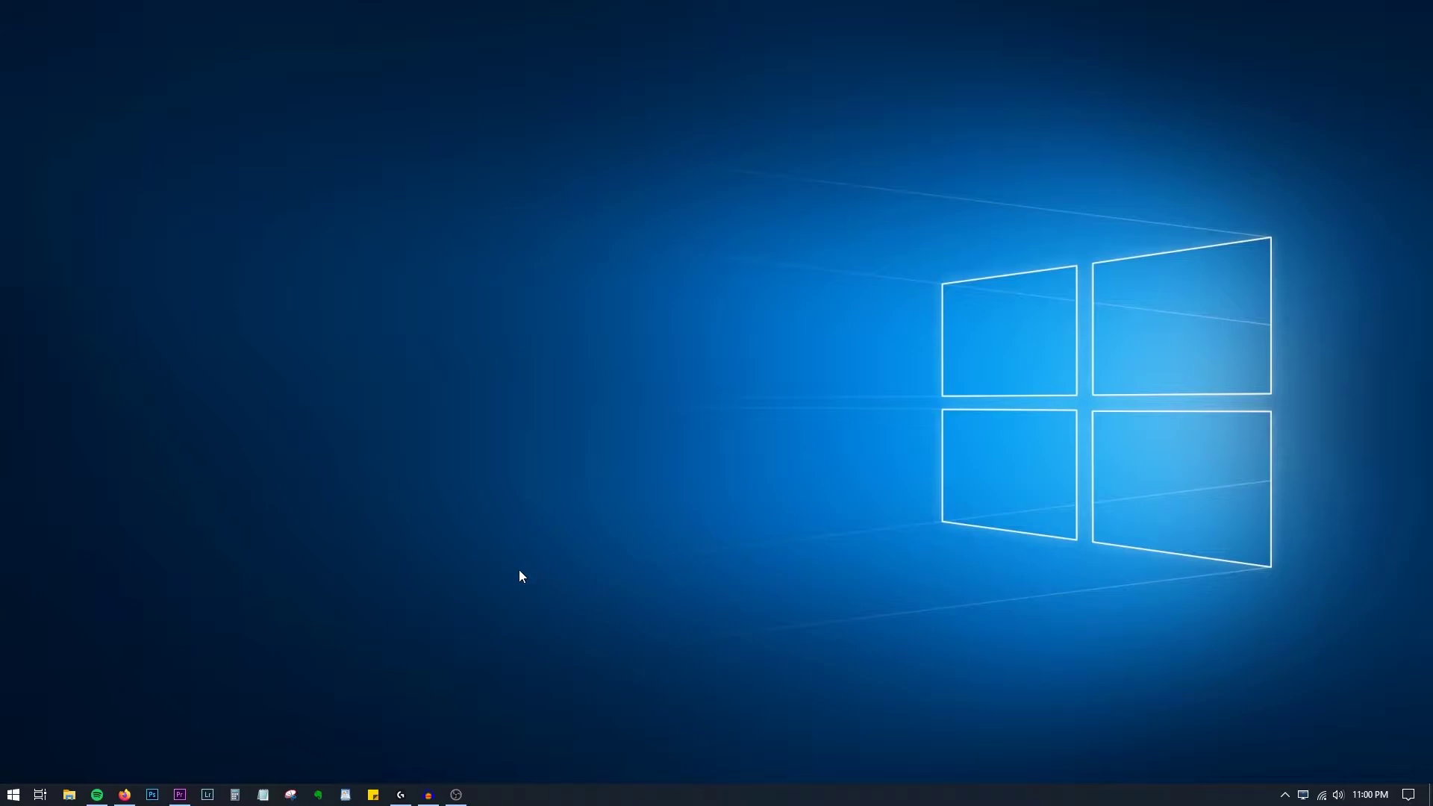
Step: Launch Logitech G HUB and return to the G502 HERO home screen under Desktop Default
click(407, 794)
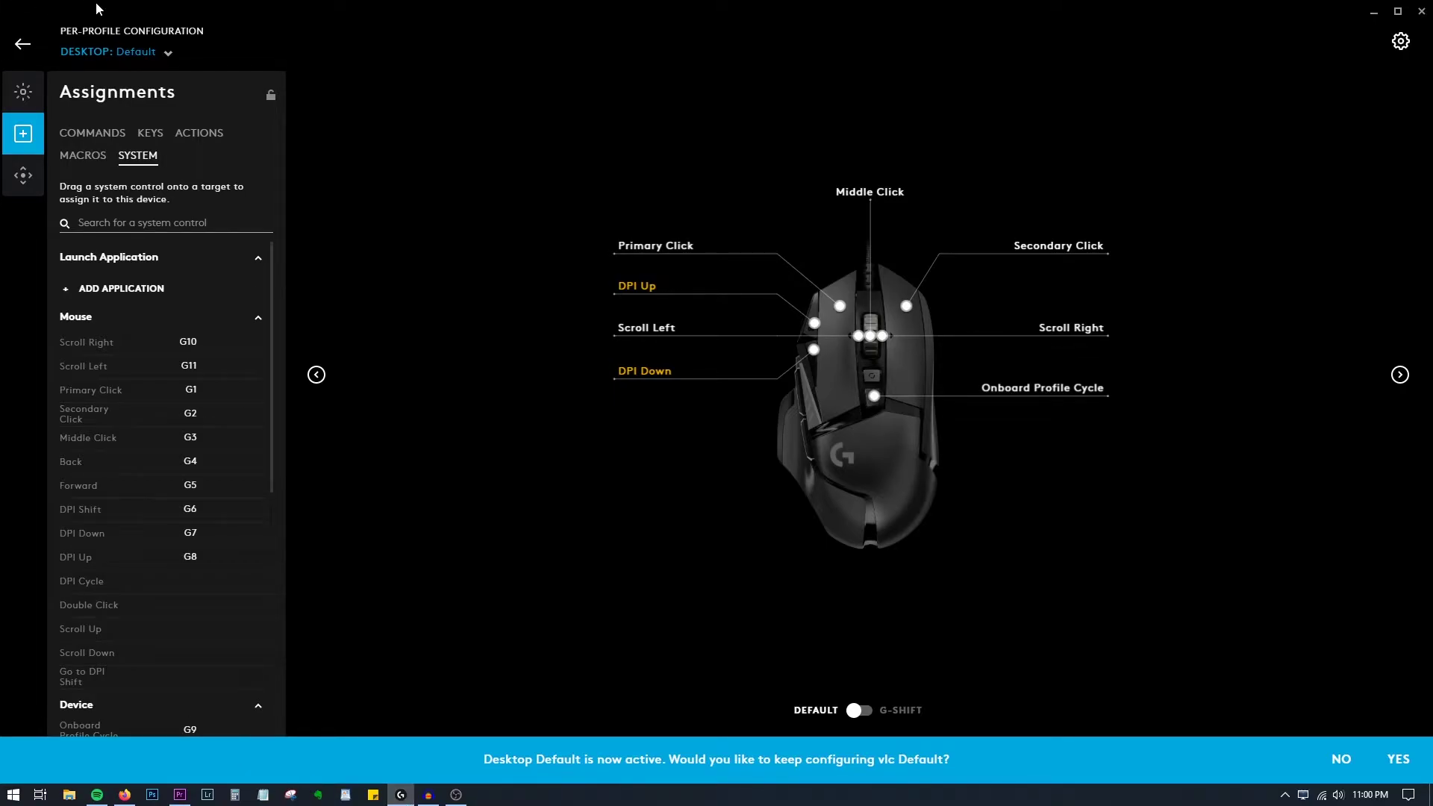
click(23, 44)
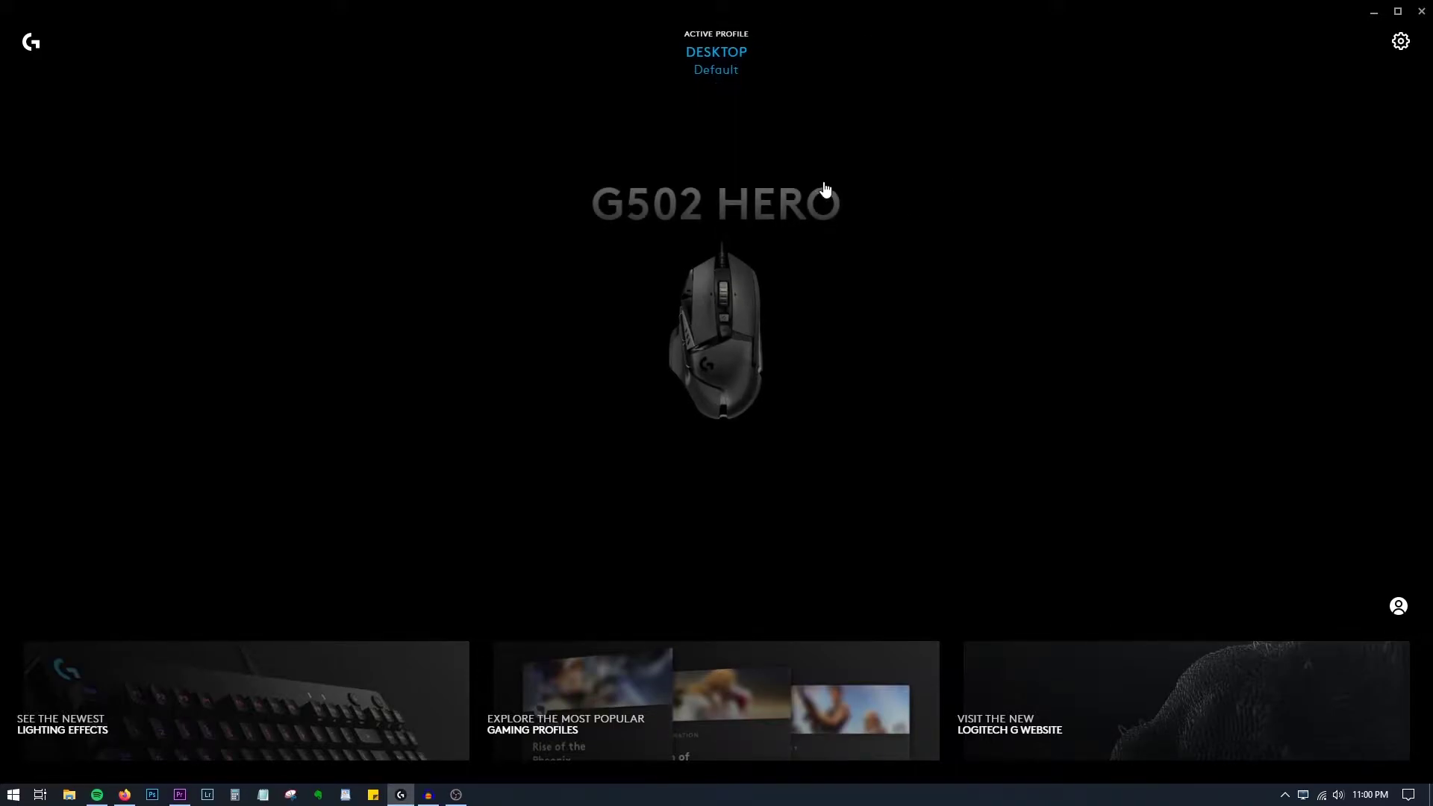
click(715, 52)
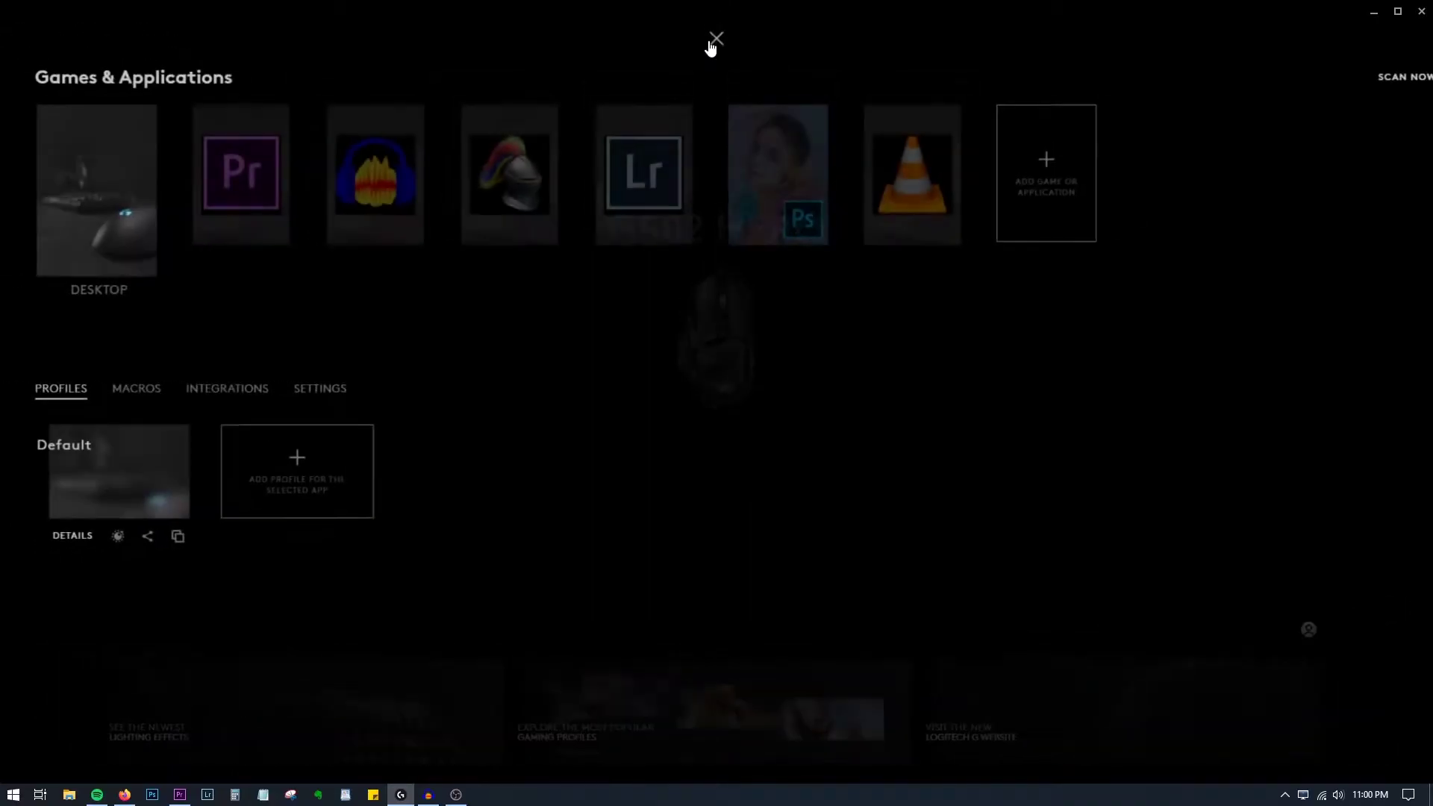
click(717, 57)
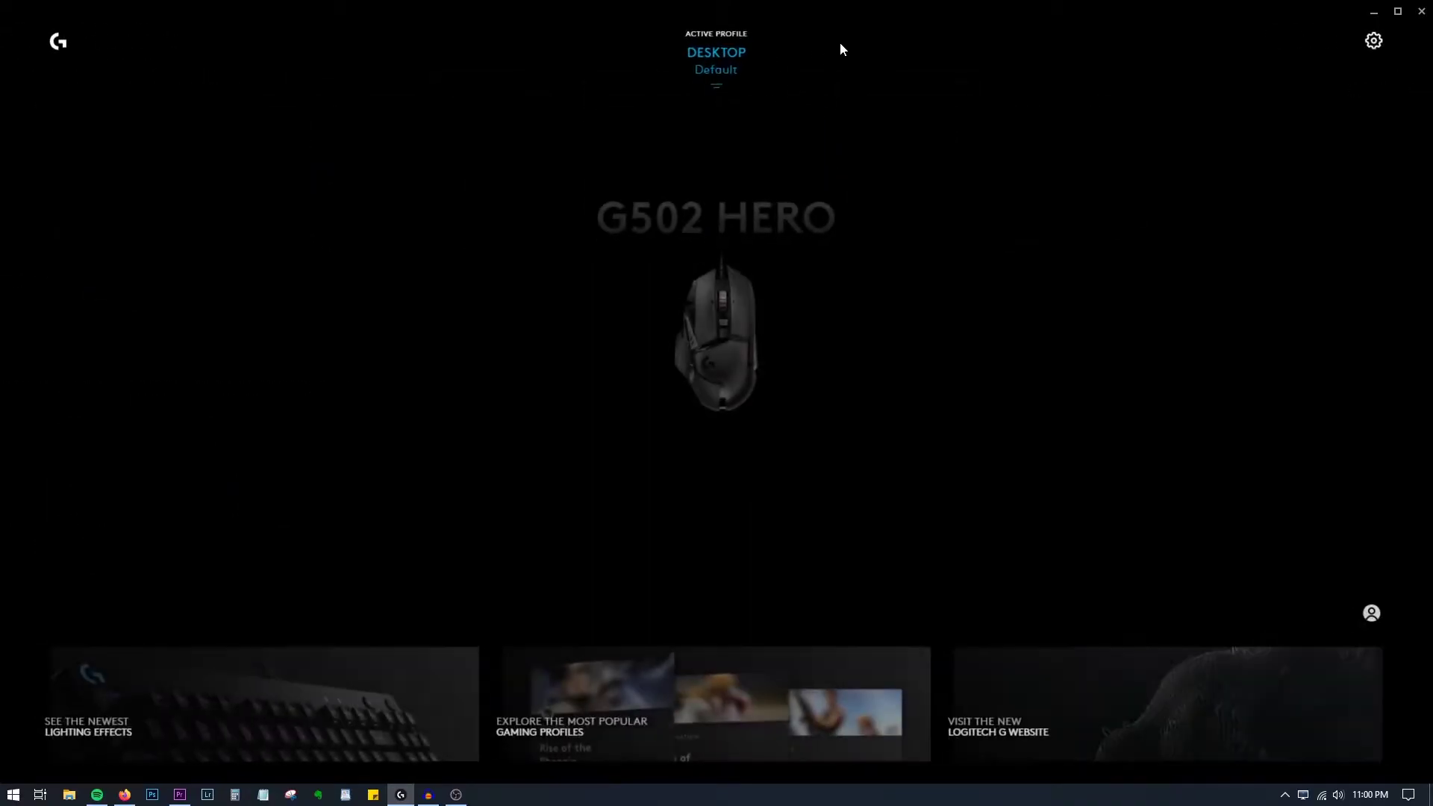
click(714, 53)
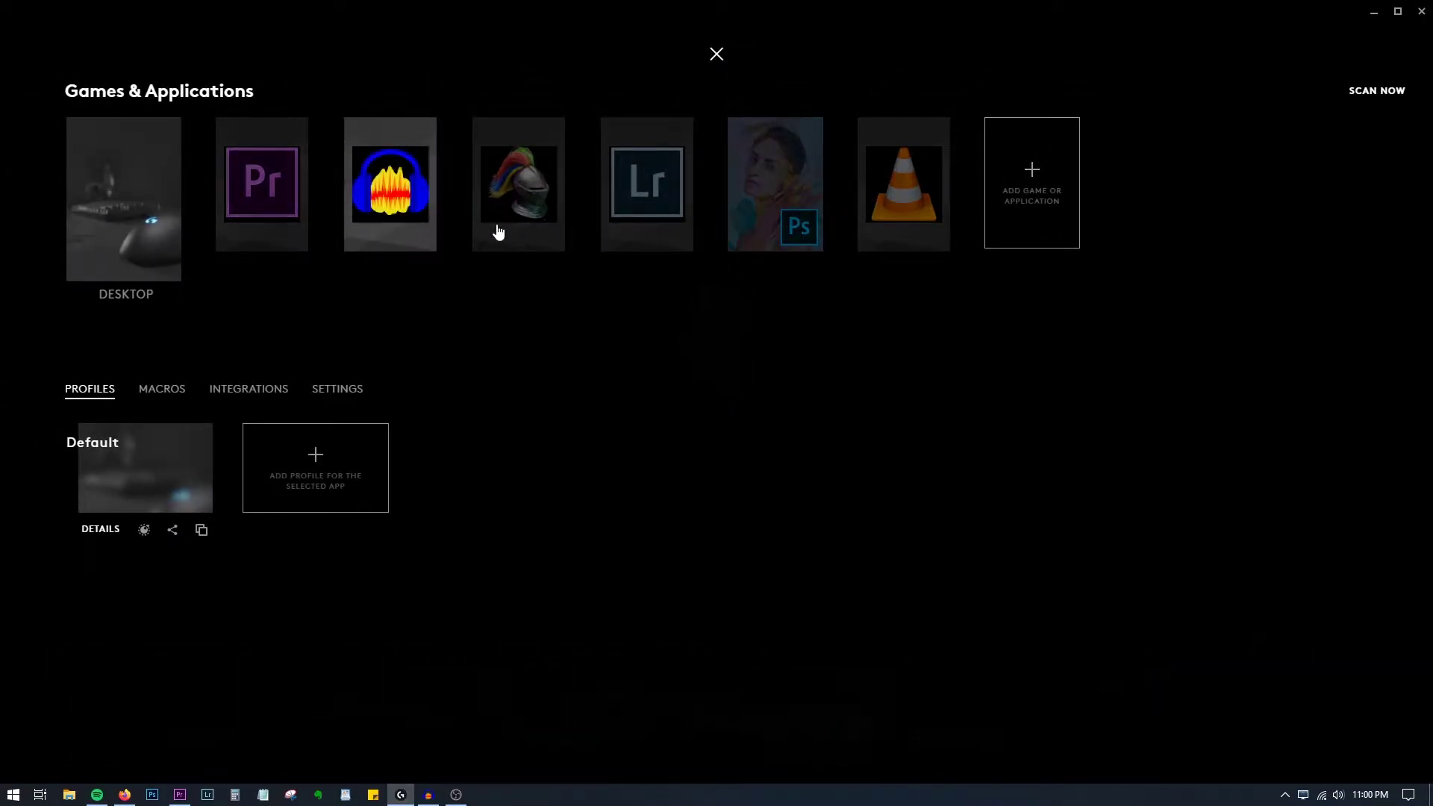
click(1044, 202)
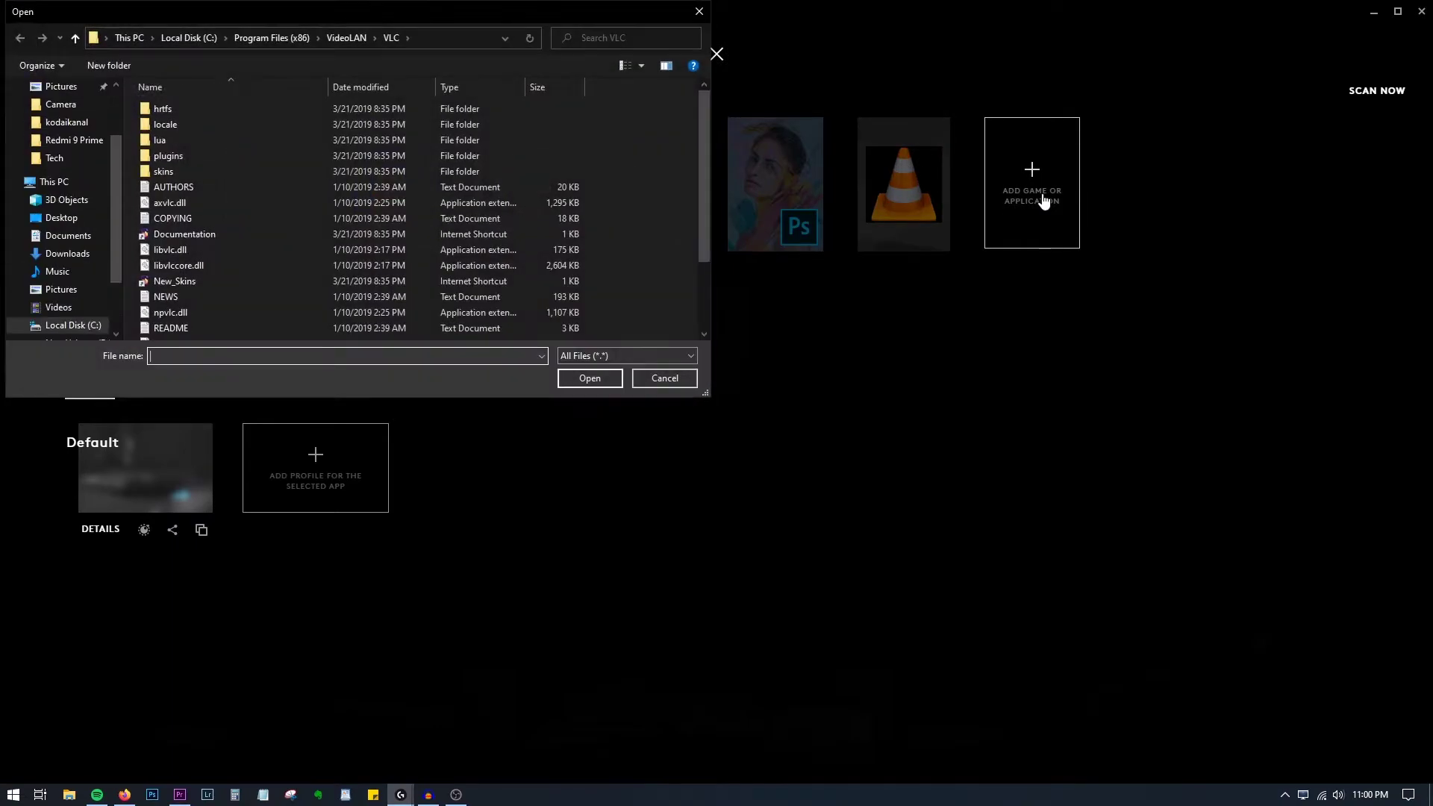
click(278, 42)
scroll(246, 213, up, 5)
scroll(257, 219, up, 2)
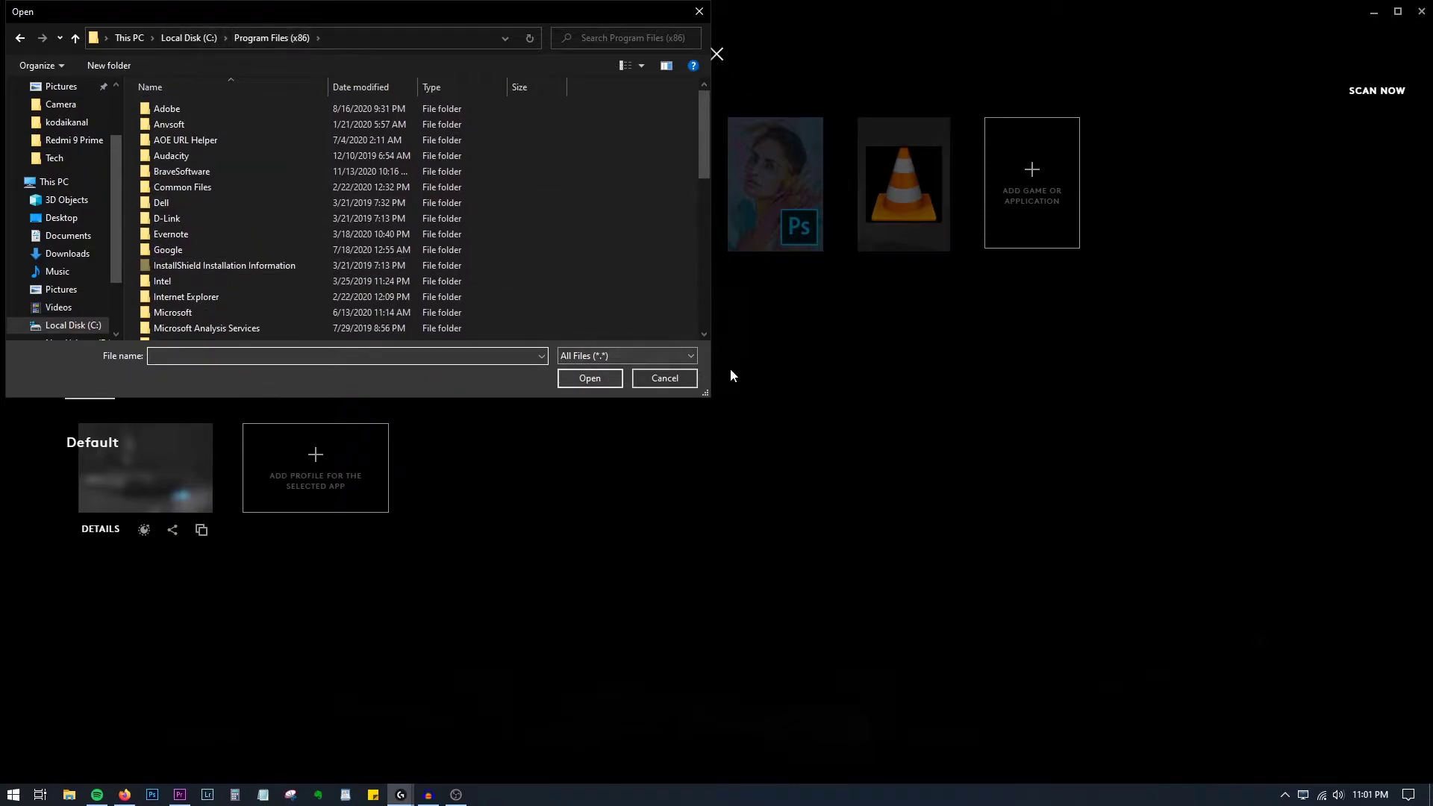
click(664, 378)
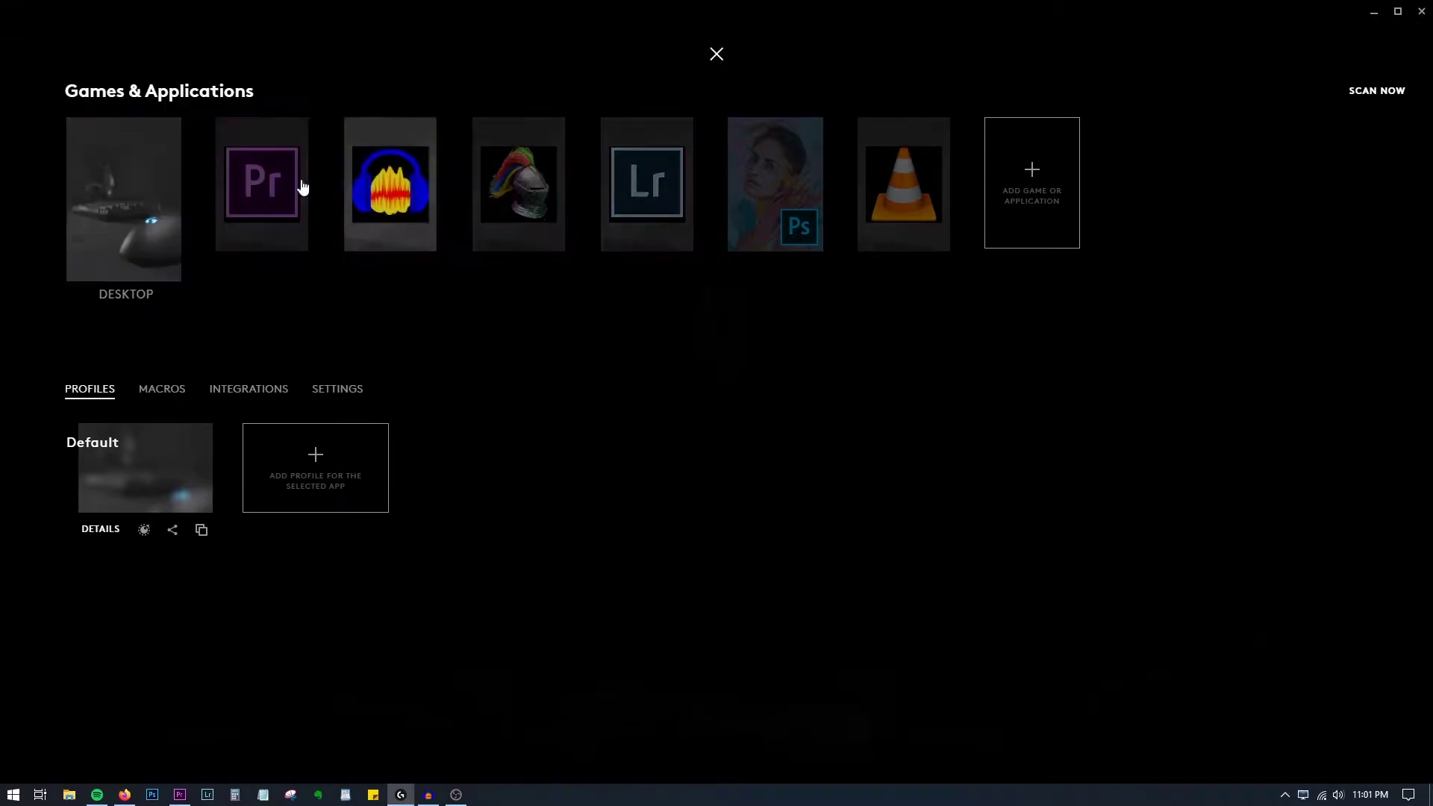
click(718, 54)
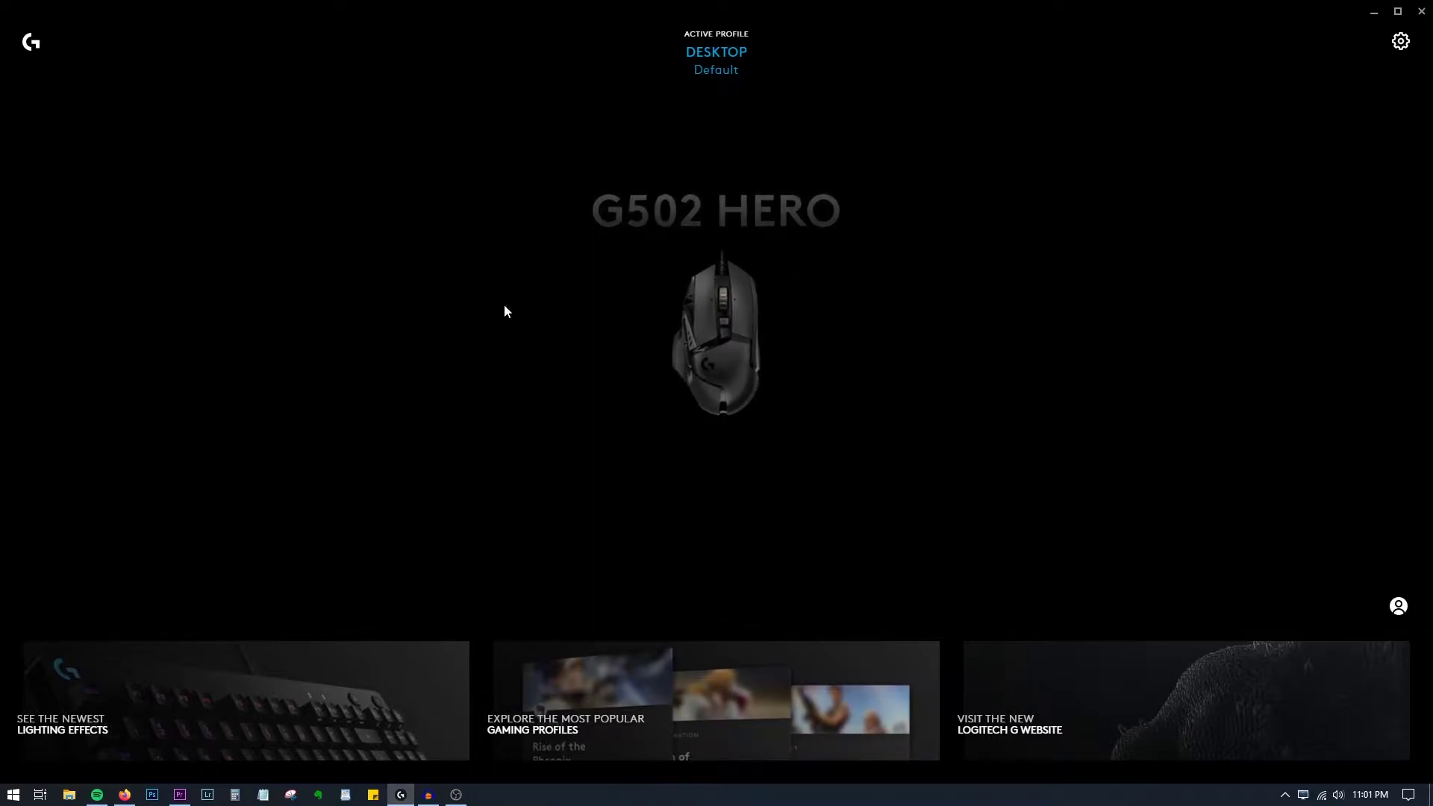
Step: Open the G502 HERO configuration and switch to the Adobe Premiere Pro profile
click(740, 323)
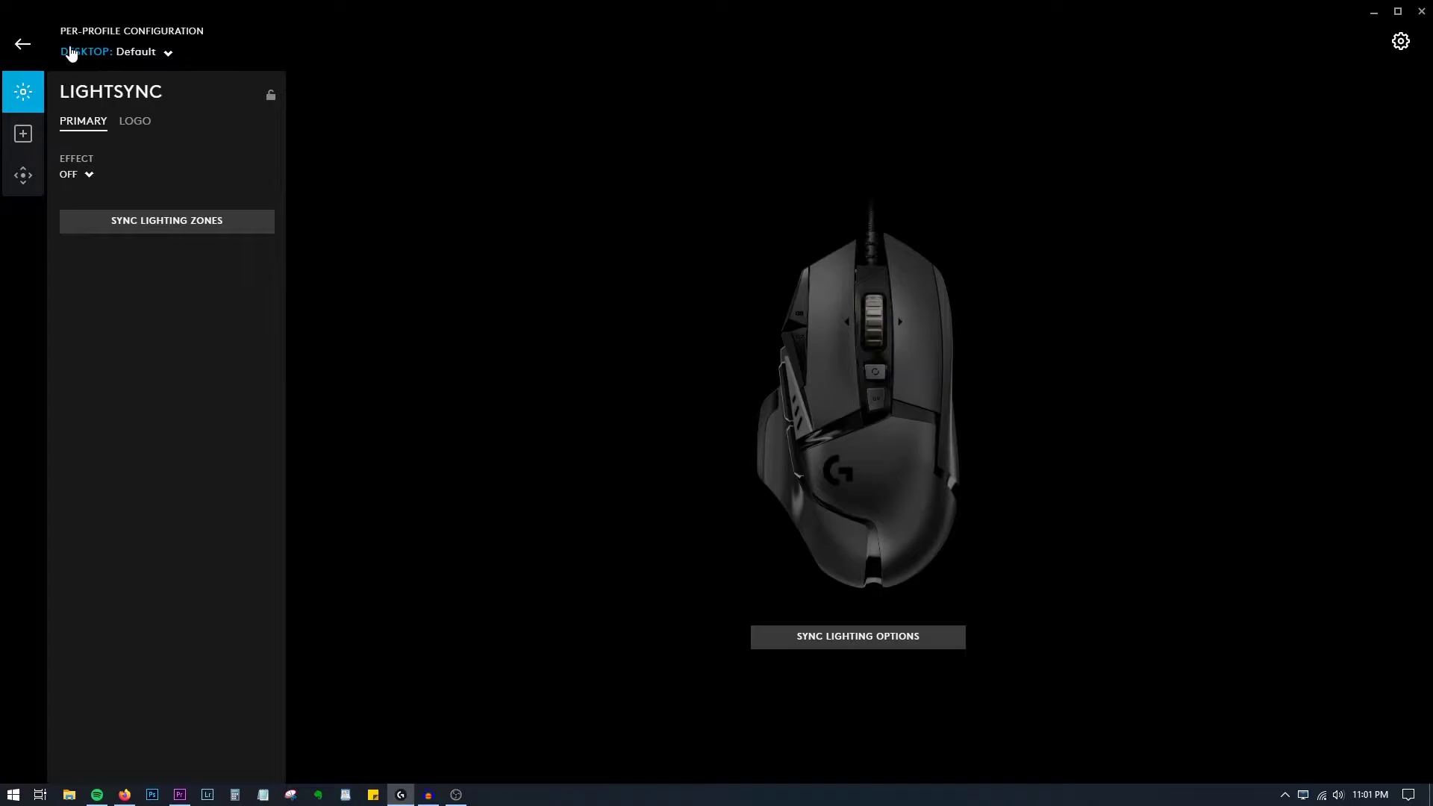
click(154, 58)
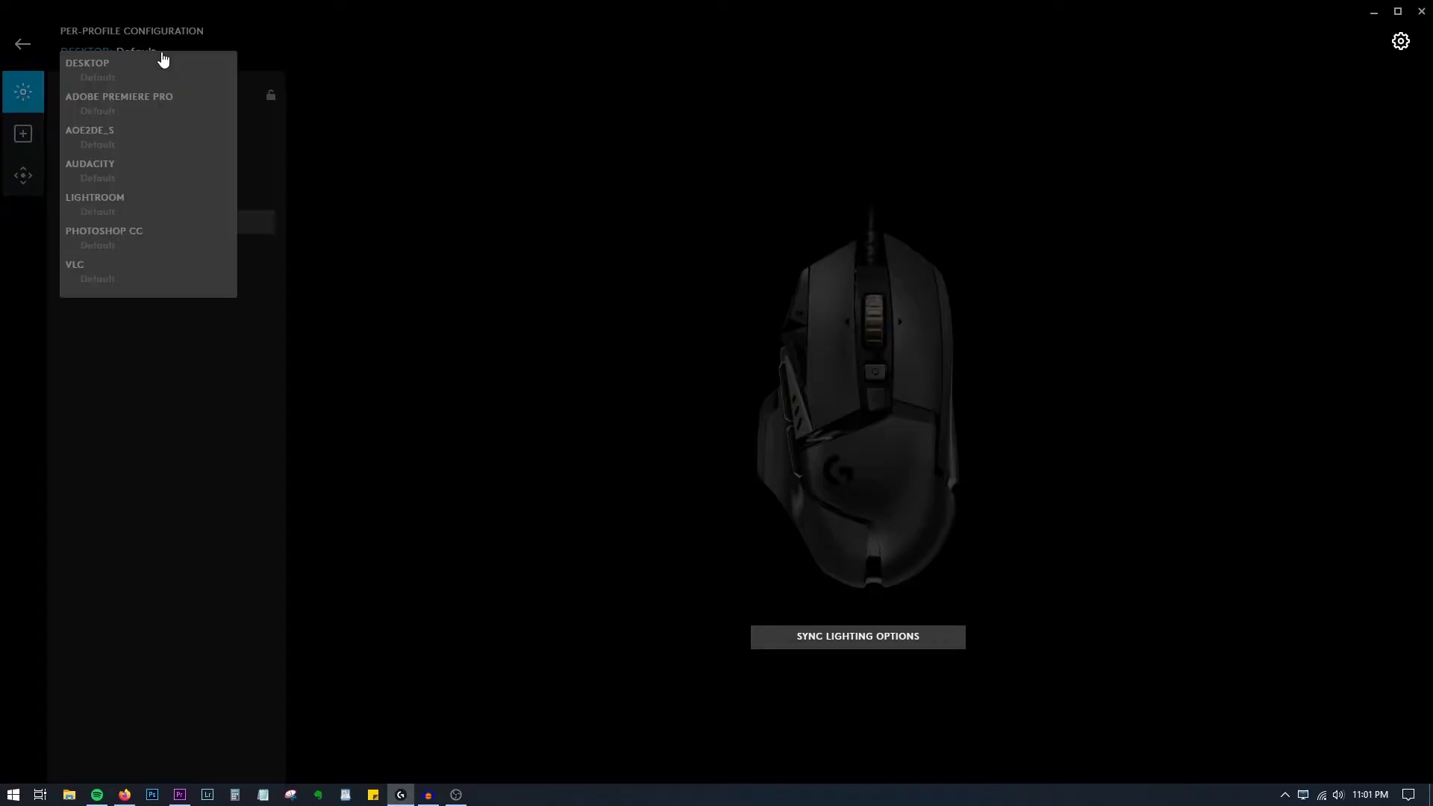
click(150, 102)
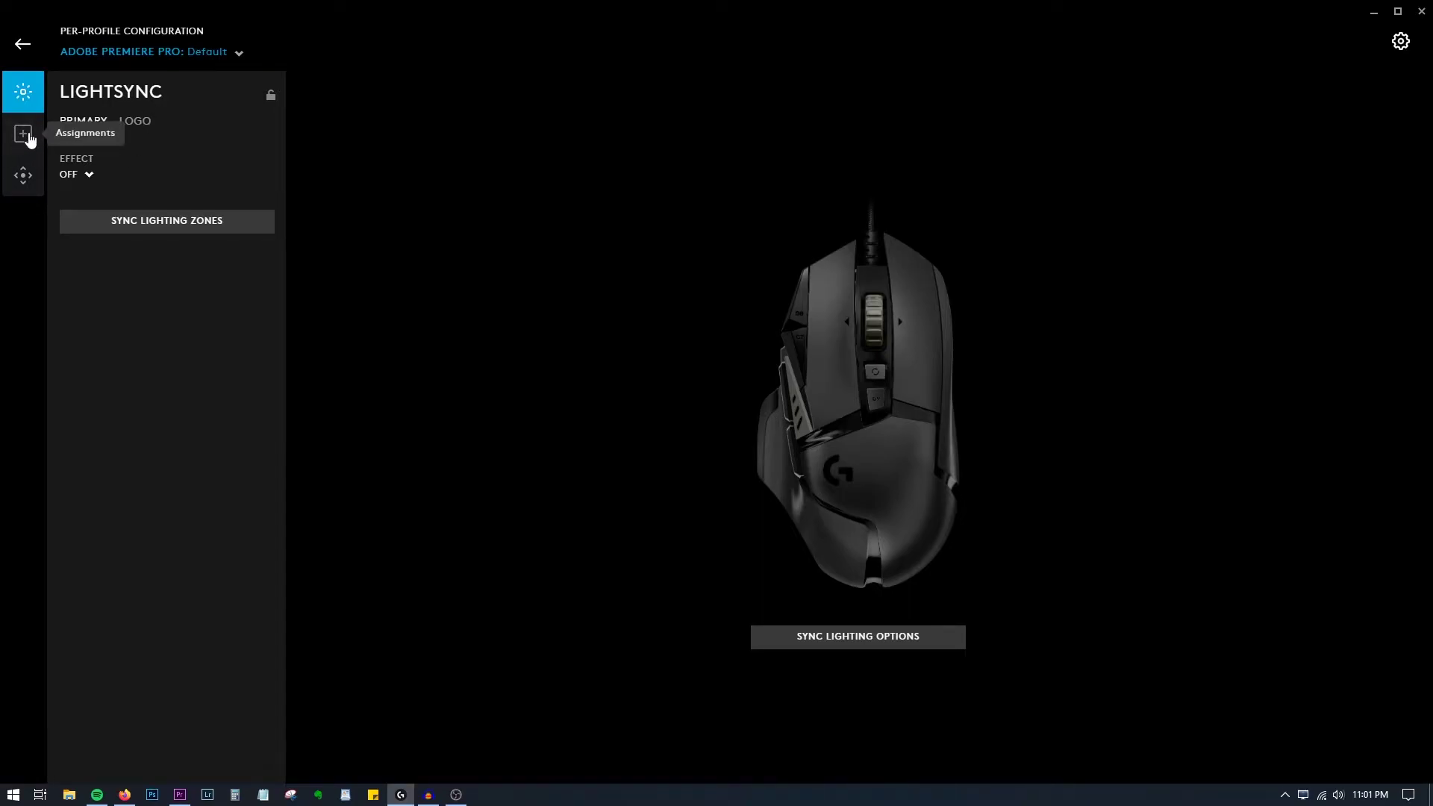
Step: Show the Premiere Pro profile's button assignments and list its saved macros
click(36, 141)
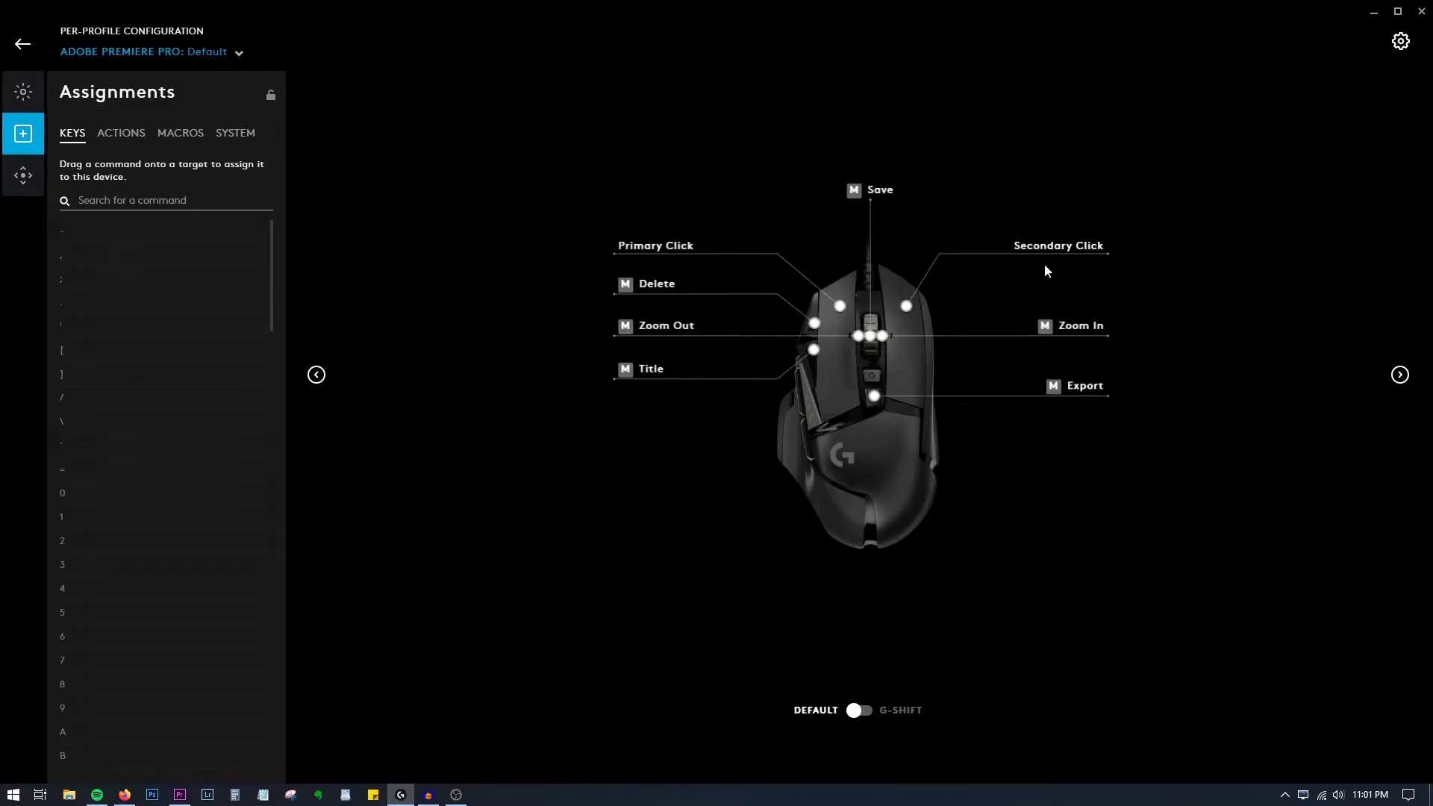
click(1399, 377)
click(317, 374)
click(191, 137)
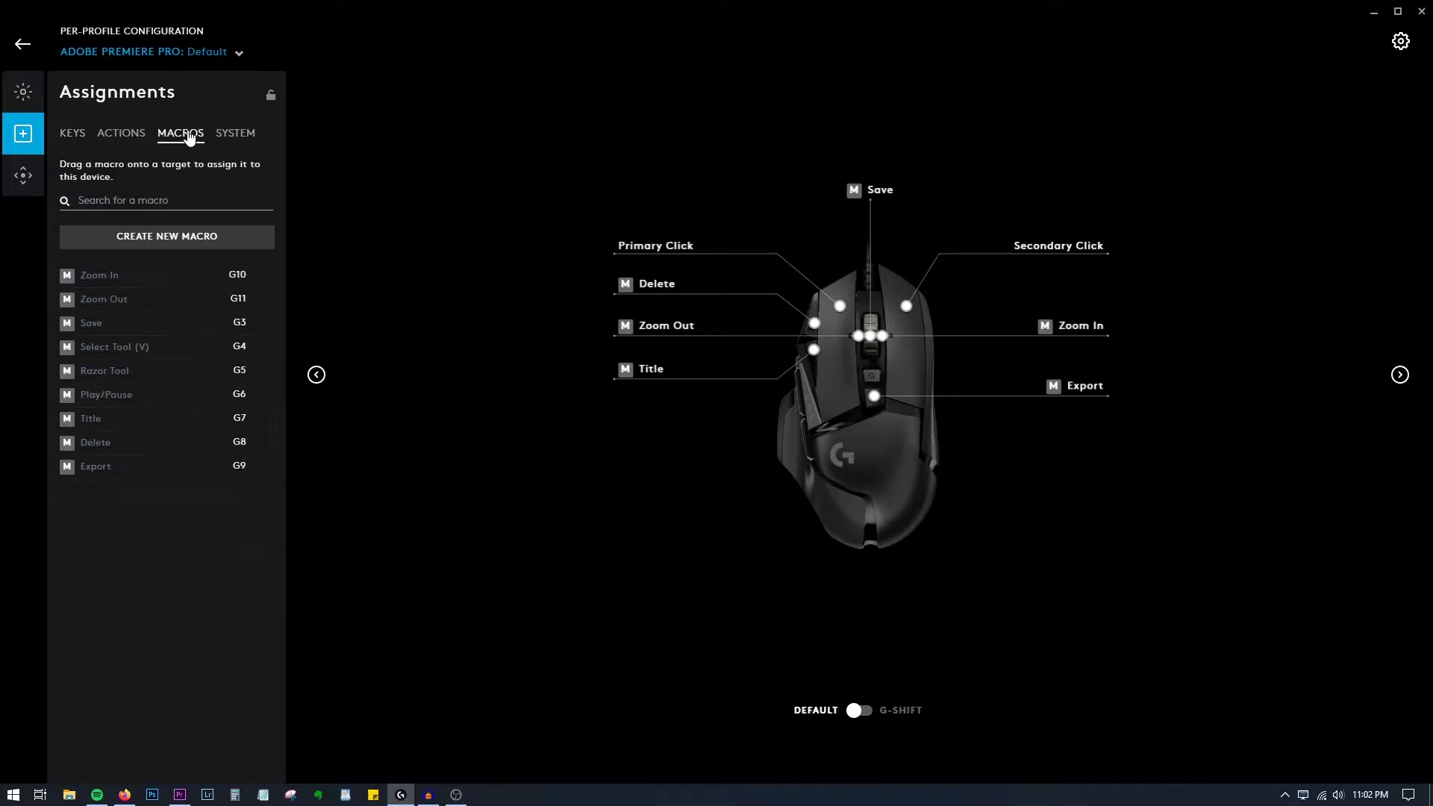
Step: Create a new macro named 'Delete'
click(150, 236)
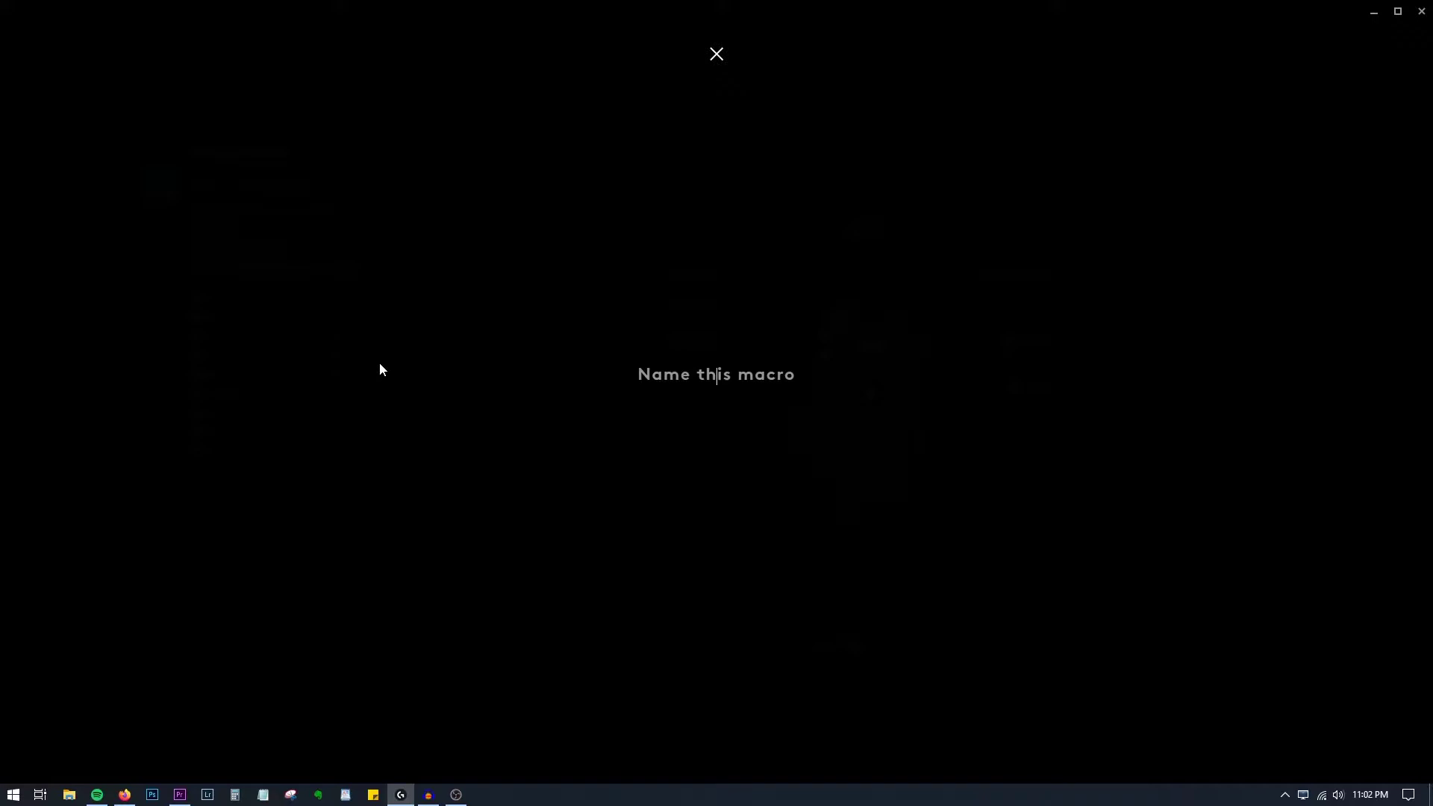
text(De)
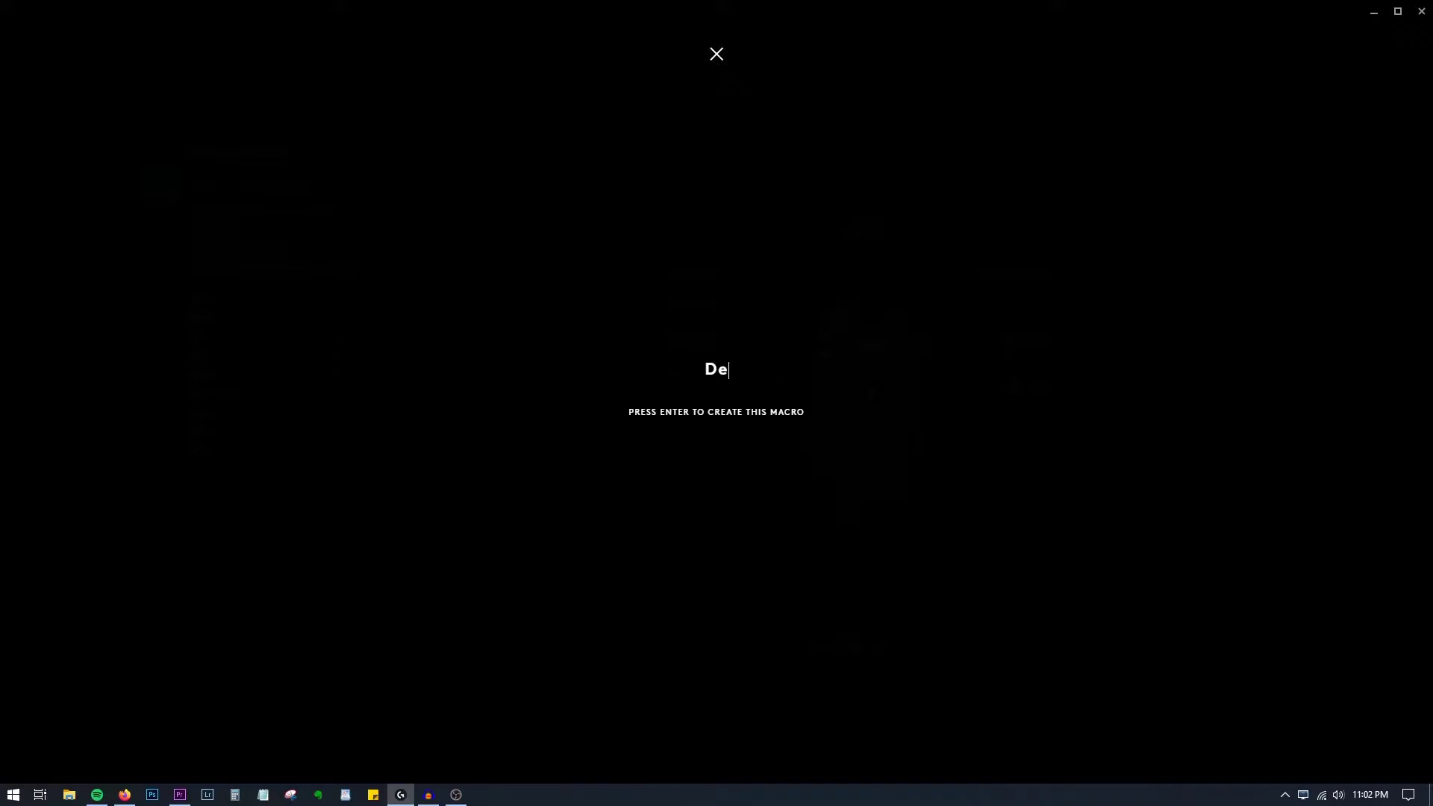
text(lete)
key(Return)
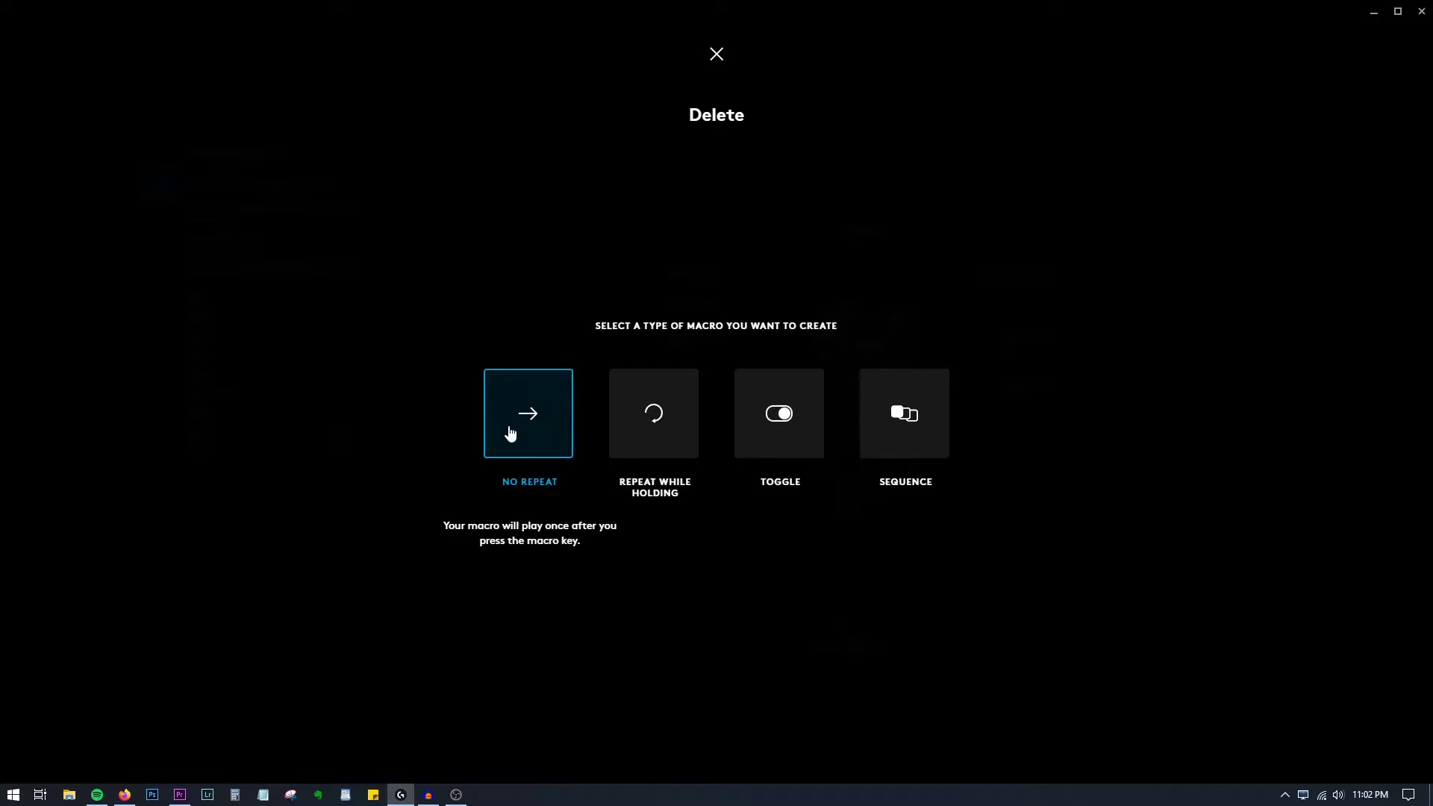
Step: Make Delete a No Repeat macro recording the Delete keystroke, then save it
click(543, 433)
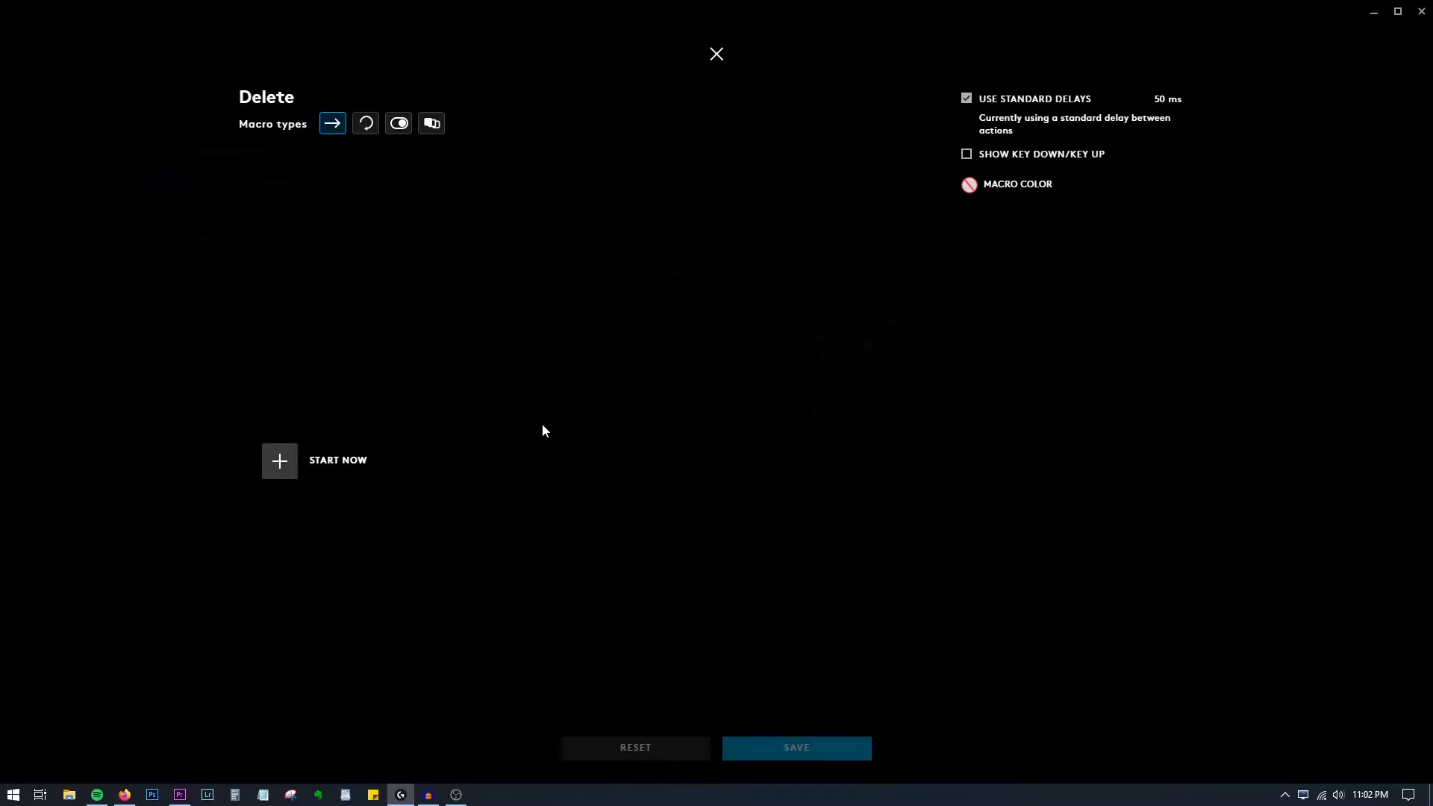
click(279, 462)
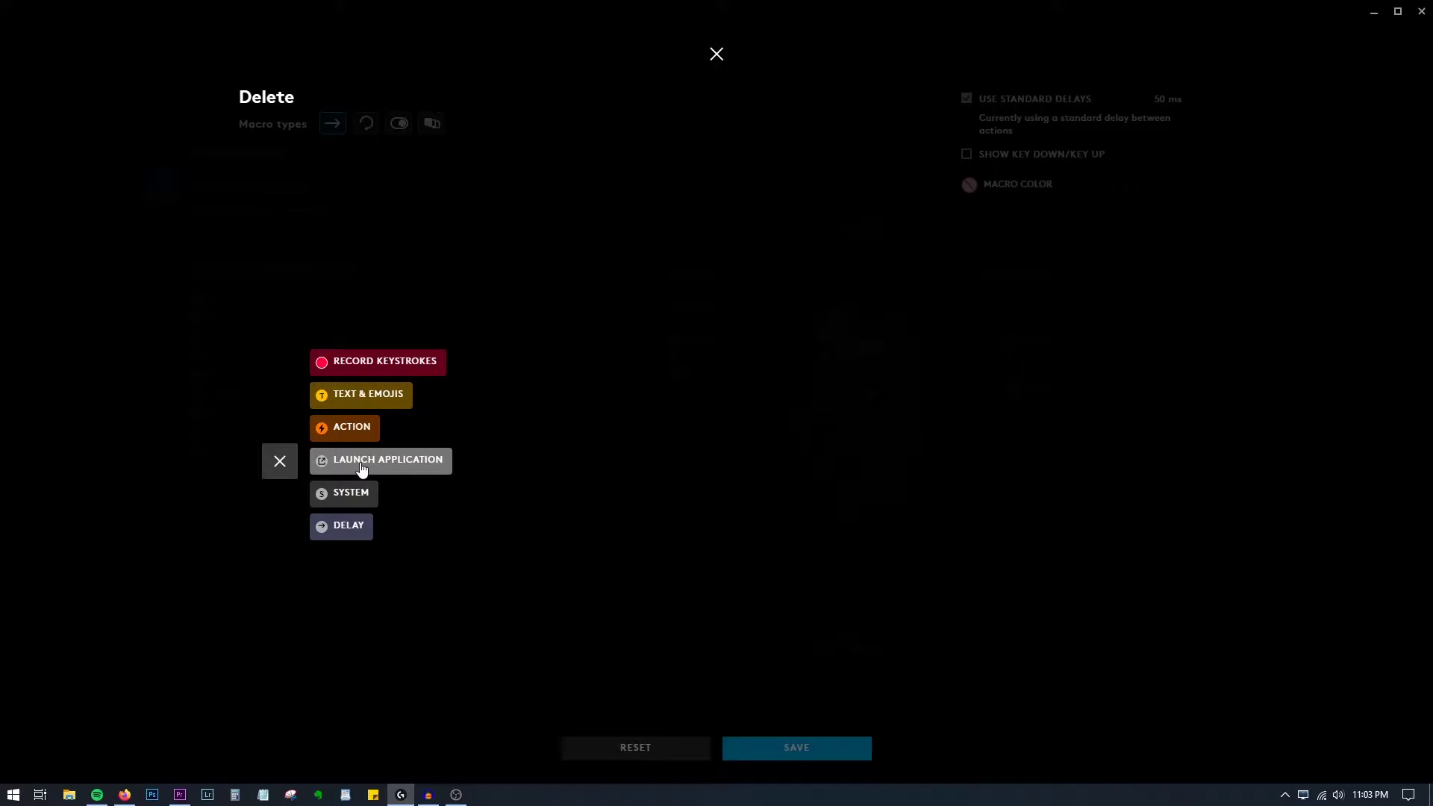
click(376, 363)
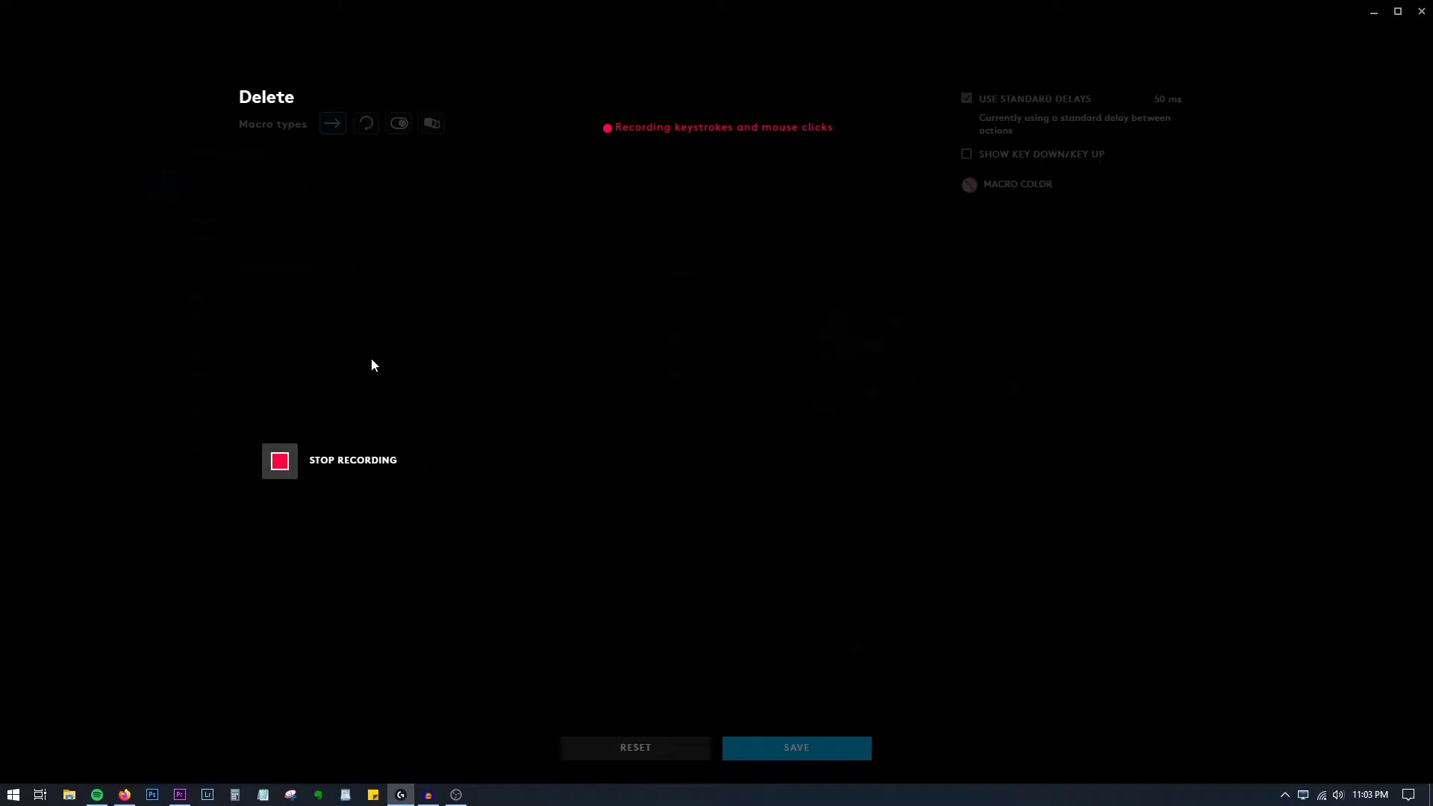
key(Delete)
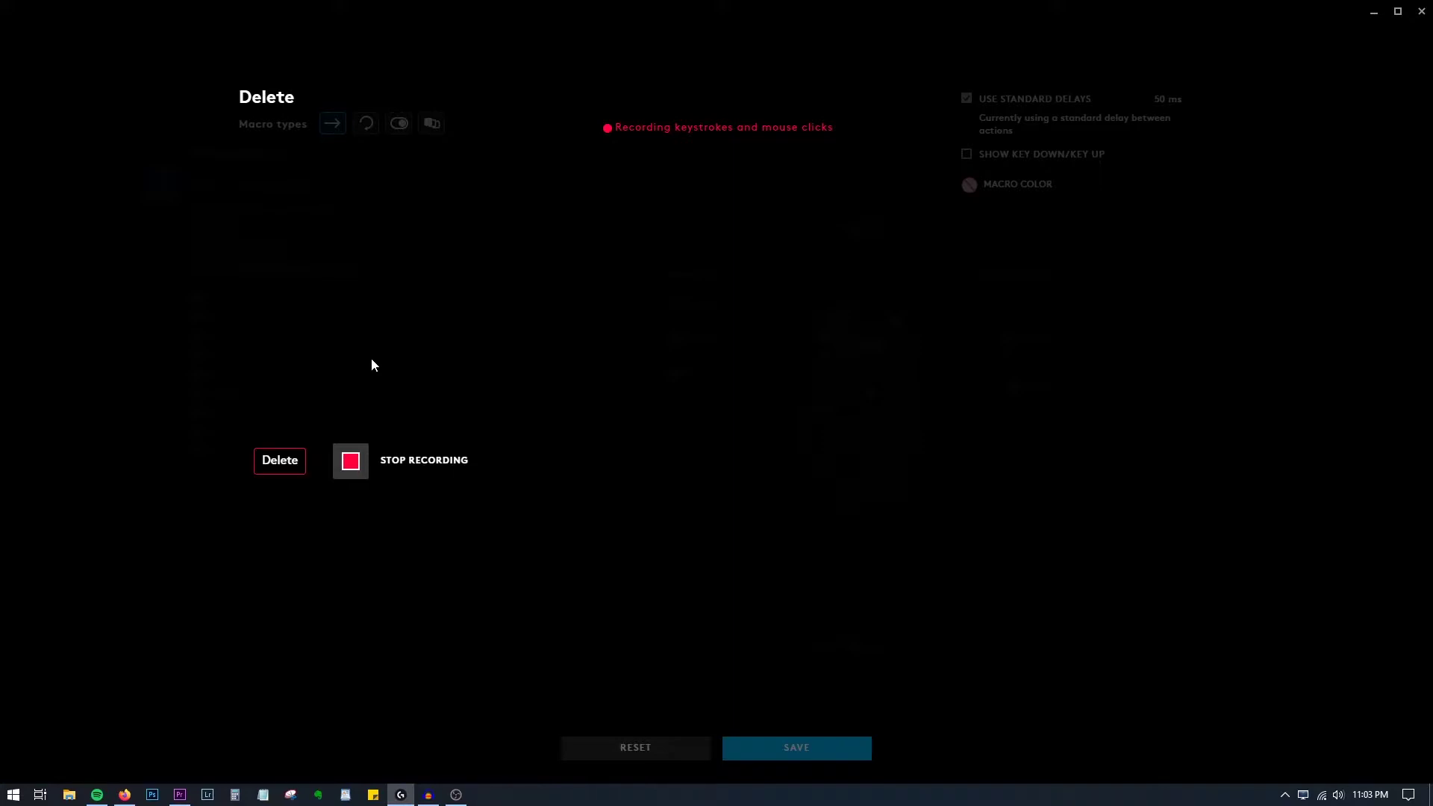
click(357, 463)
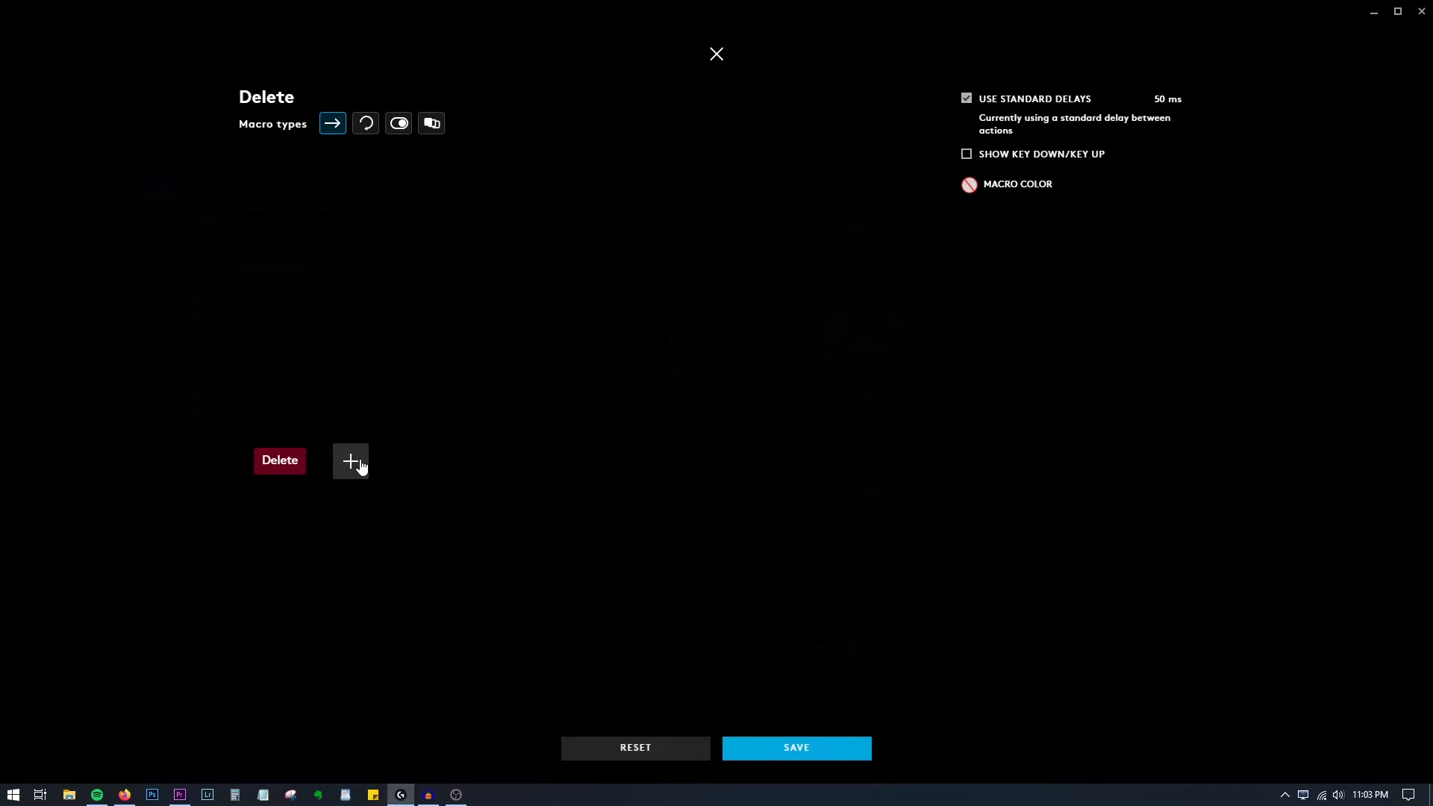
click(784, 760)
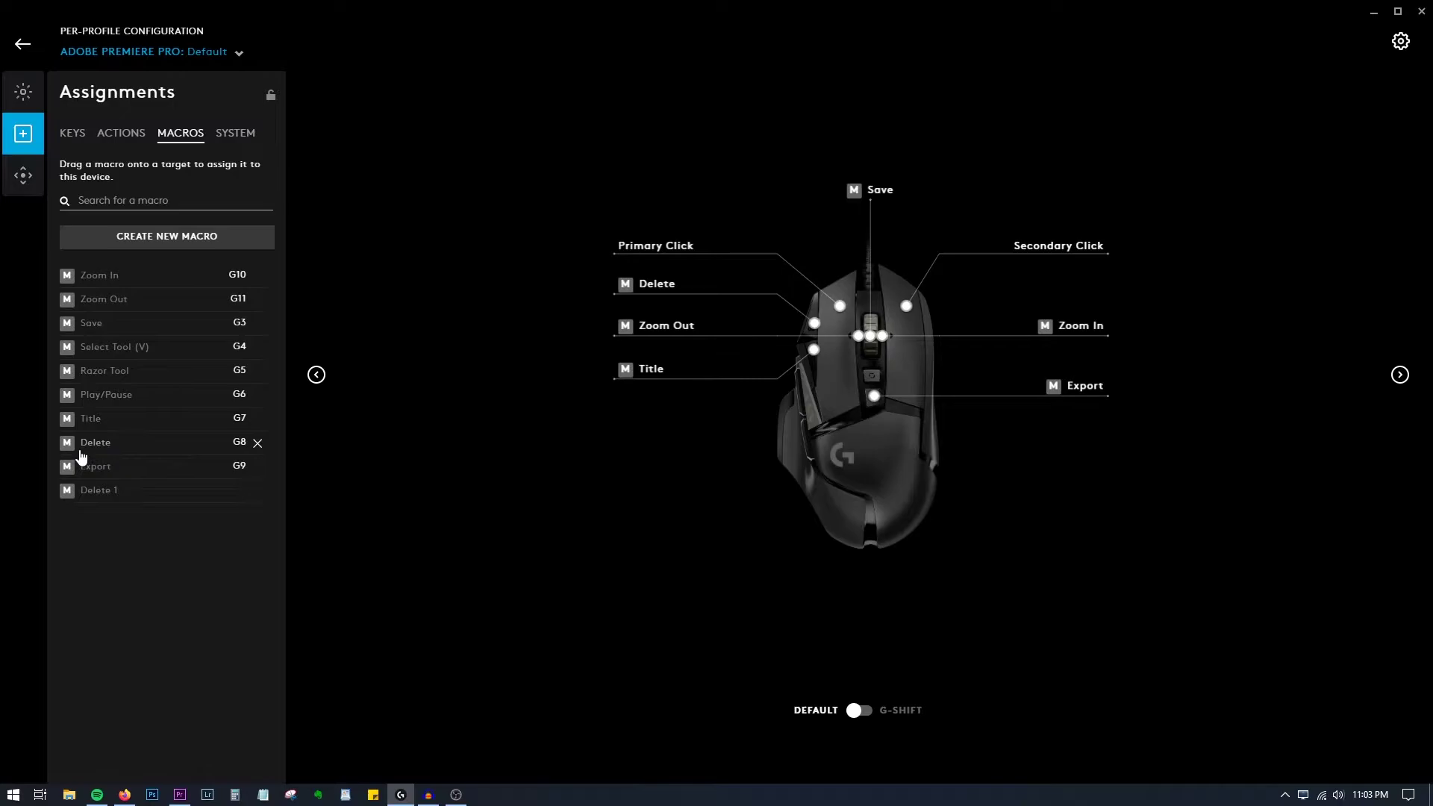
drag(94, 453, 638, 289)
drag(100, 282, 179, 329)
Step: Switch to the VLC profile and cancel a new macro at the naming screen
click(190, 52)
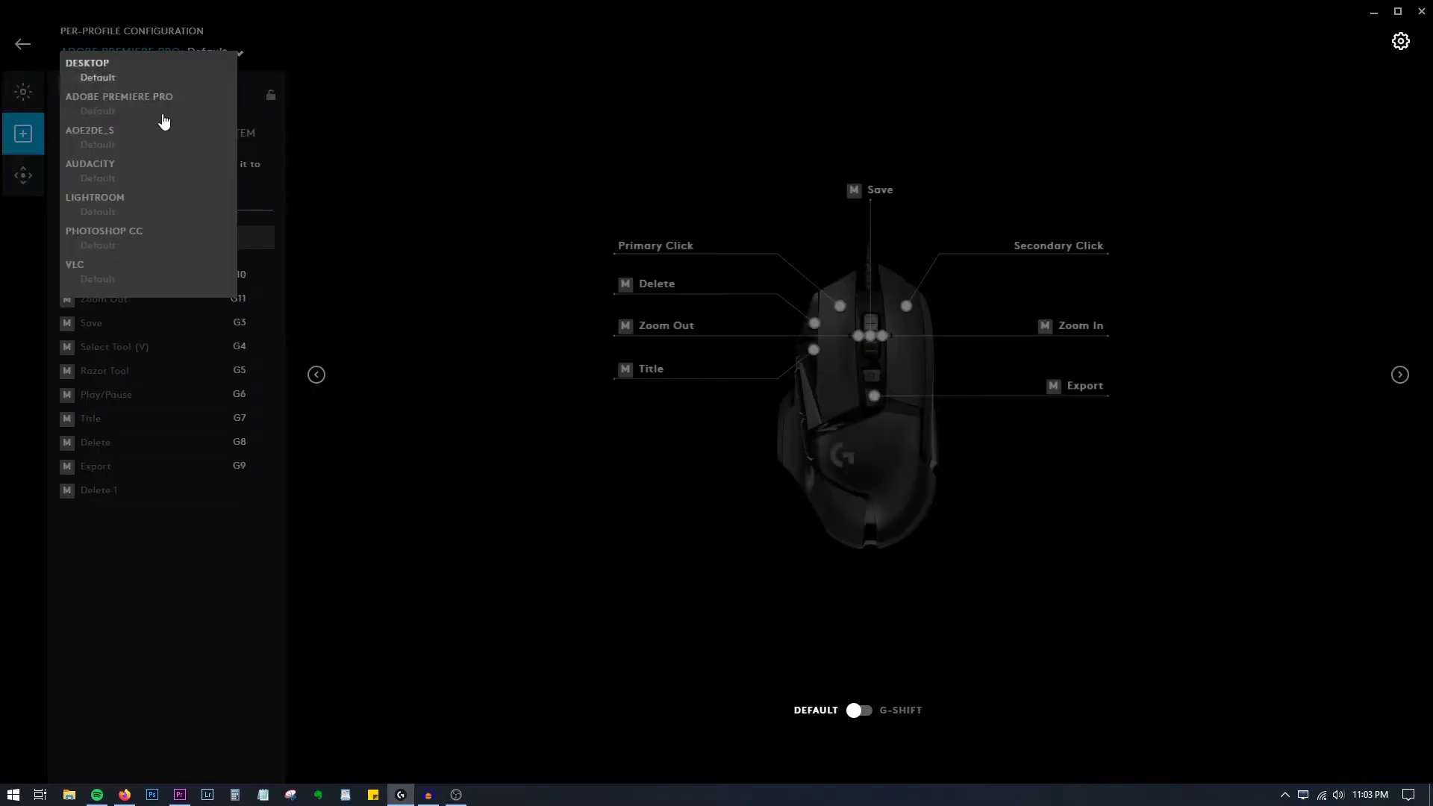
click(109, 281)
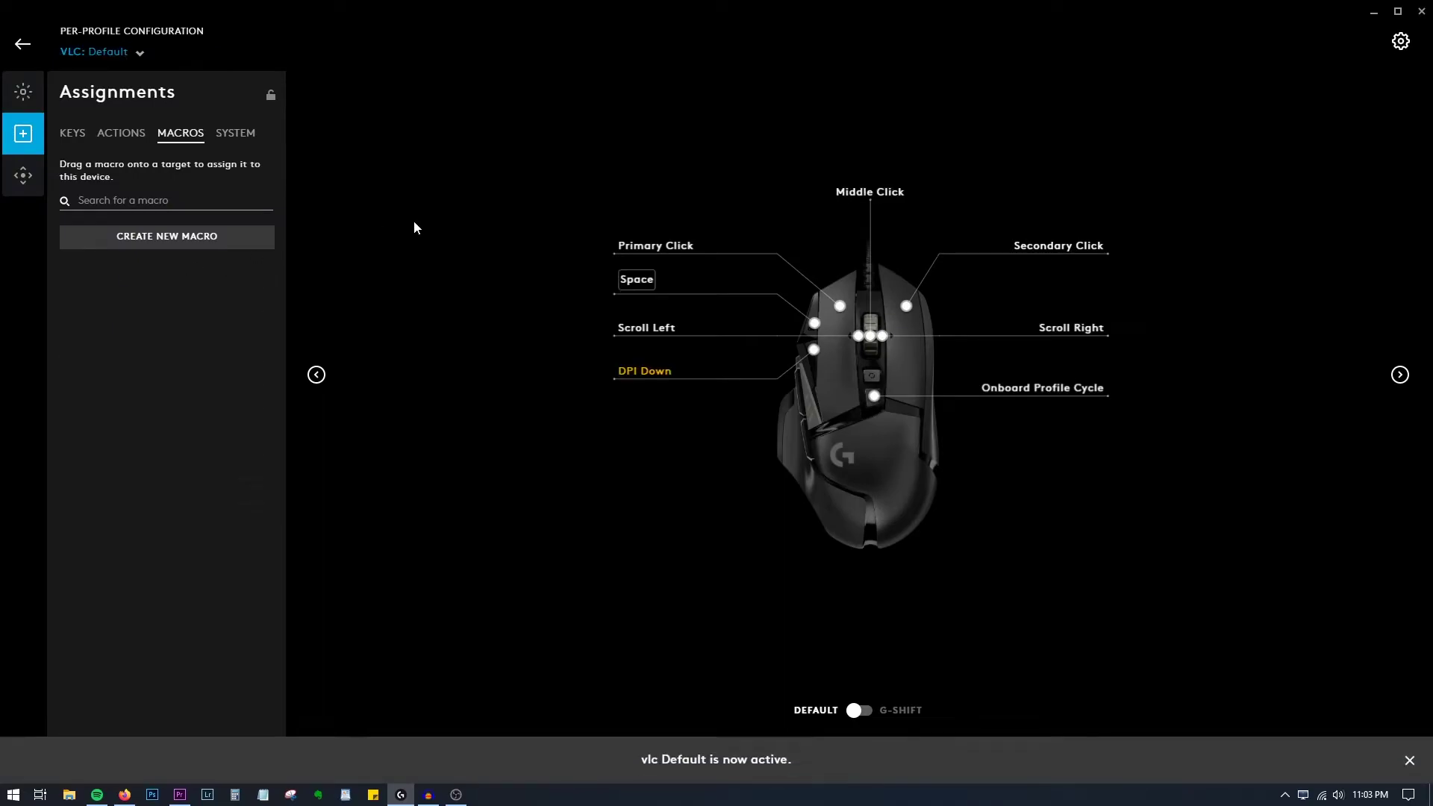
click(212, 241)
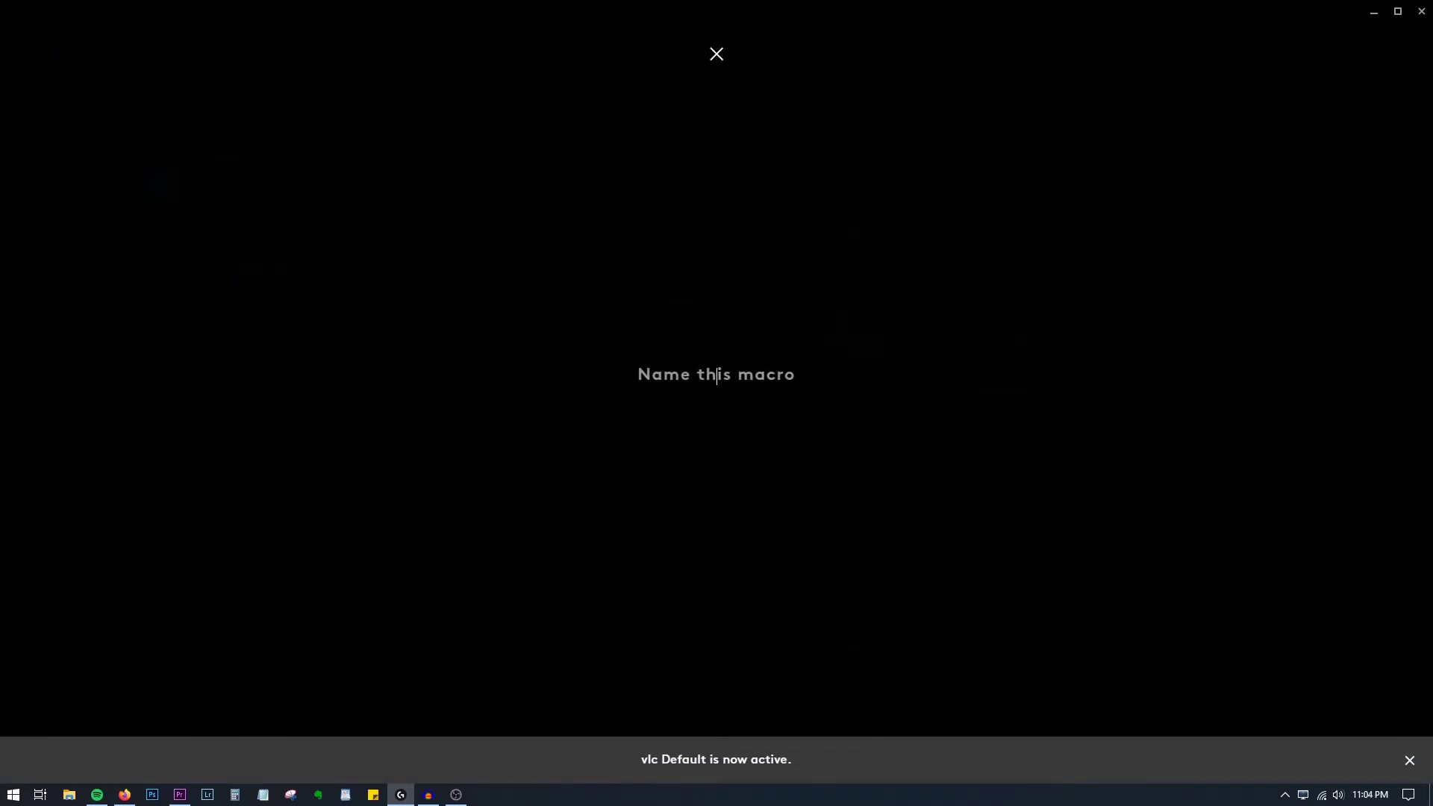
click(716, 58)
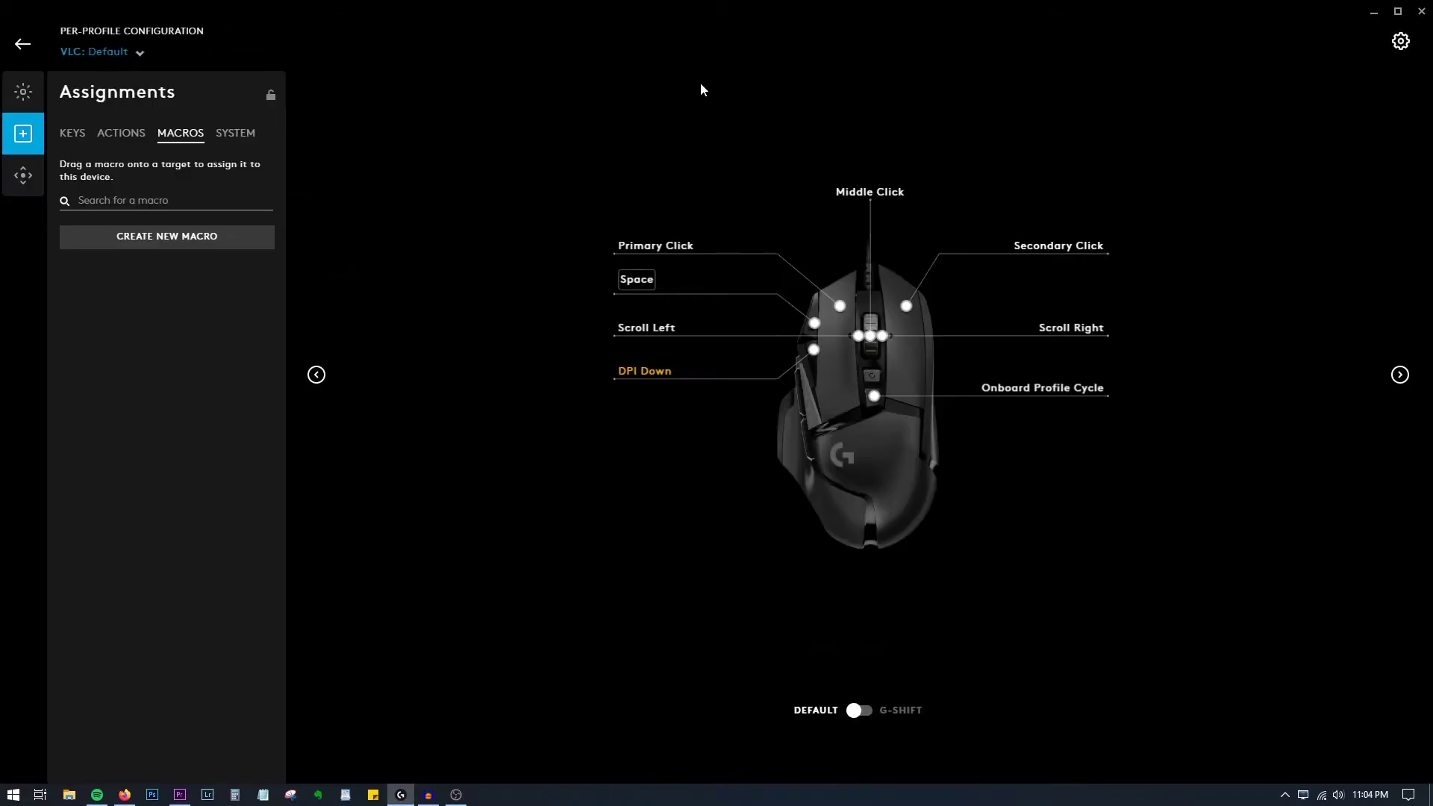
Step: Assign the Space key to the mouse's G8 button in the VLC profile
click(120, 135)
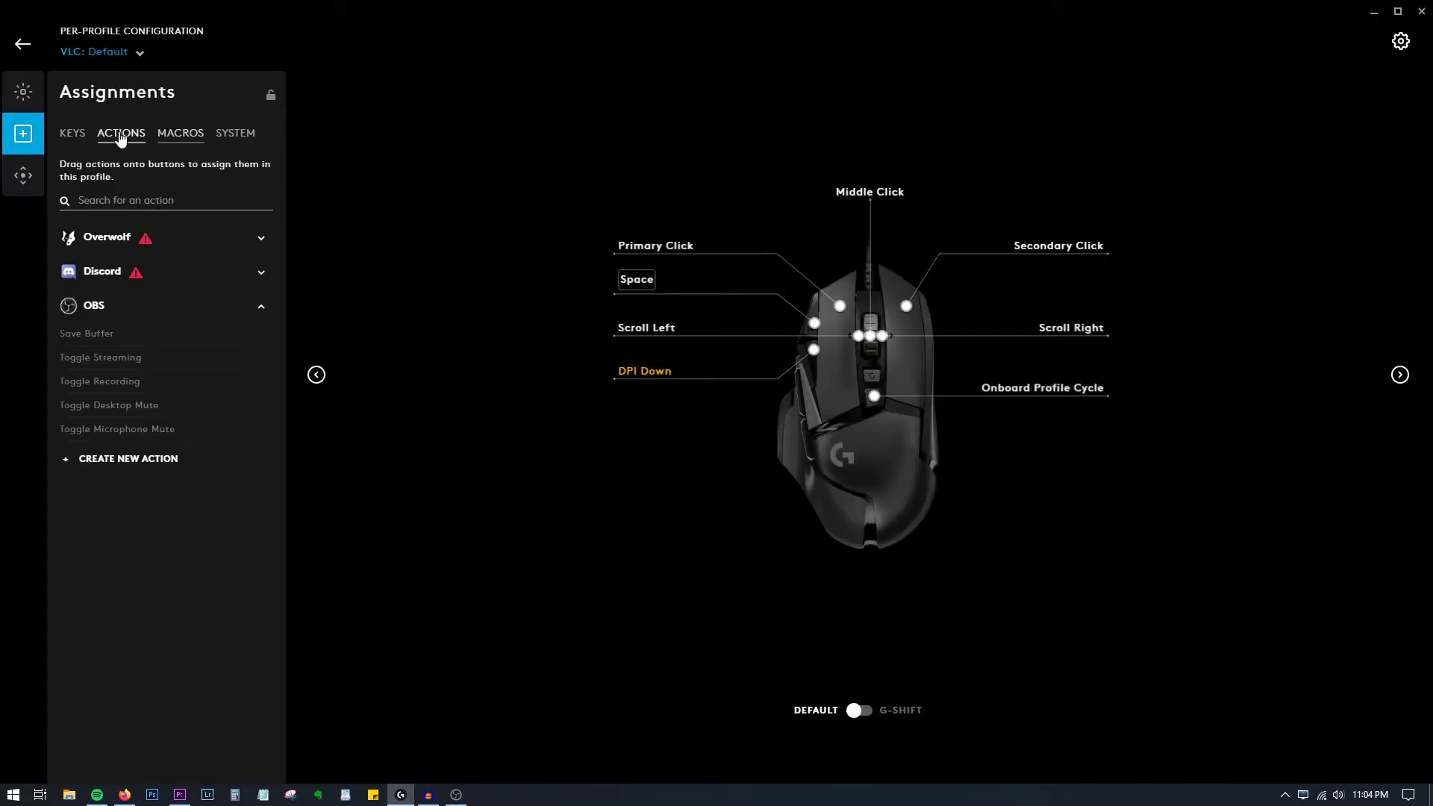
click(73, 136)
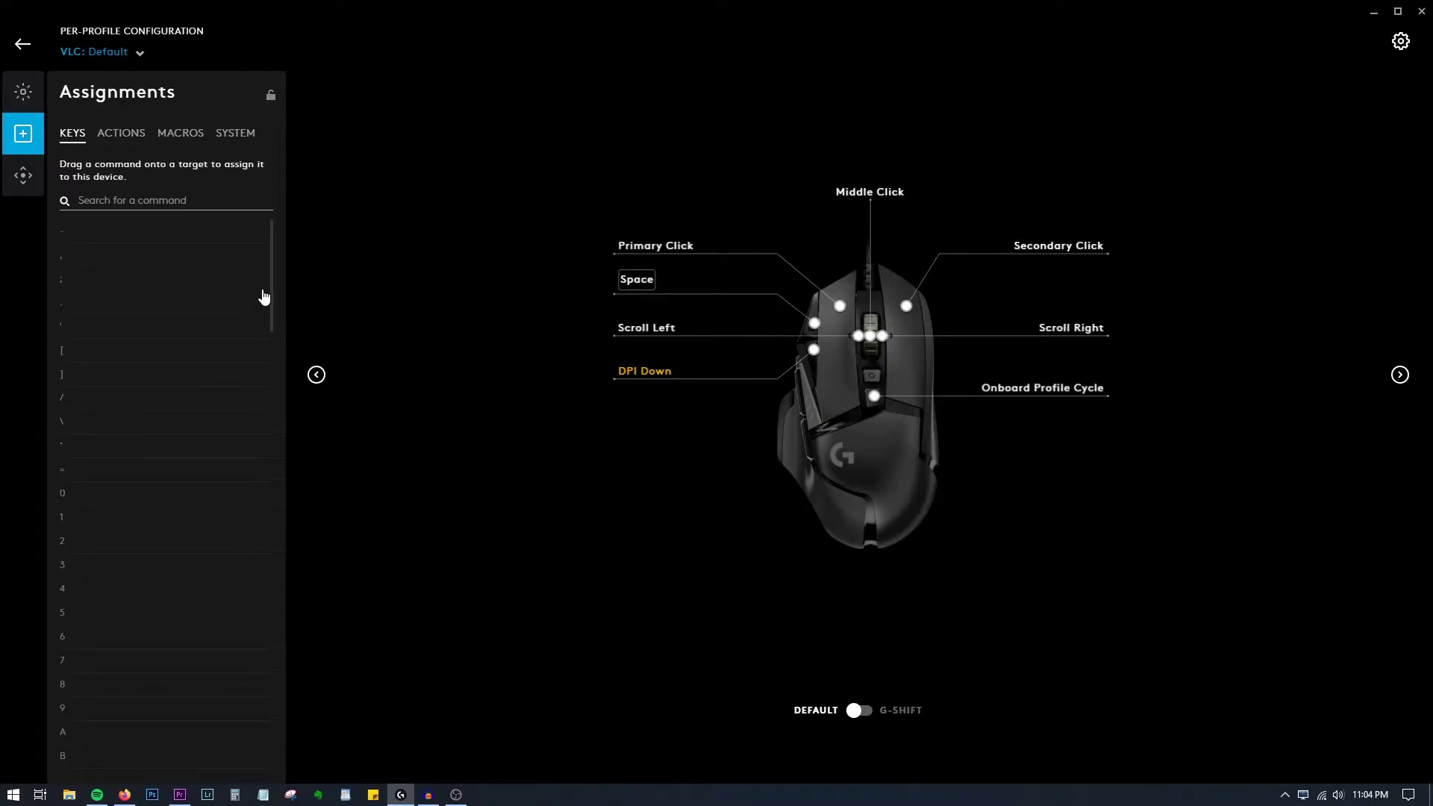
drag(271, 276, 285, 771)
drag(73, 717, 608, 298)
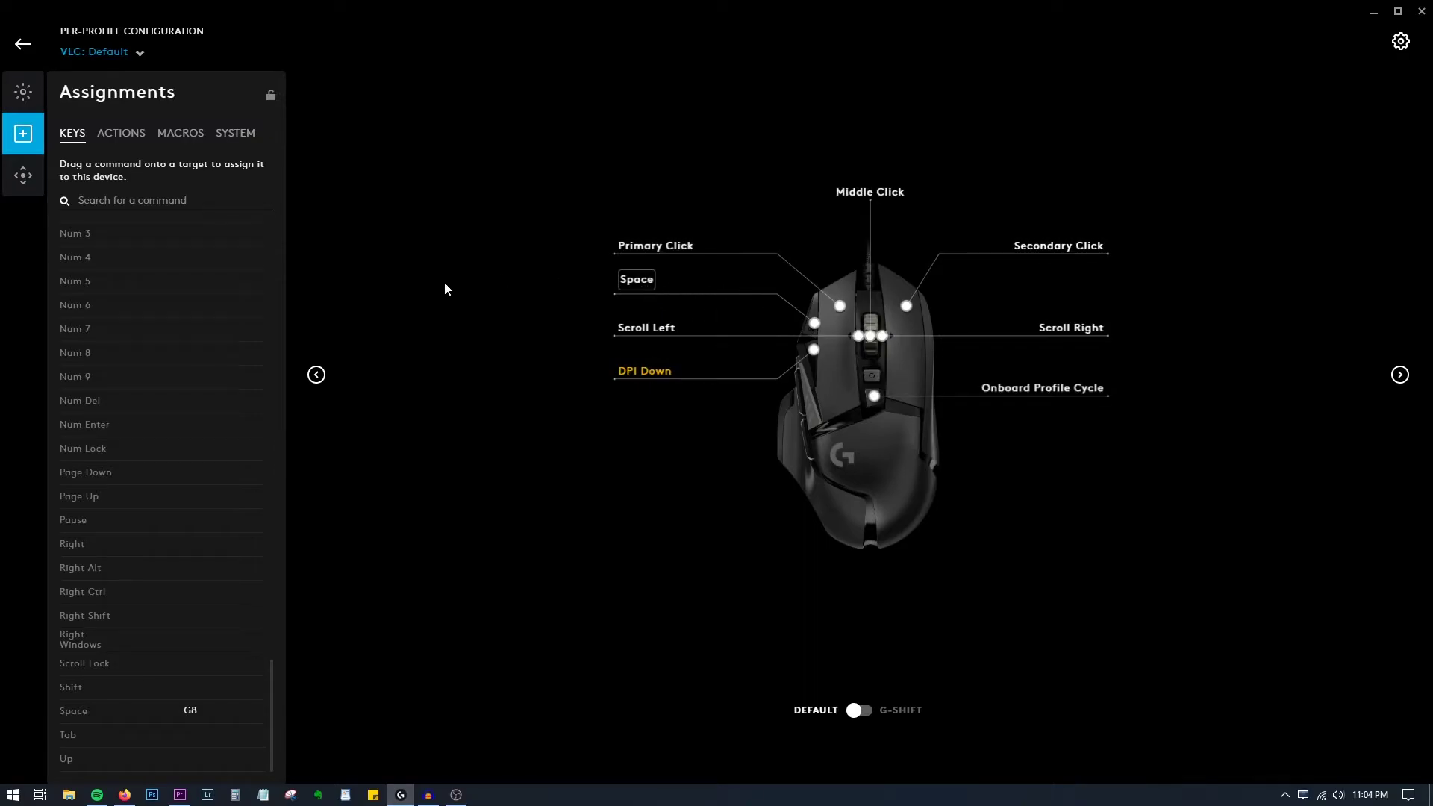
scroll(149, 575, up, 10)
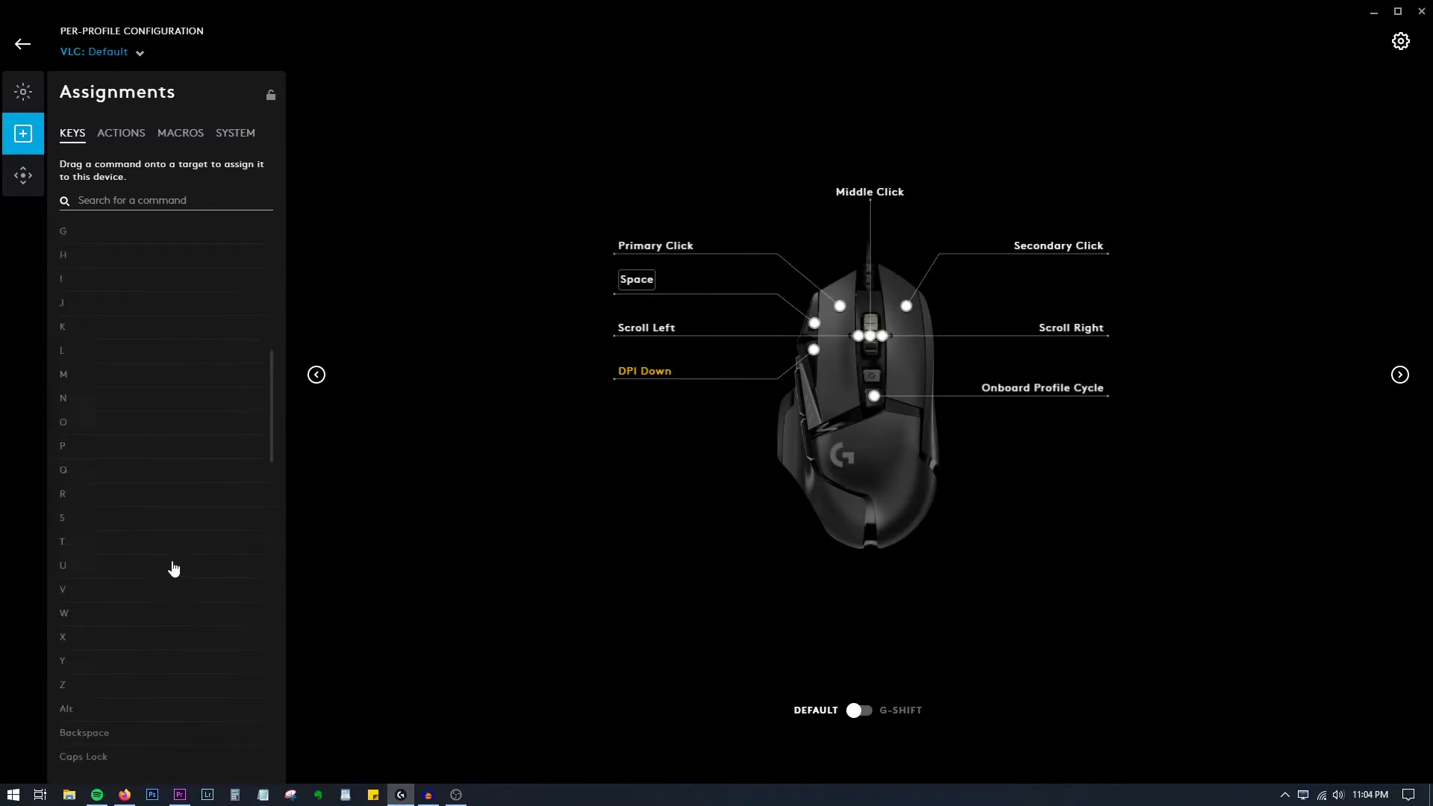
scroll(173, 569, up, 8)
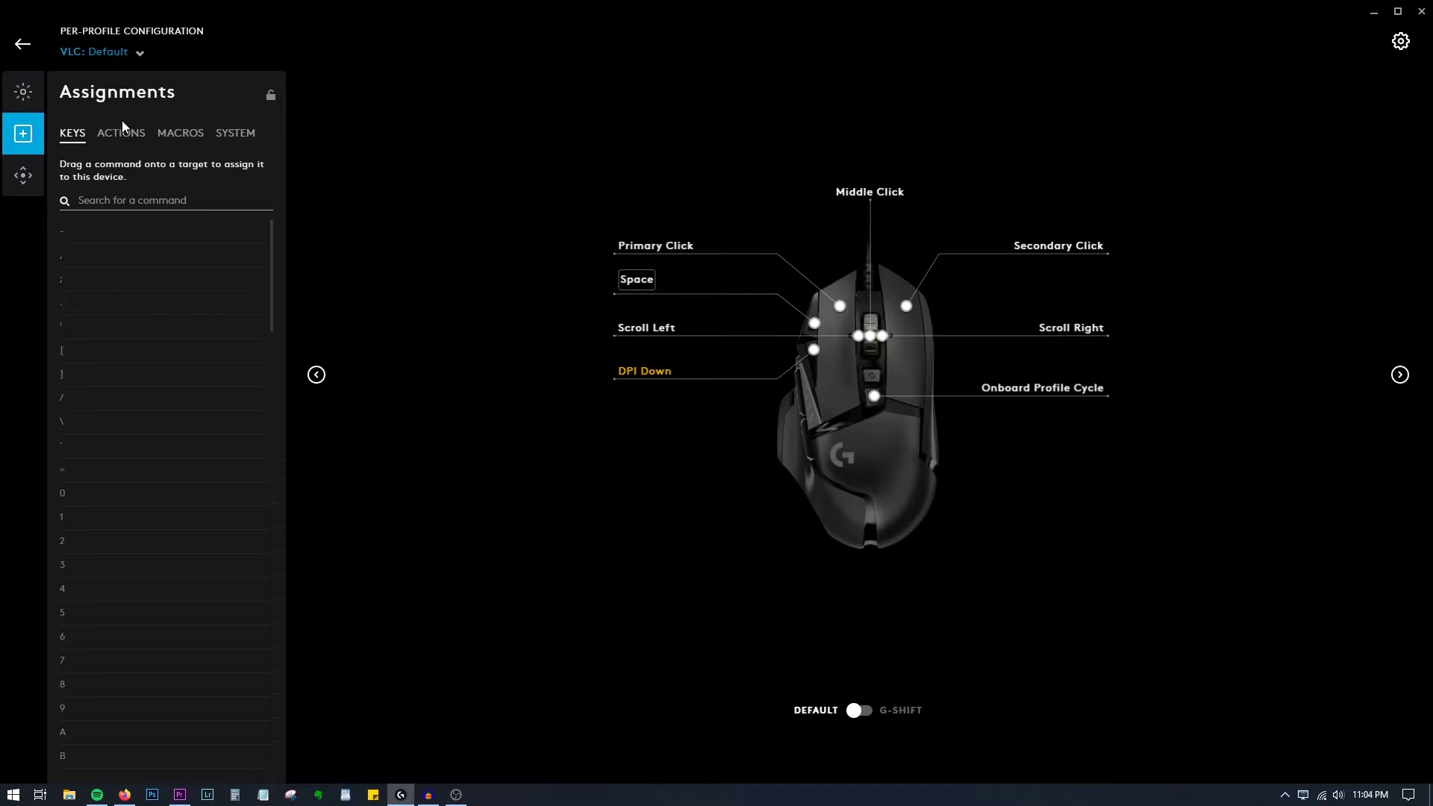
Step: Check VLC's Playlist shortcut (Ctrl+L), then reopen the VLC profile's assignments in G HUB
click(23, 43)
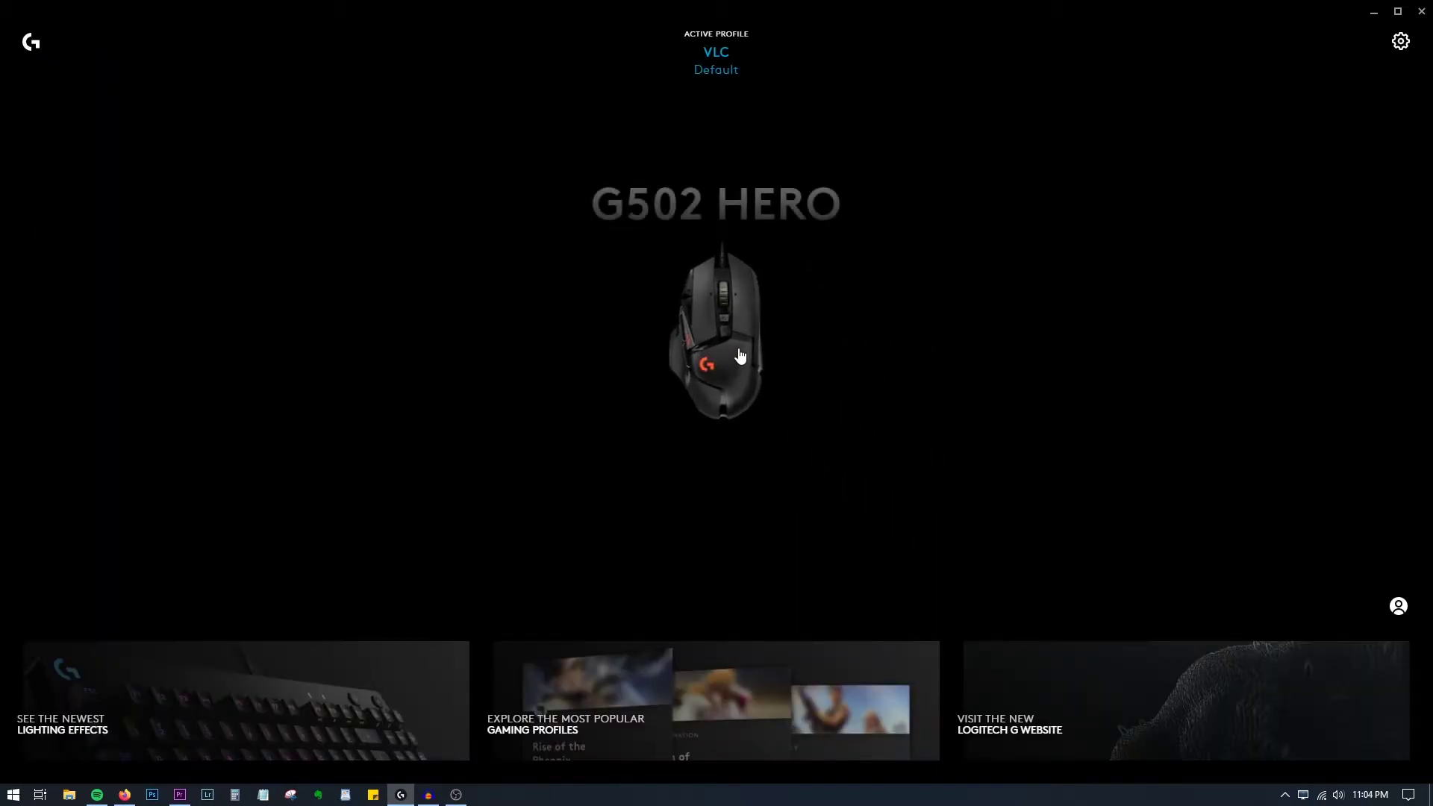
click(715, 348)
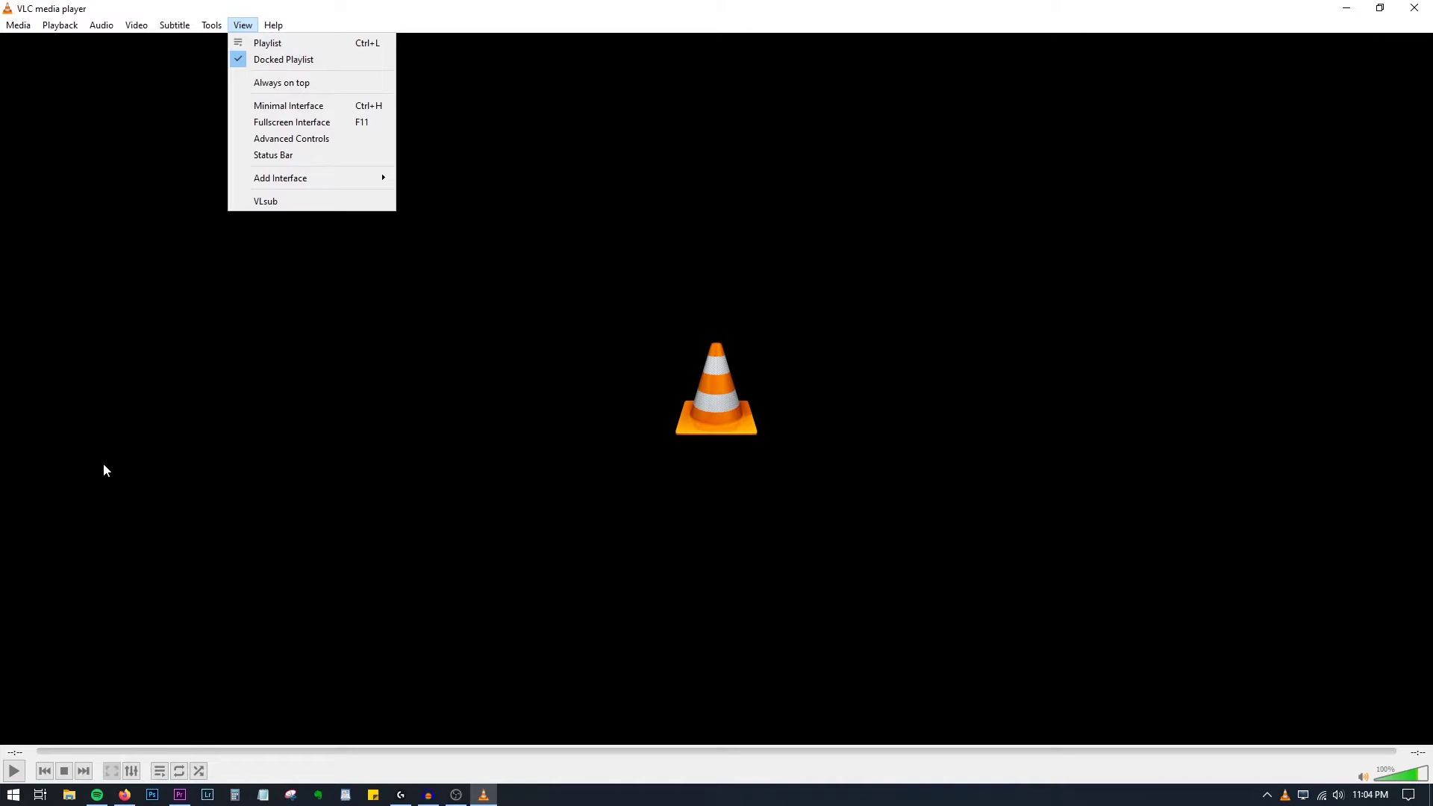
click(401, 795)
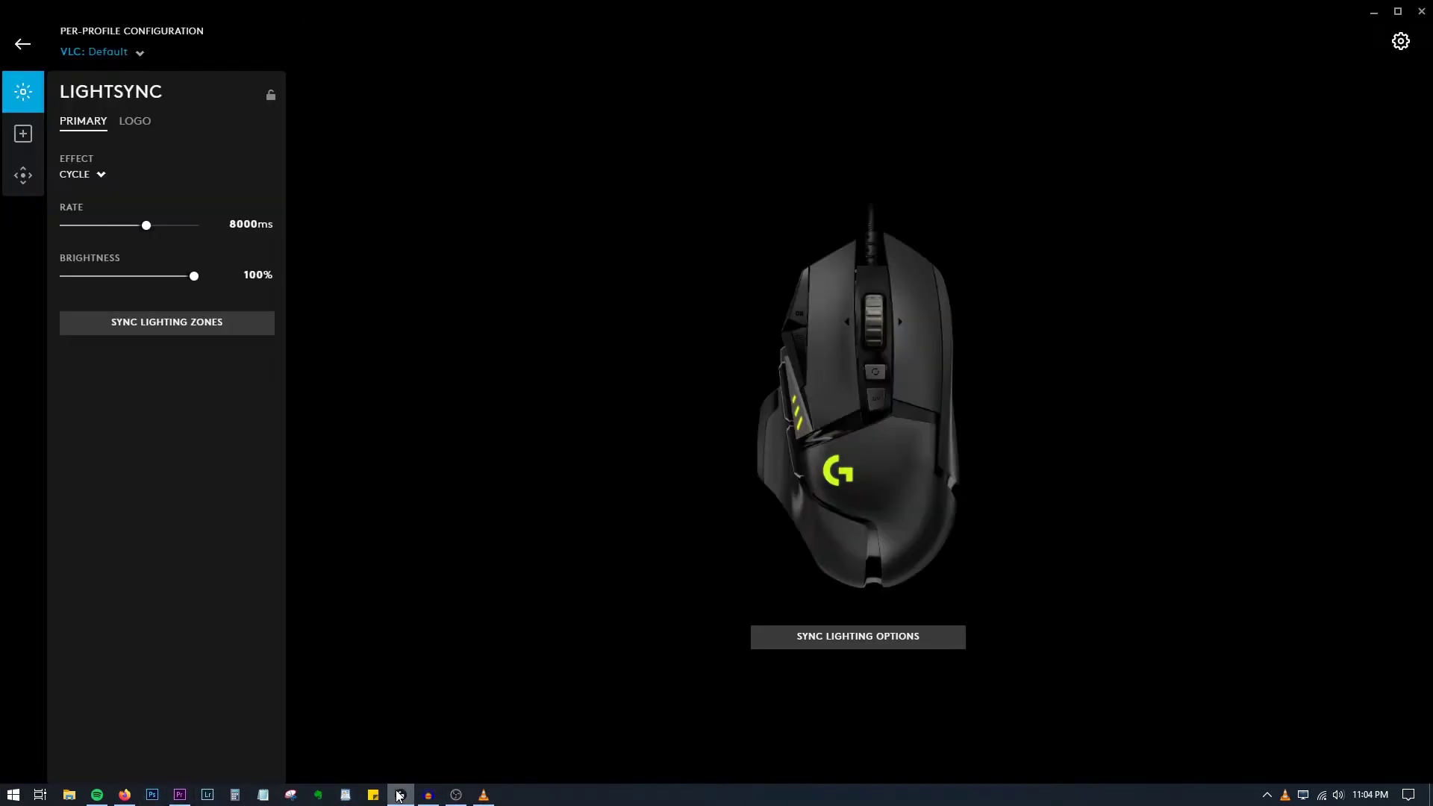
click(25, 133)
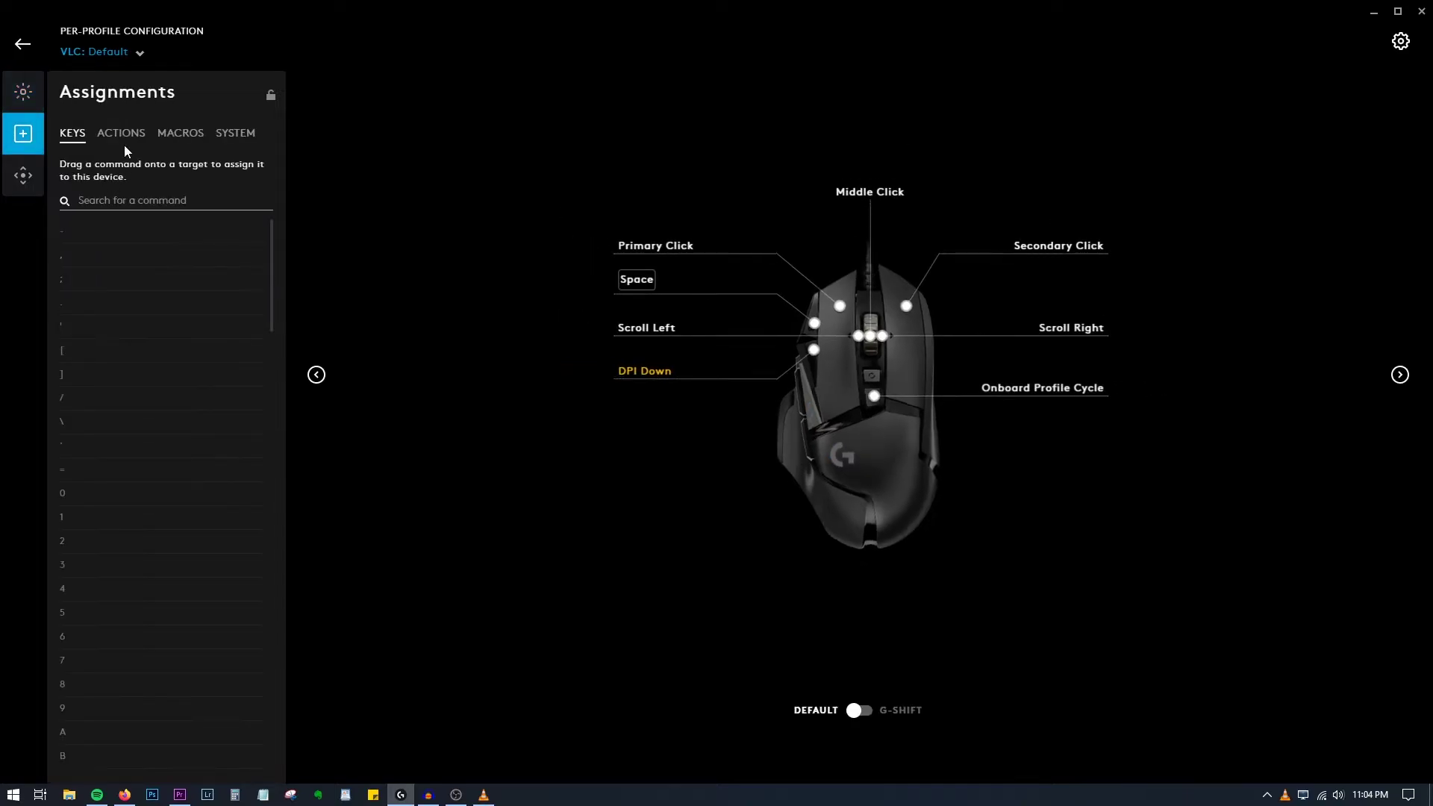
scroll(186, 401, down, 20)
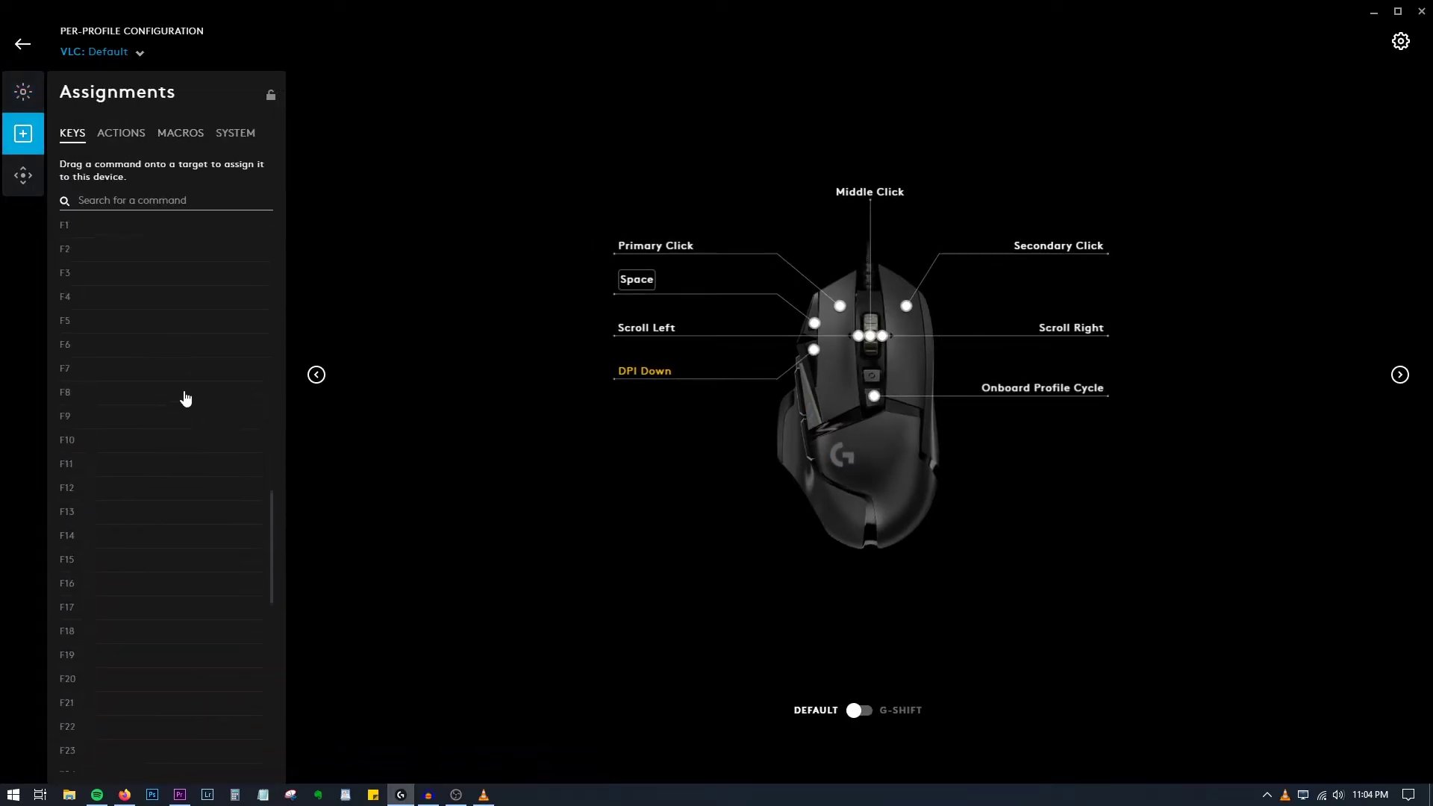
scroll(186, 401, down, 10)
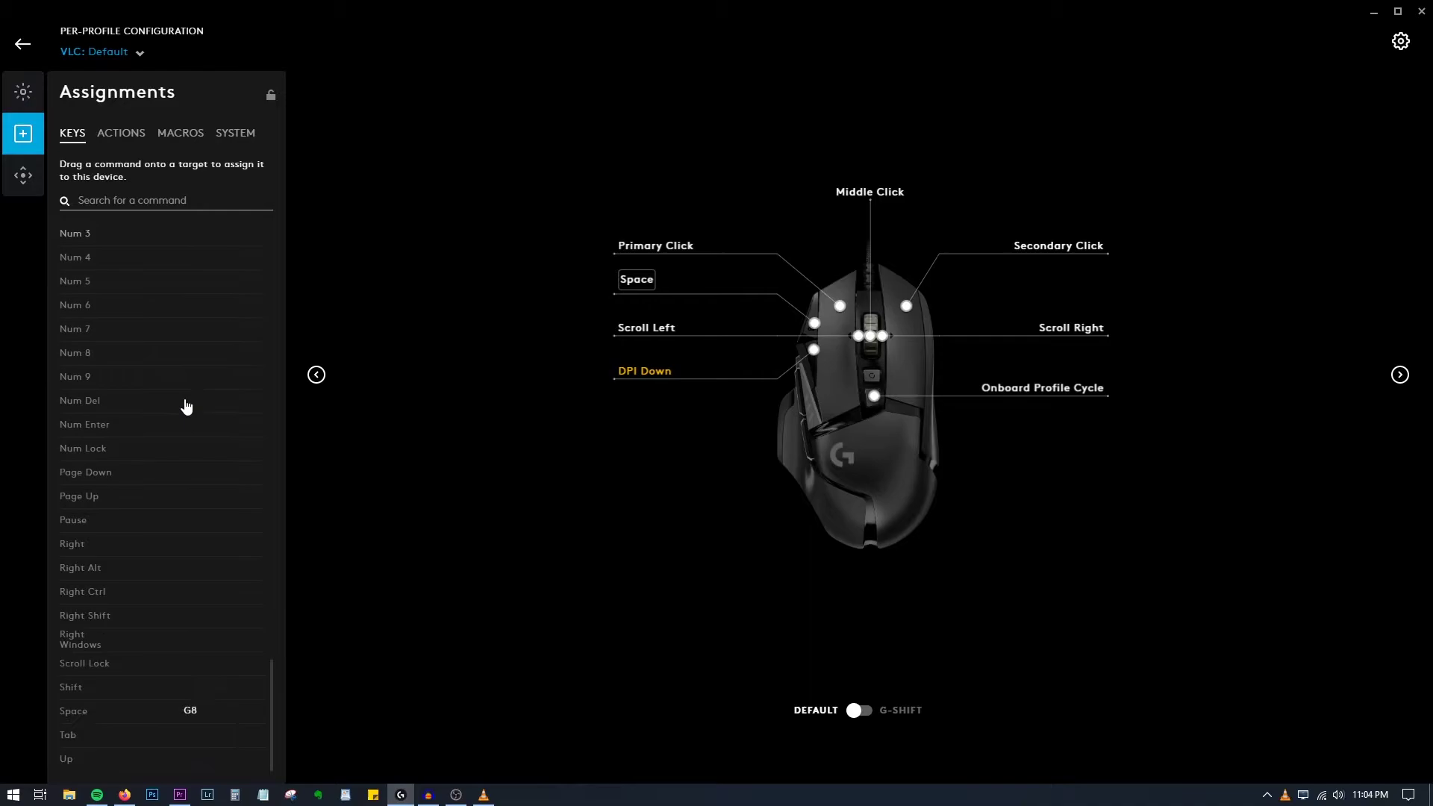
Step: Create a new macro named 'Open Playlist' in the VLC profile
click(179, 134)
click(150, 235)
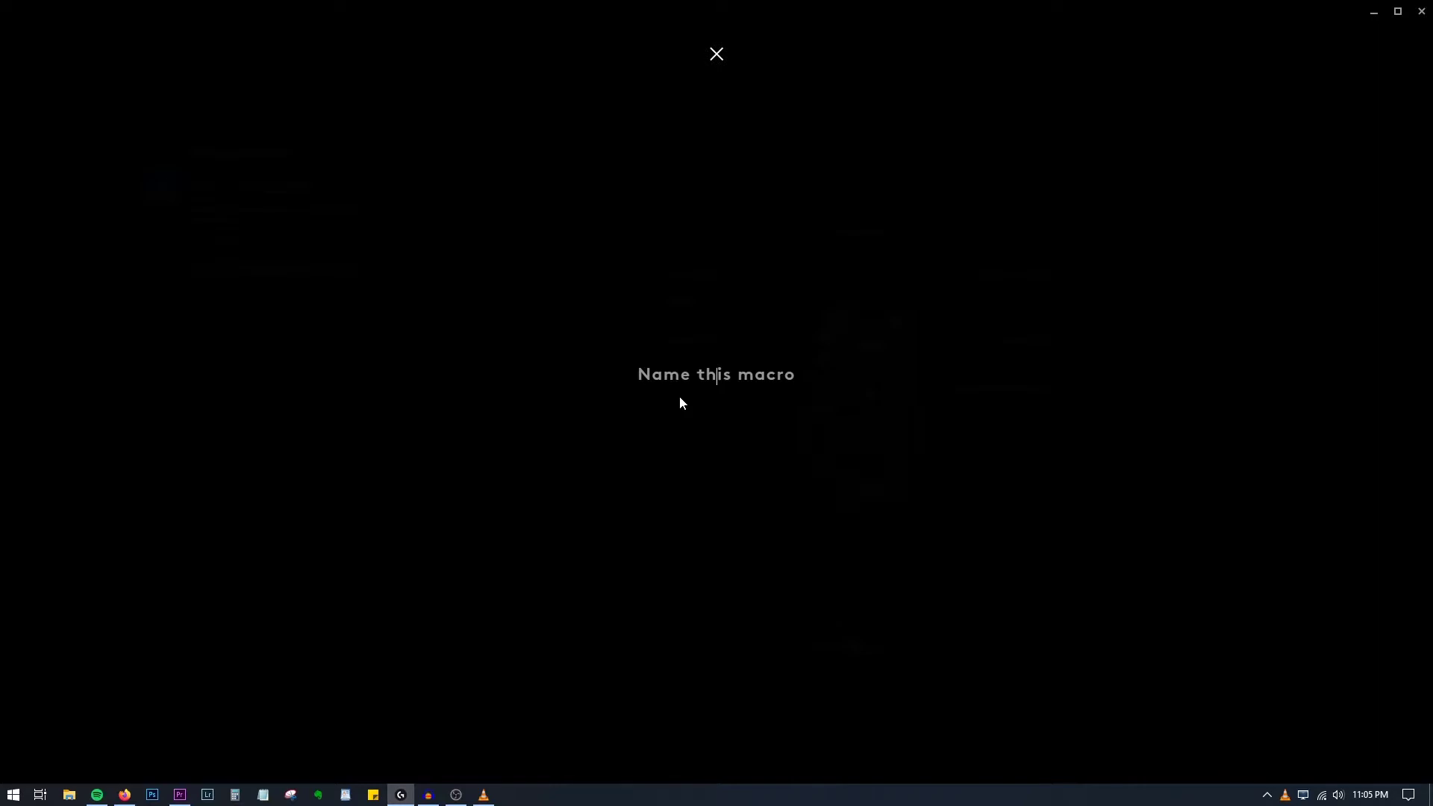
text(Op)
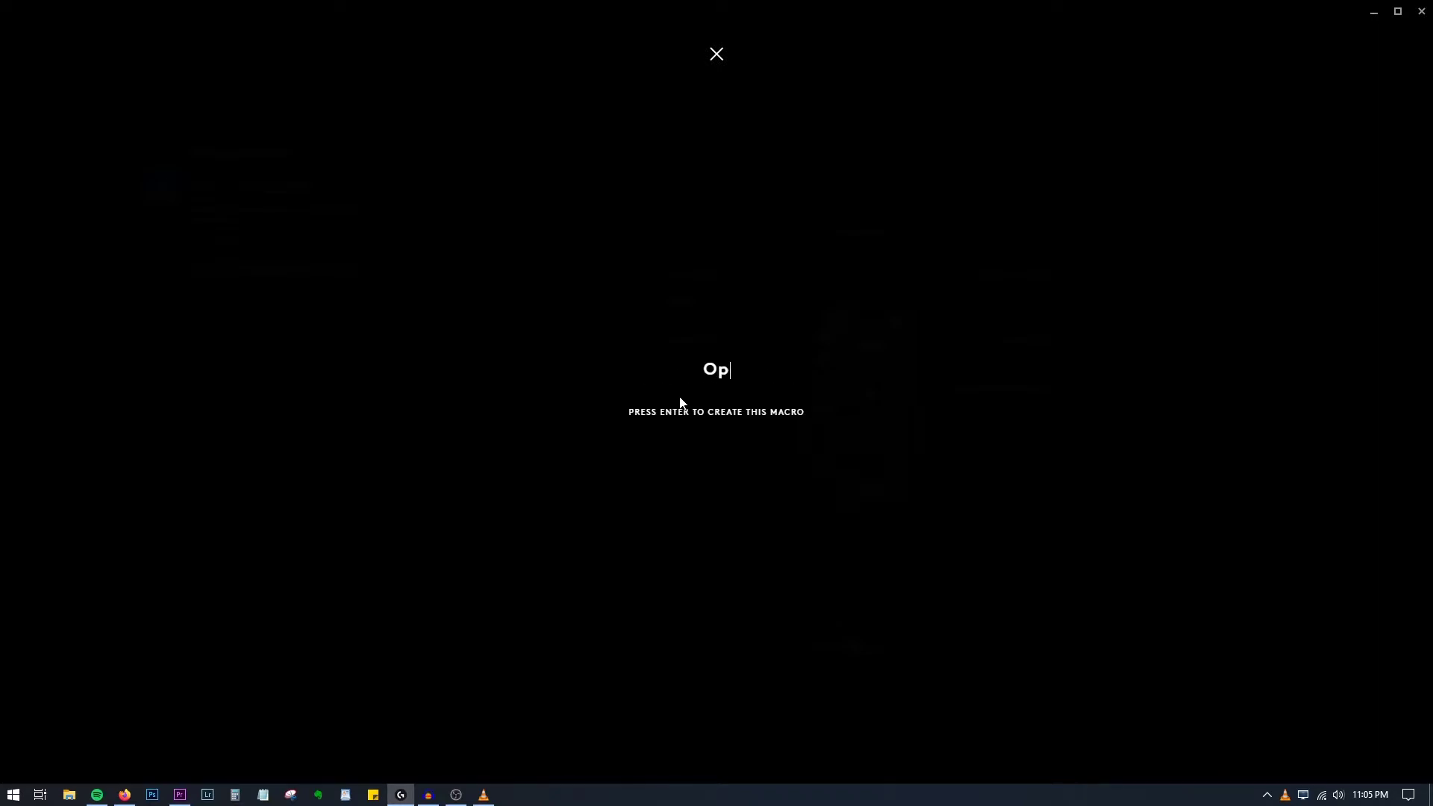
text(en Pklaylist)
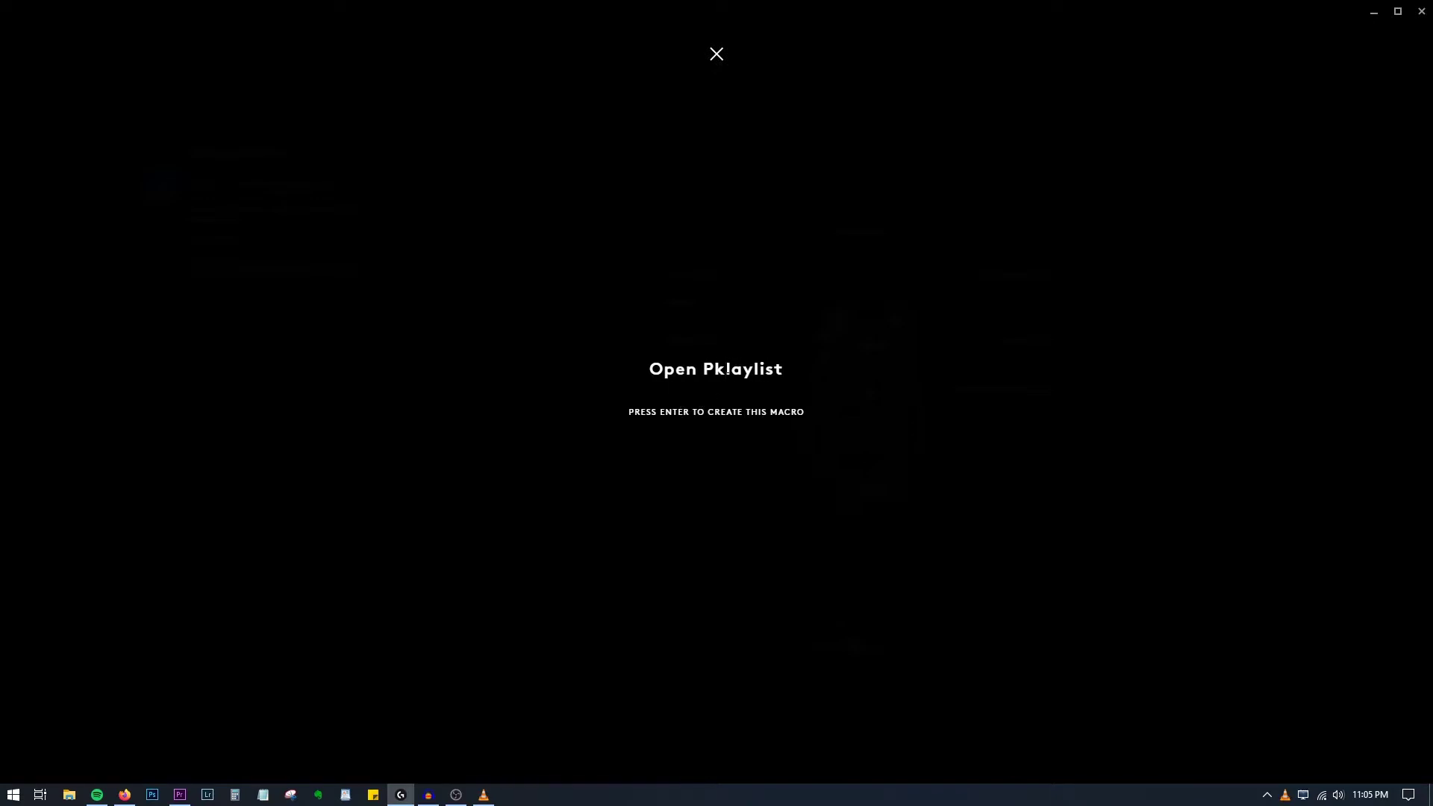
key(BackSpace)
key(Return)
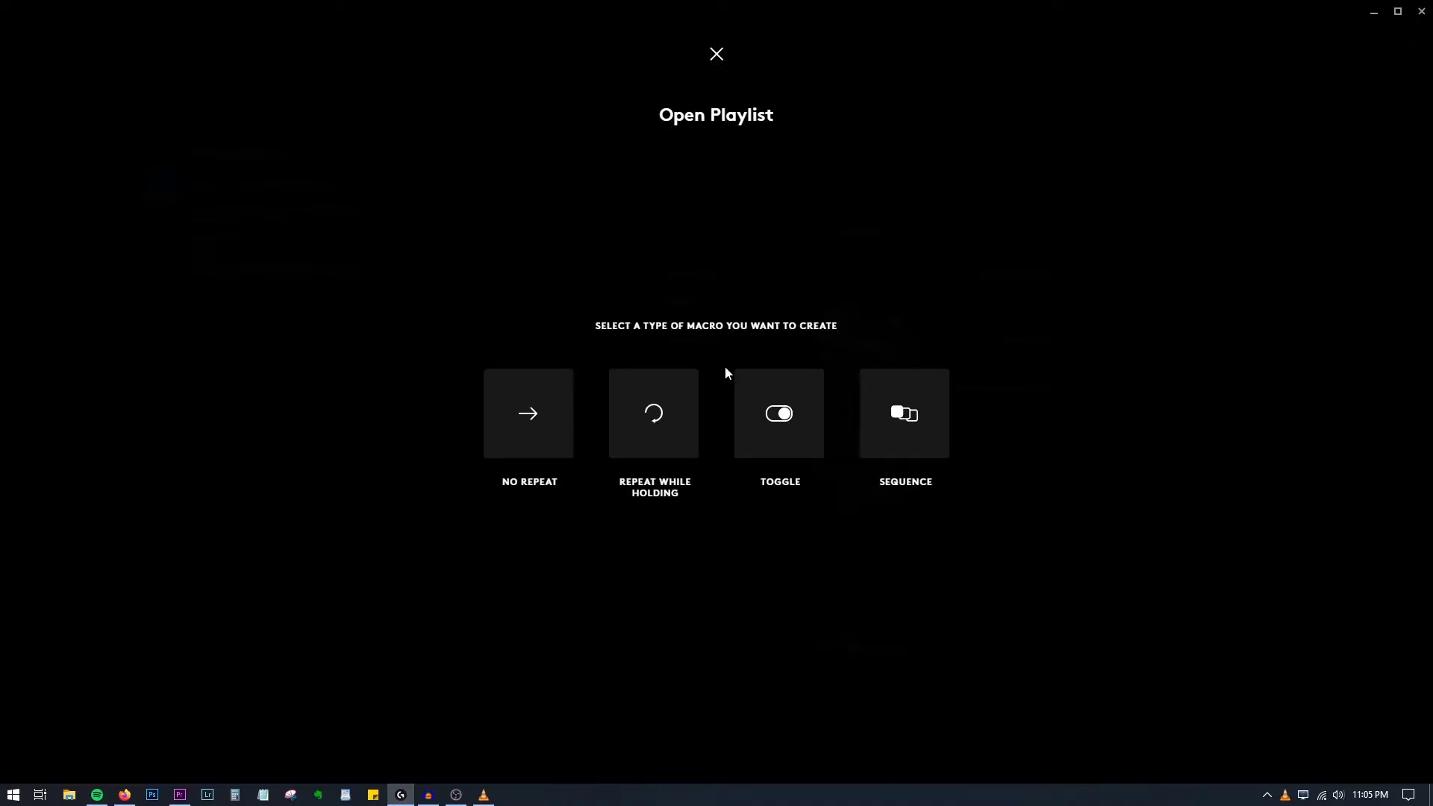
Step: Make Open Playlist a No Repeat macro recording Ctrl + L, and save it
click(514, 415)
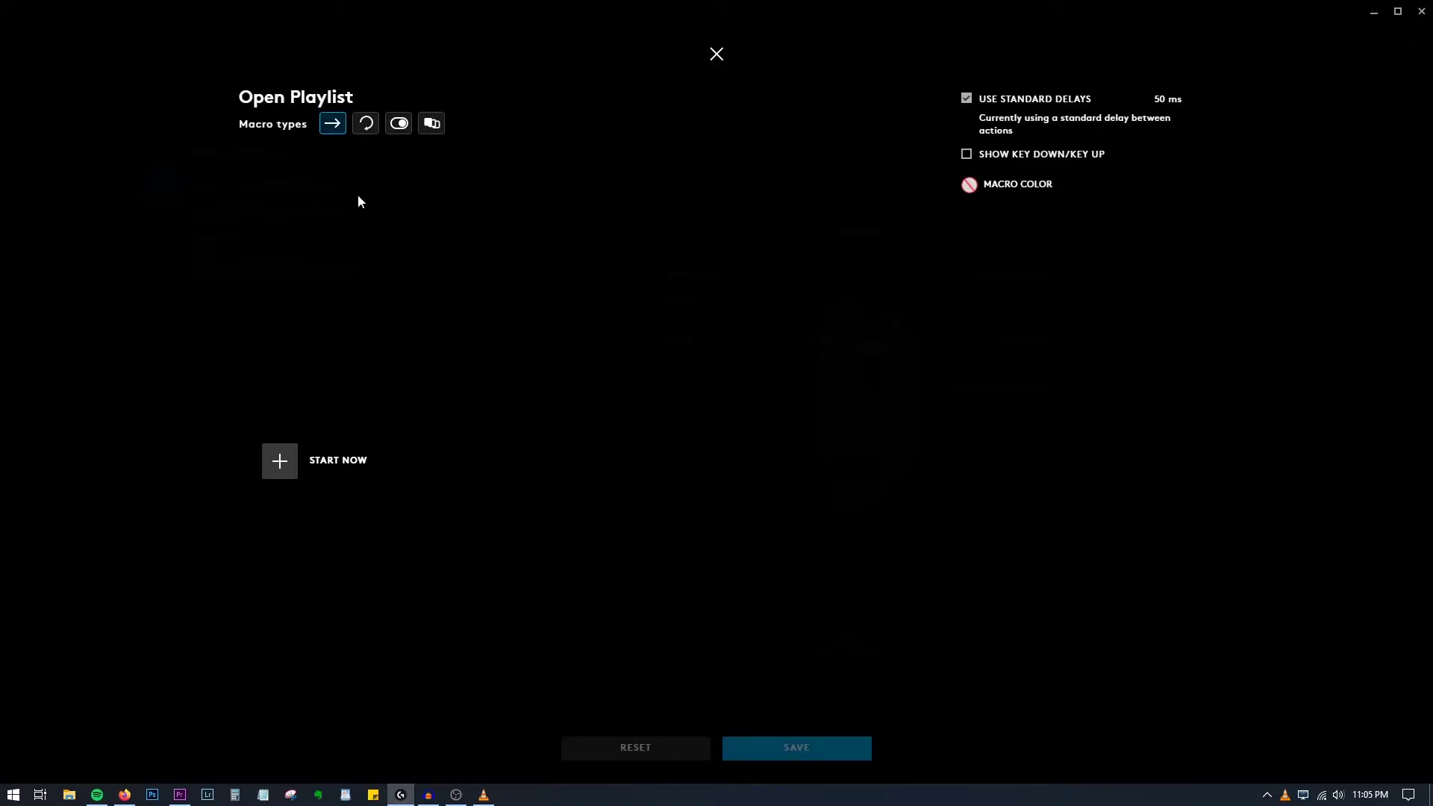
click(278, 463)
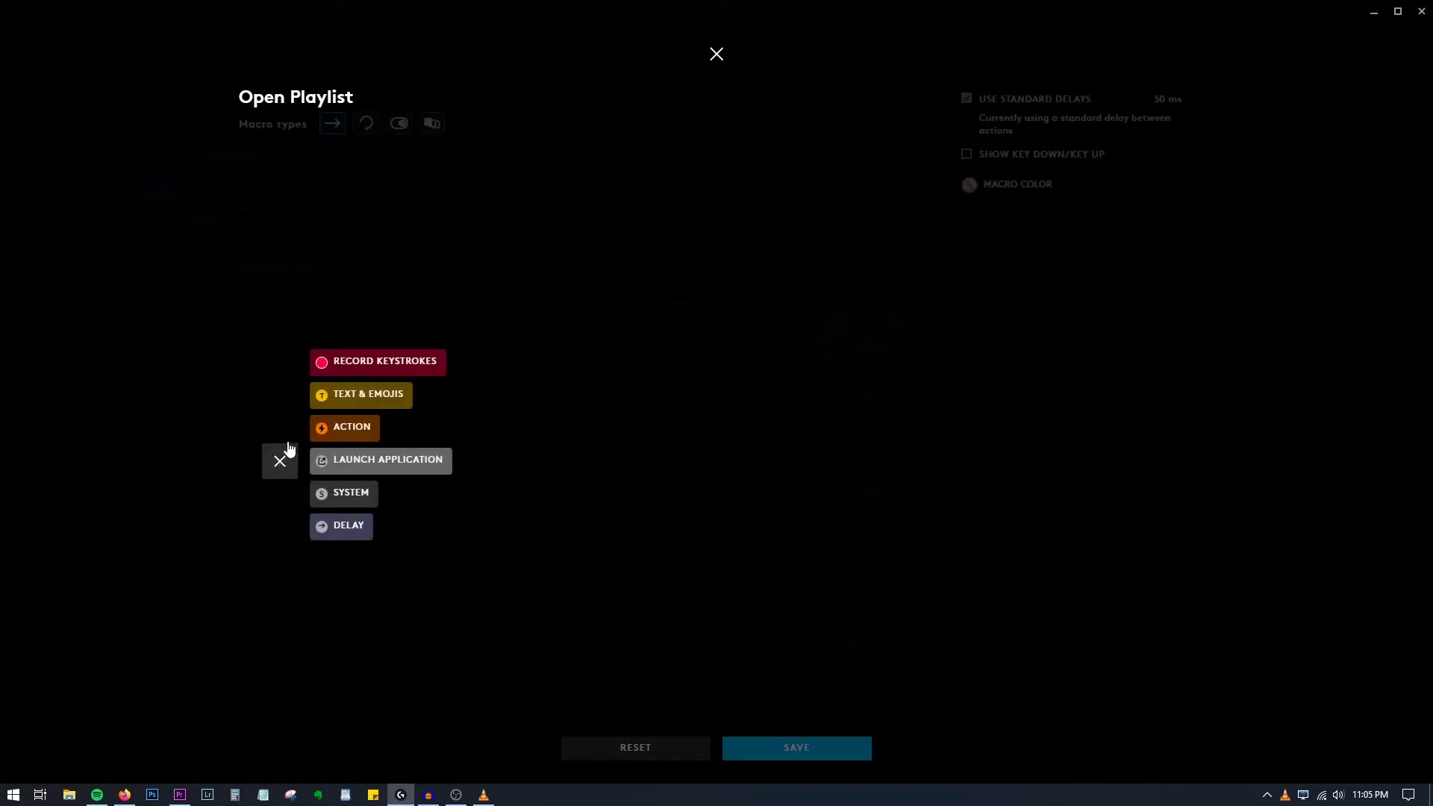
click(352, 364)
key(ctrl+l)
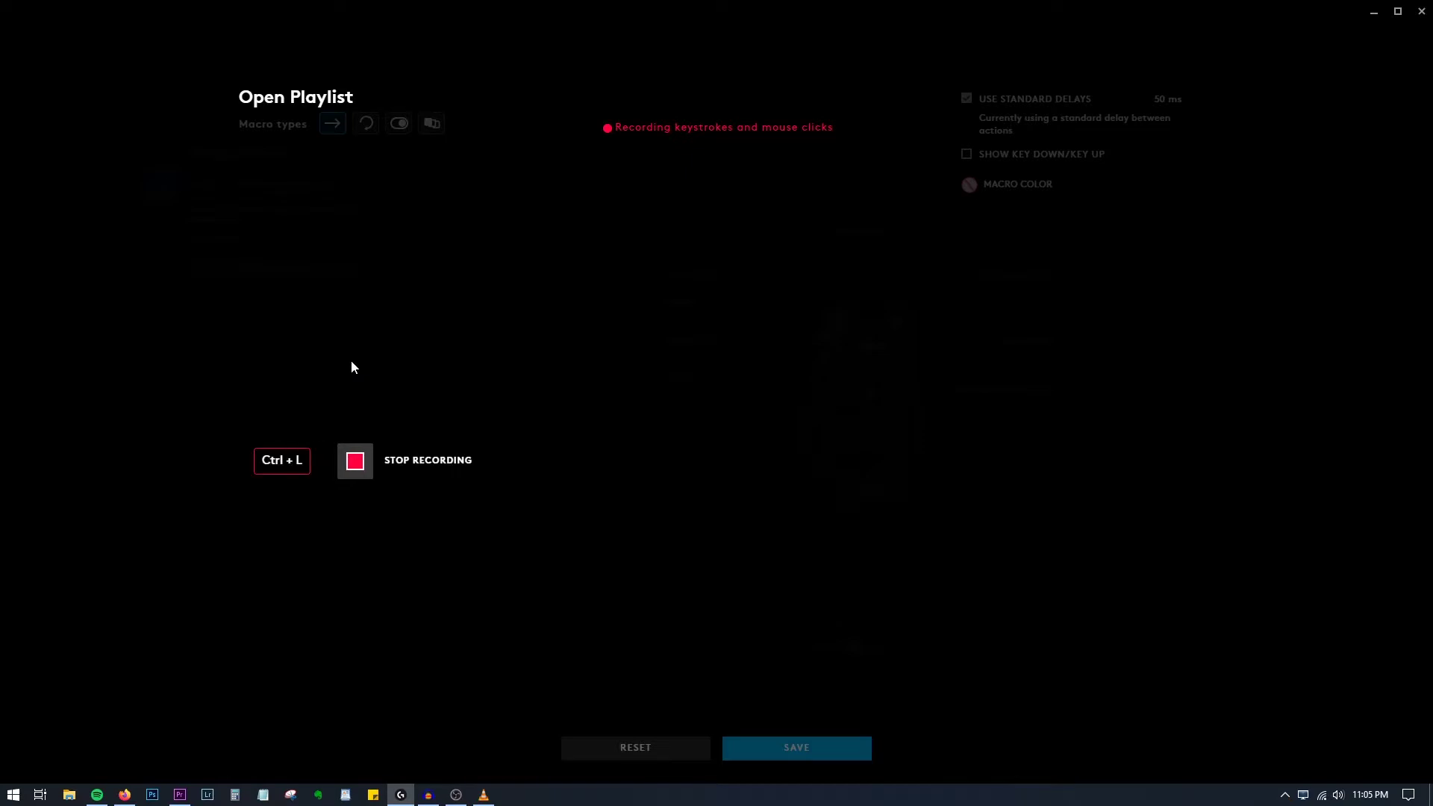
click(355, 461)
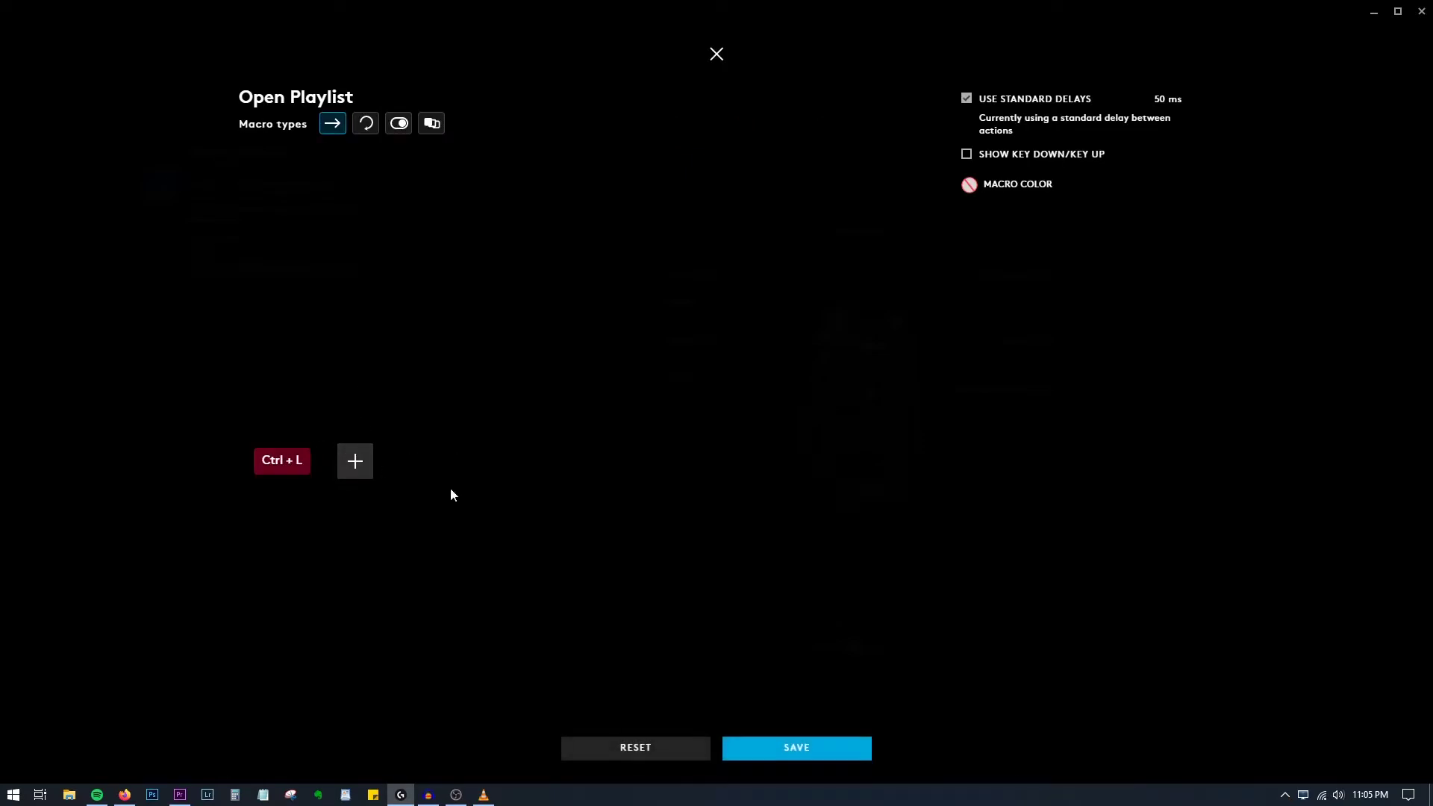
click(822, 747)
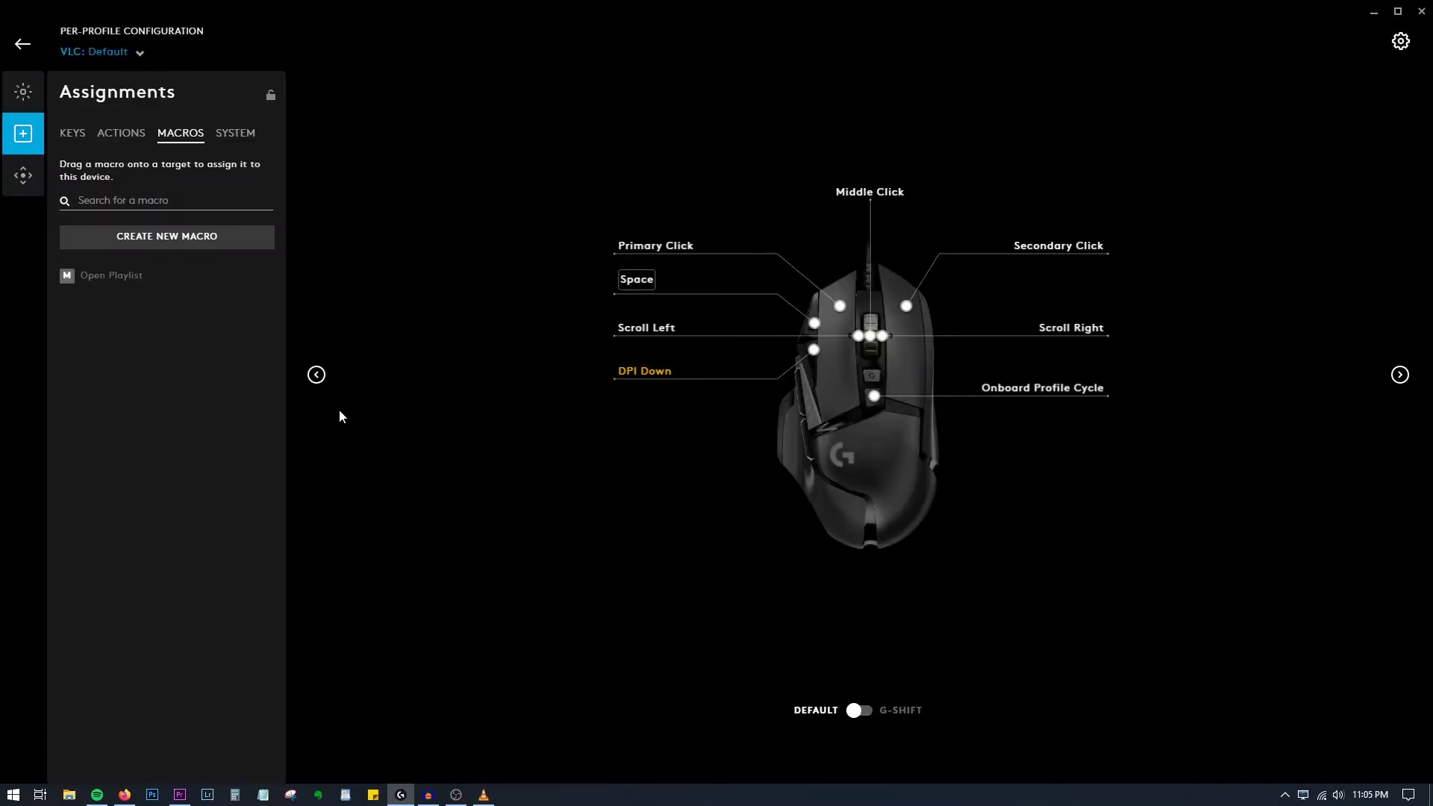
Step: Assign the Open Playlist macro to the DPI Shift (G6) side button, then bring up VLC
drag(109, 287, 157, 293)
click(316, 376)
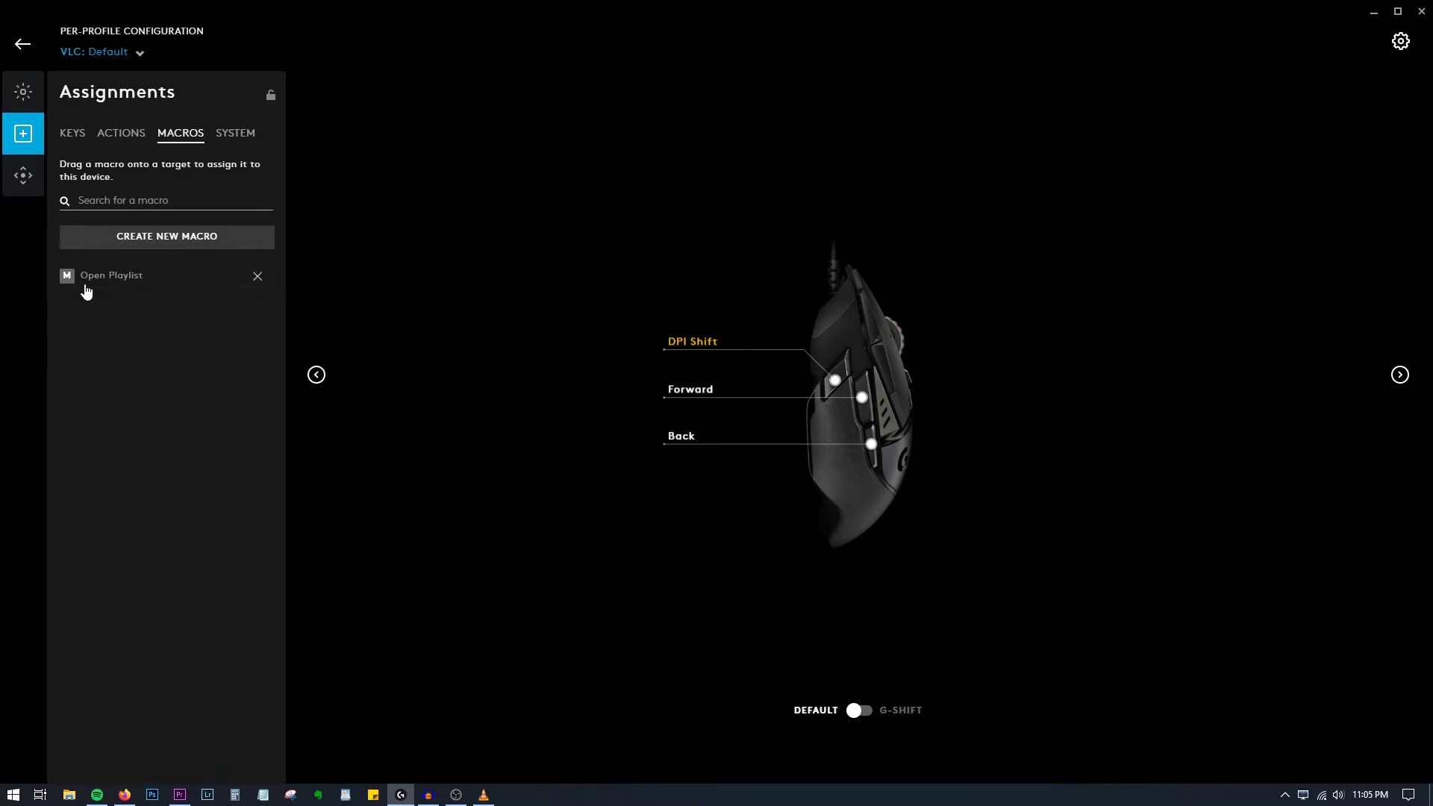
drag(78, 288, 695, 351)
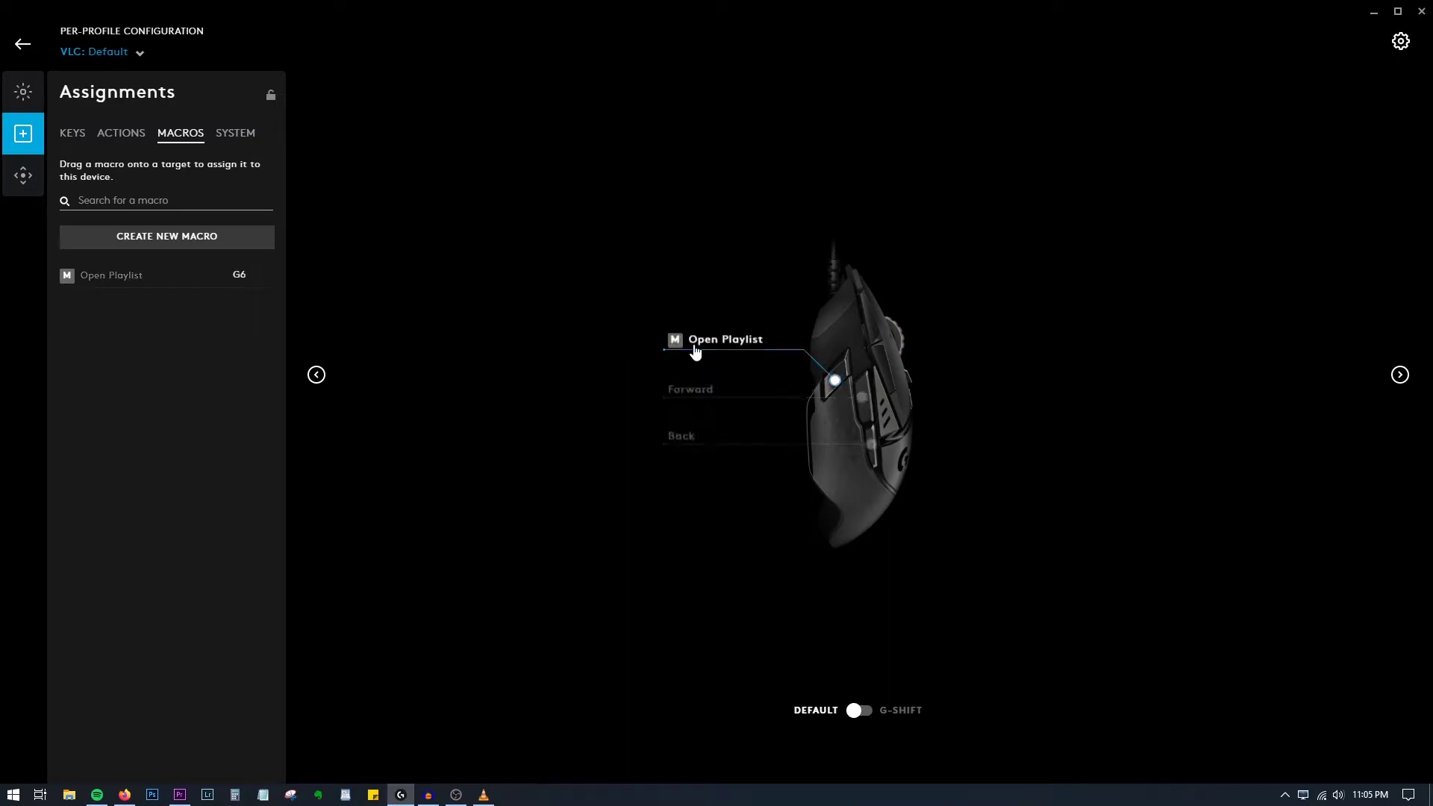
click(483, 794)
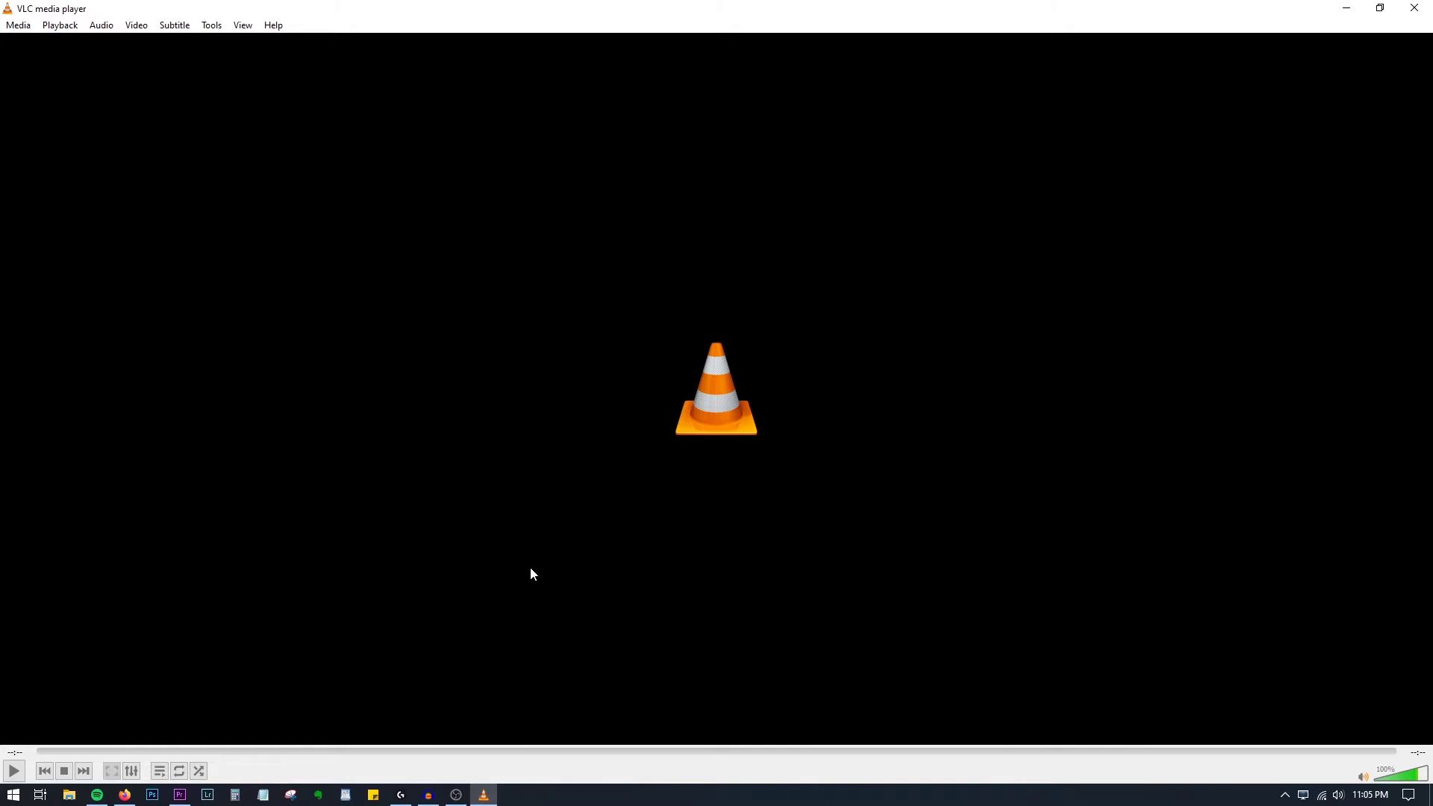
Step: Trigger Ctrl+L to show VLC's empty playlist, then close VLC
key(ctrl+l)
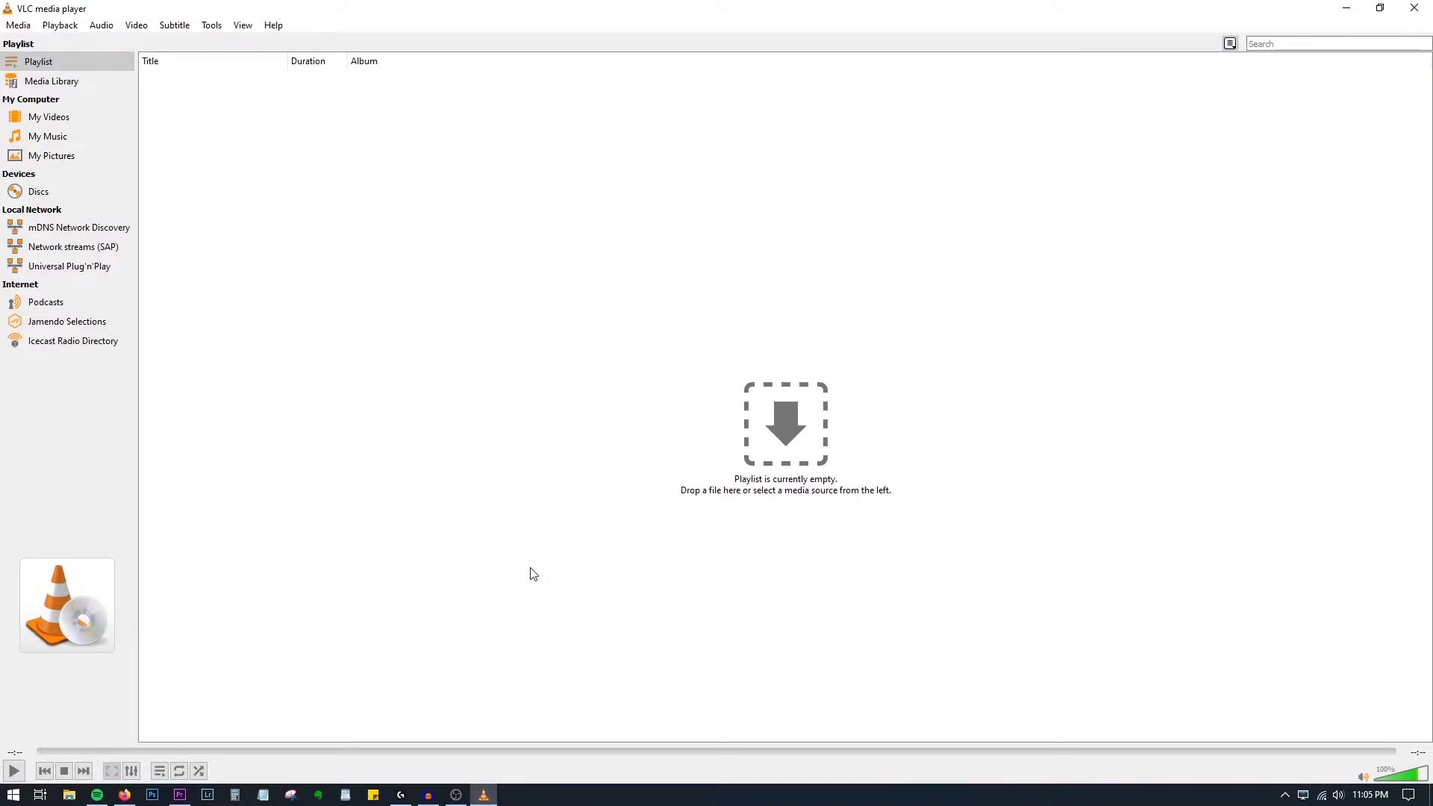
click(1415, 7)
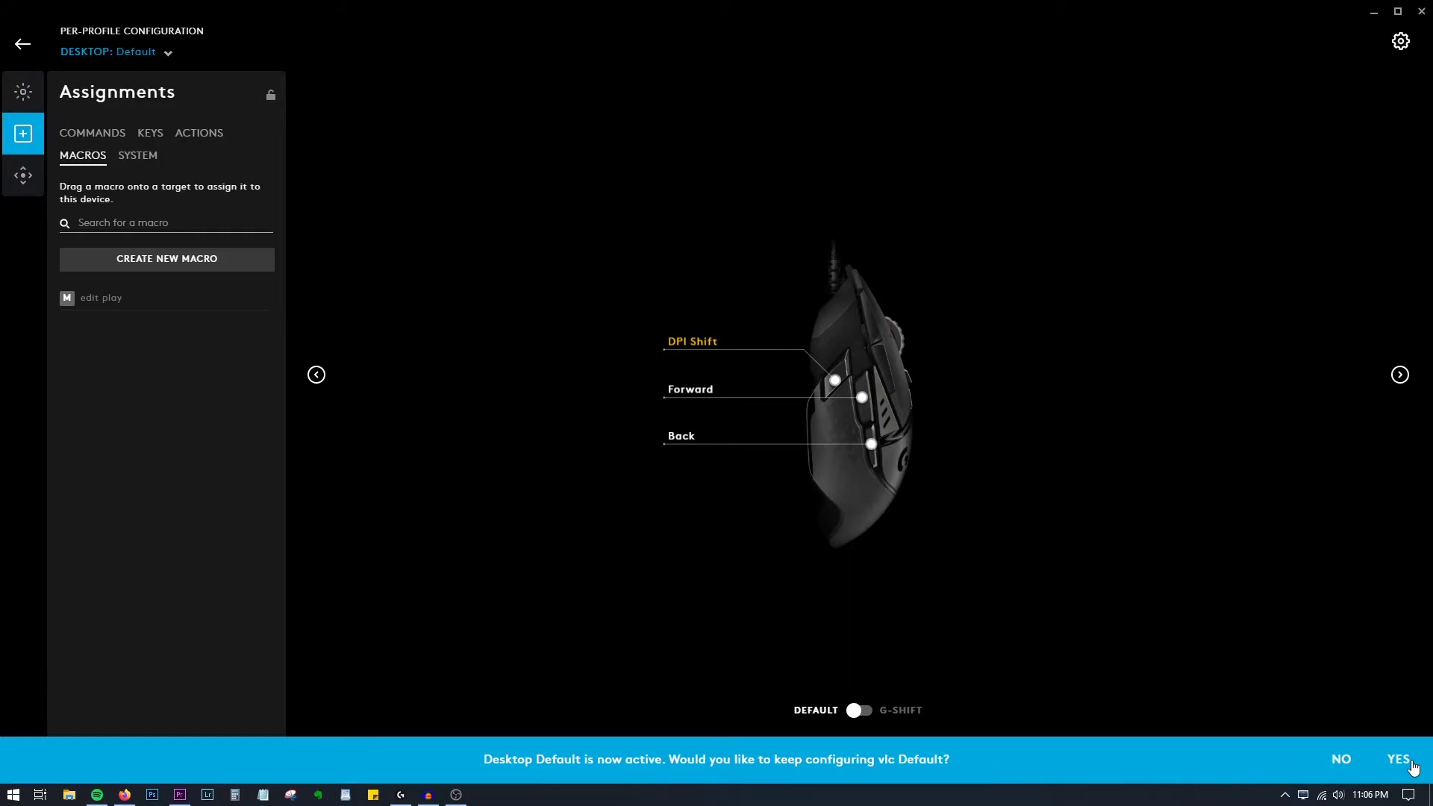
Step: Dismiss the vlc Default prompt and switch G HUB to the VLC profile
click(1342, 762)
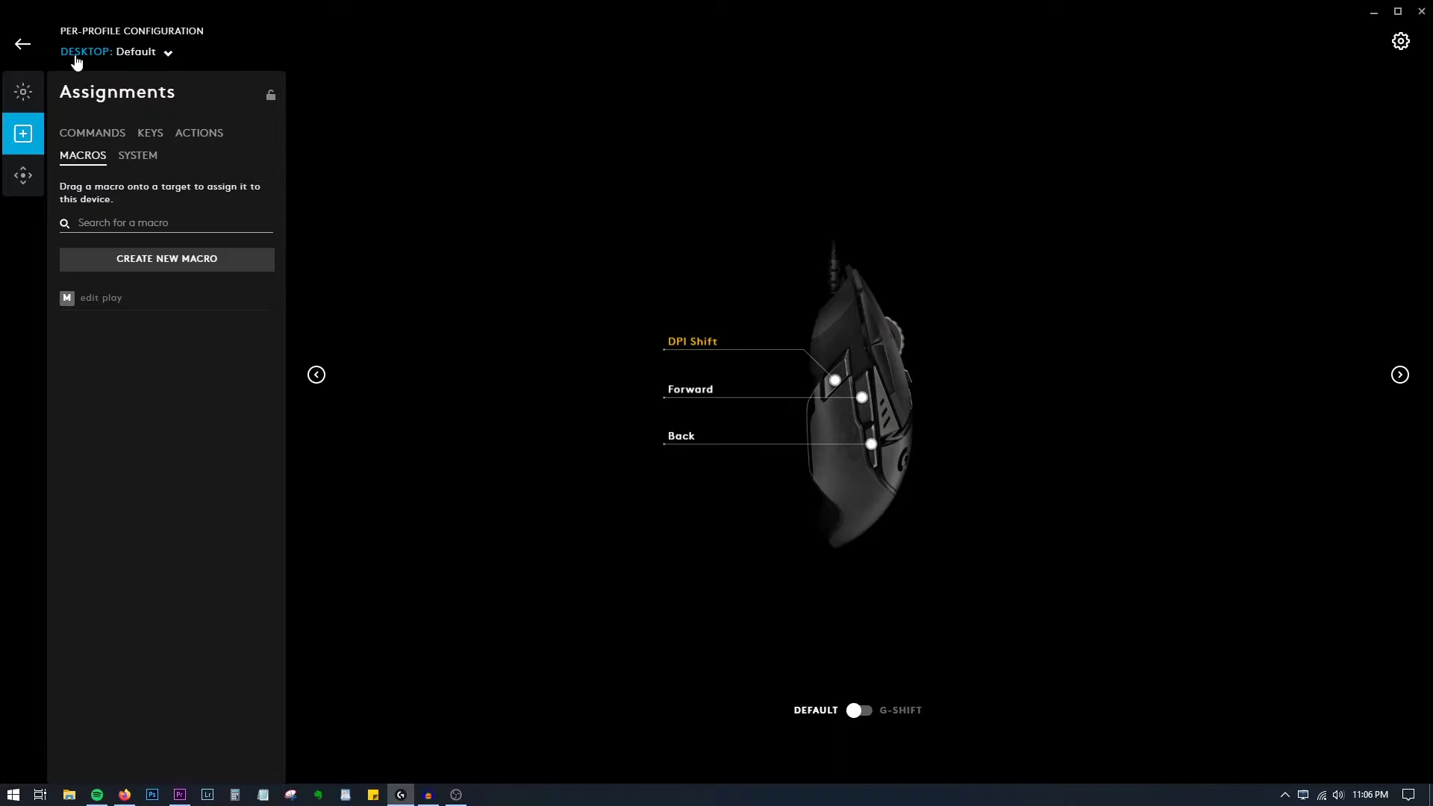
click(138, 56)
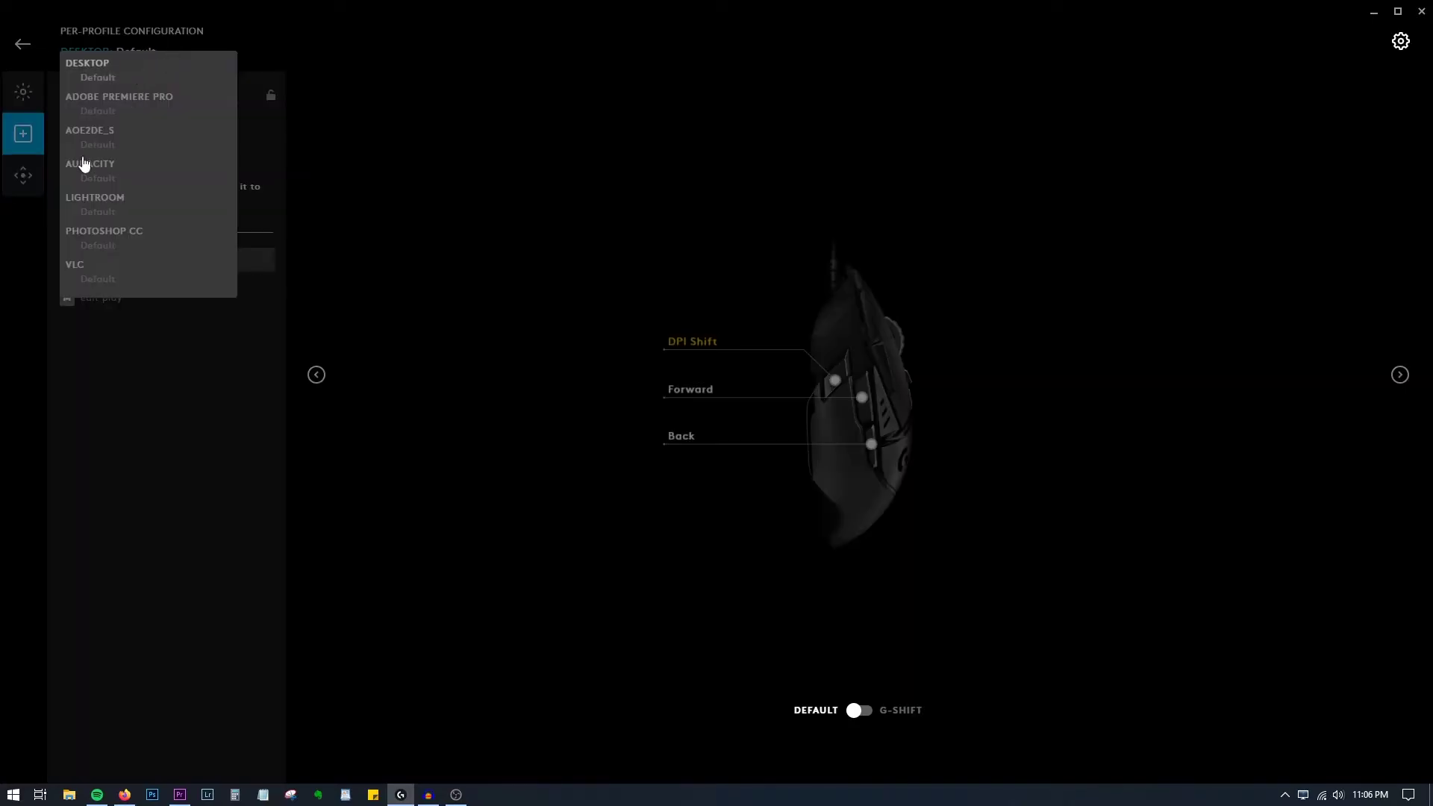
click(89, 275)
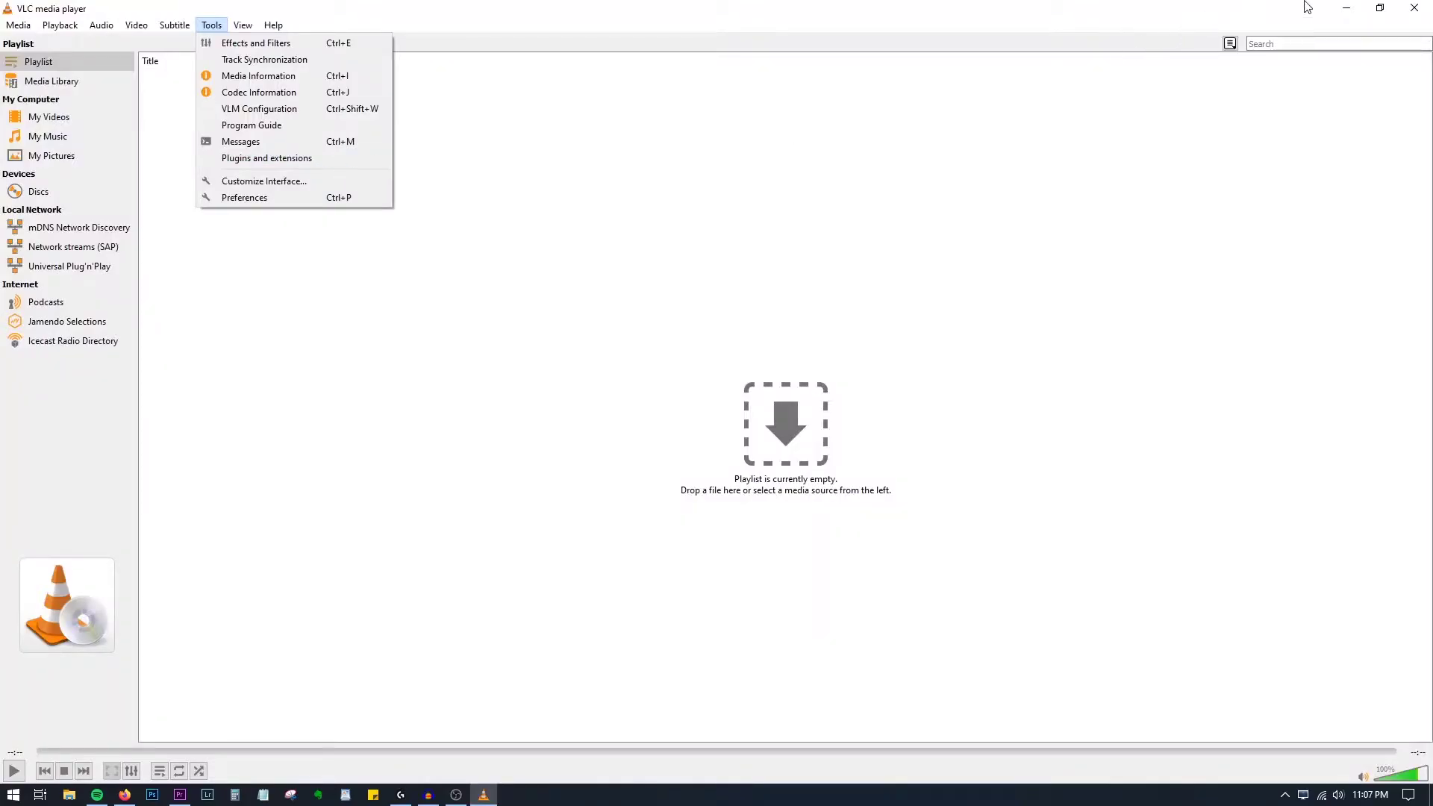
Step: Minimize VLC, show the mouse's top view, and reopen the profile list
click(1363, 12)
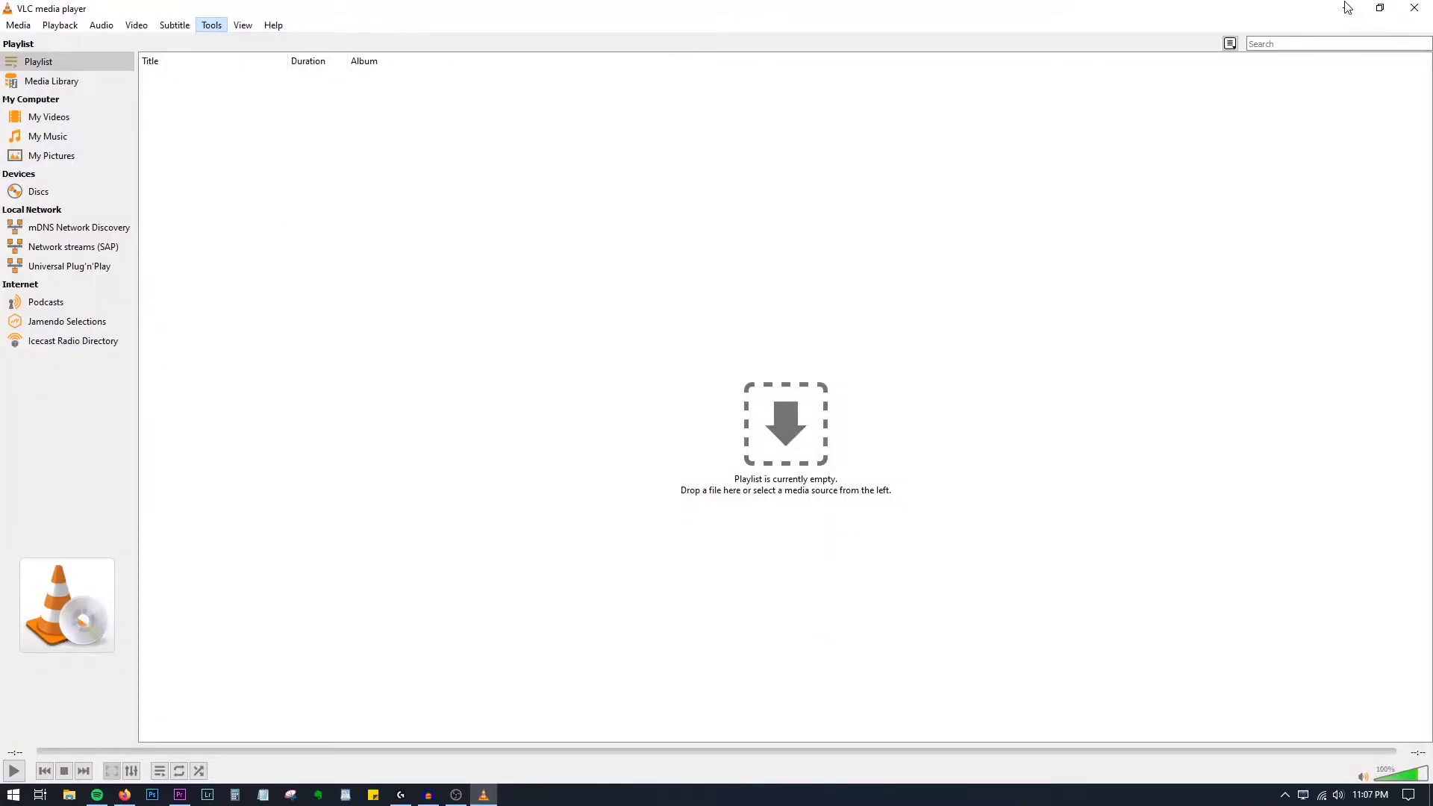
click(1346, 8)
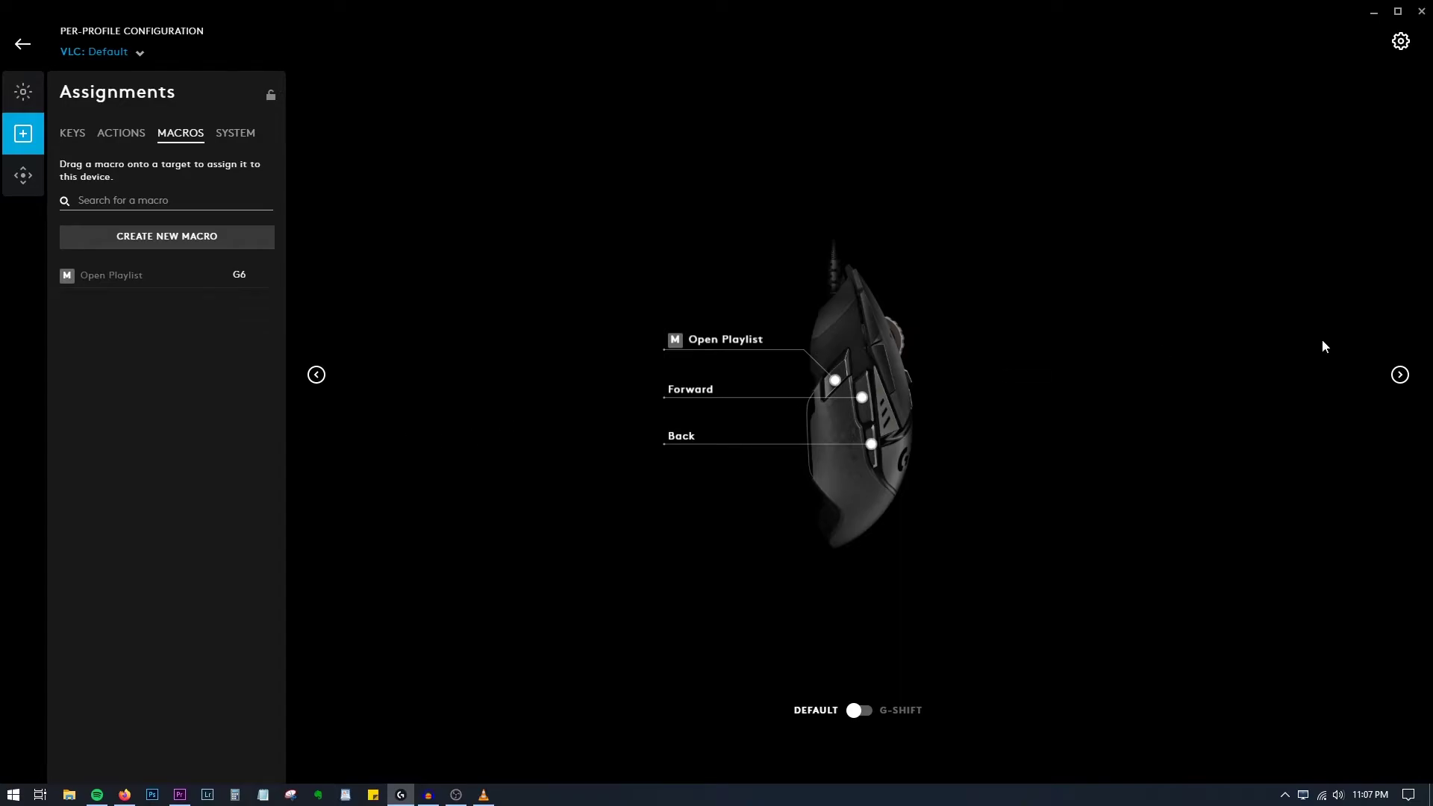
click(1400, 375)
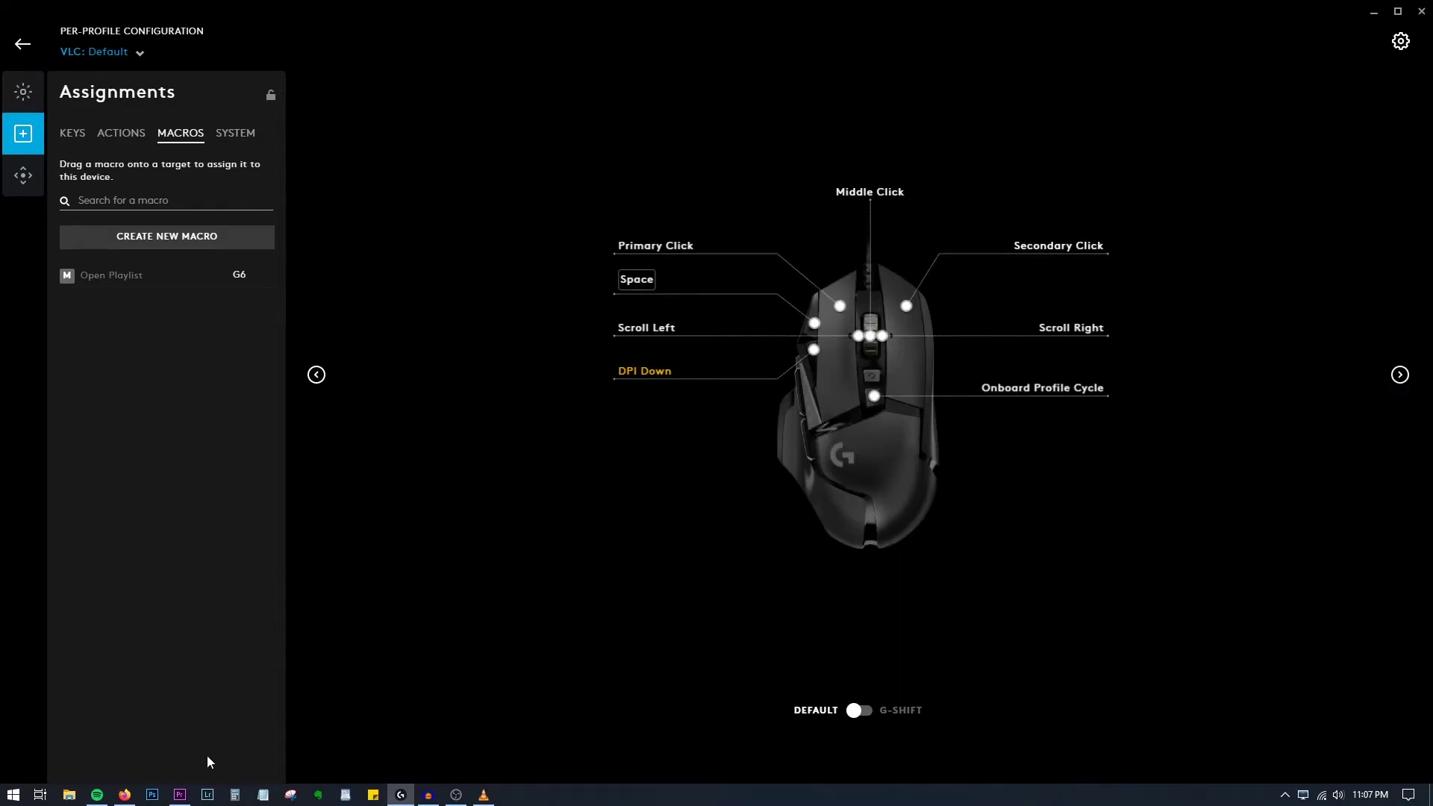
click(138, 54)
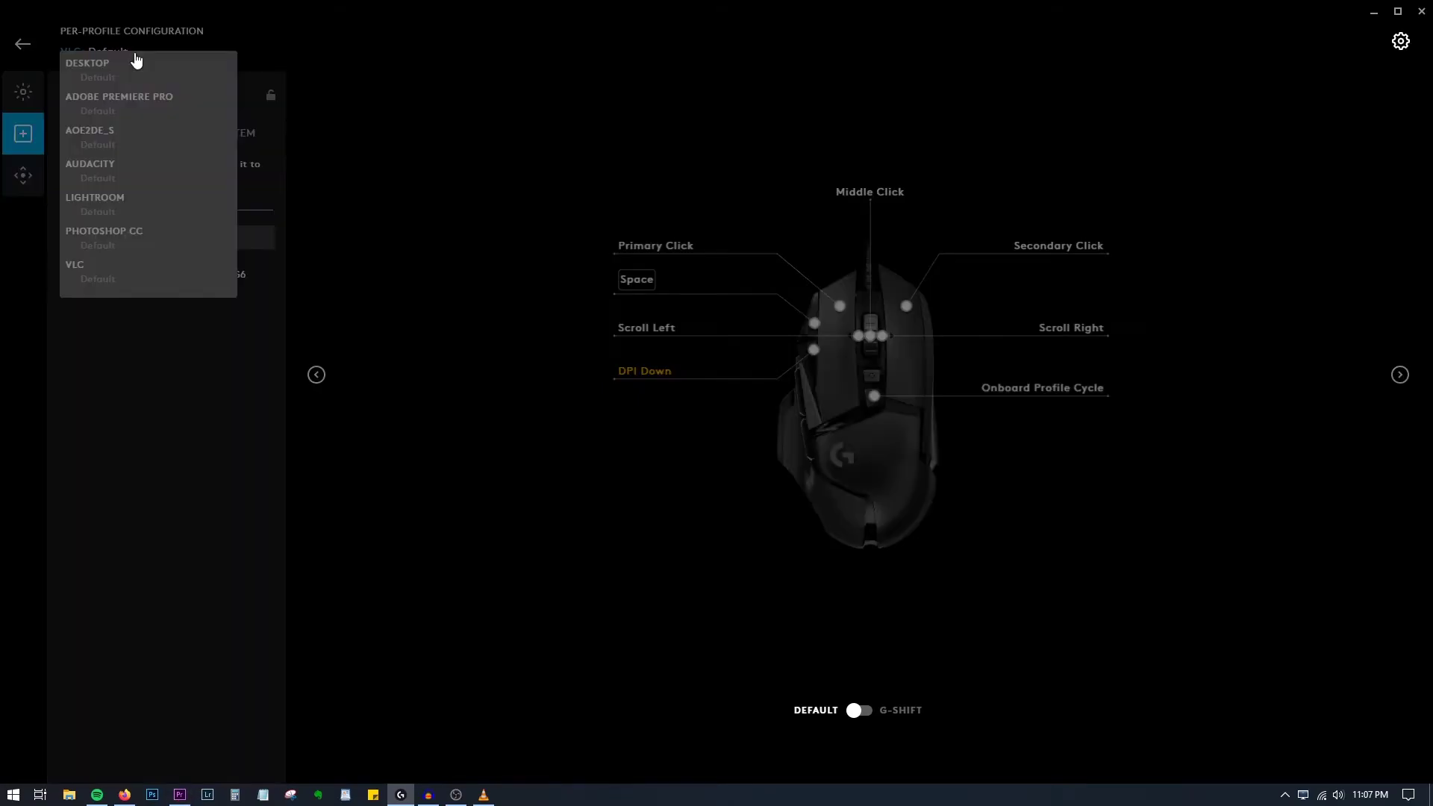
Step: Open the Adobe Premiere Pro profile, delete its unassigned Delete 1 macro, and return to the side-button view
click(129, 112)
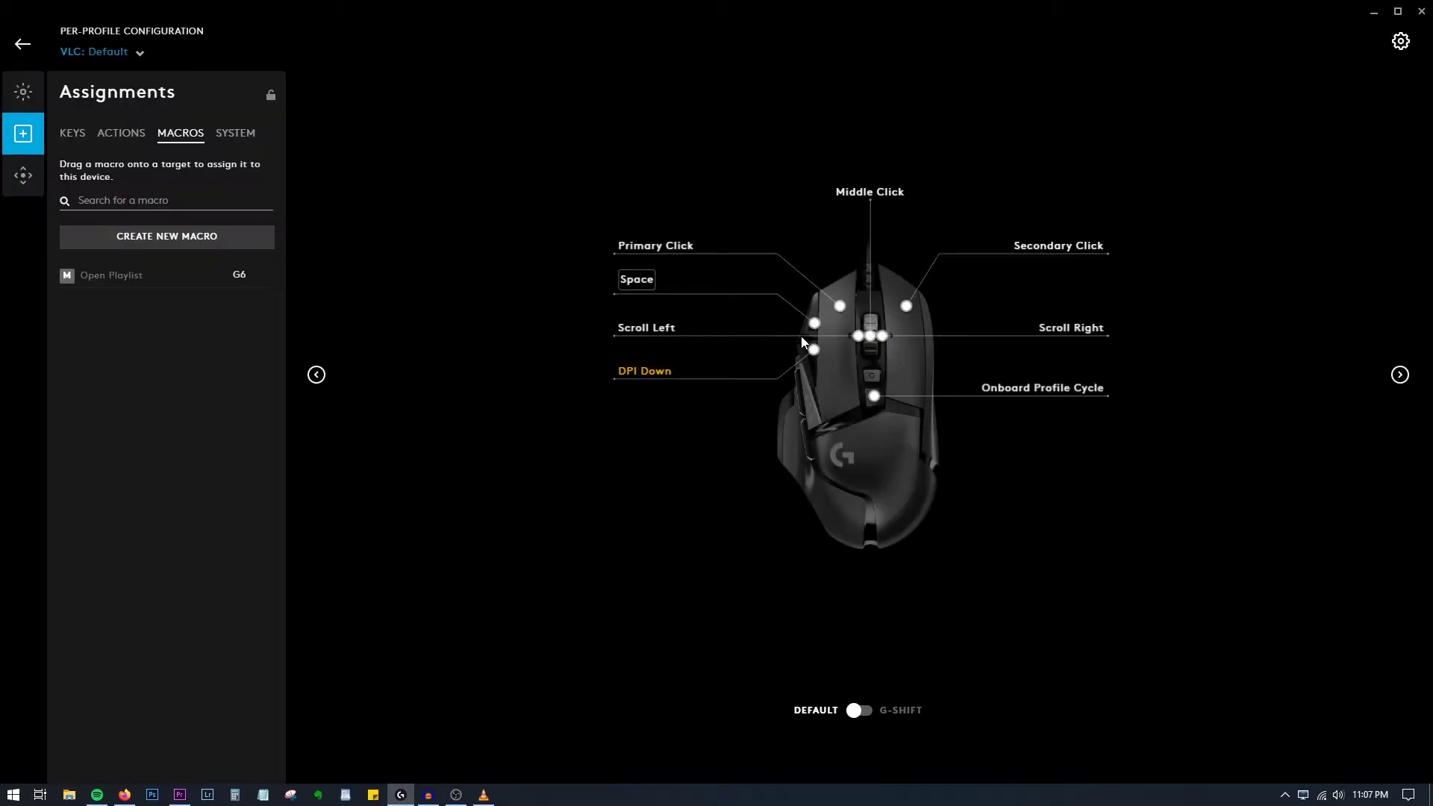
mouse_move(192, 496)
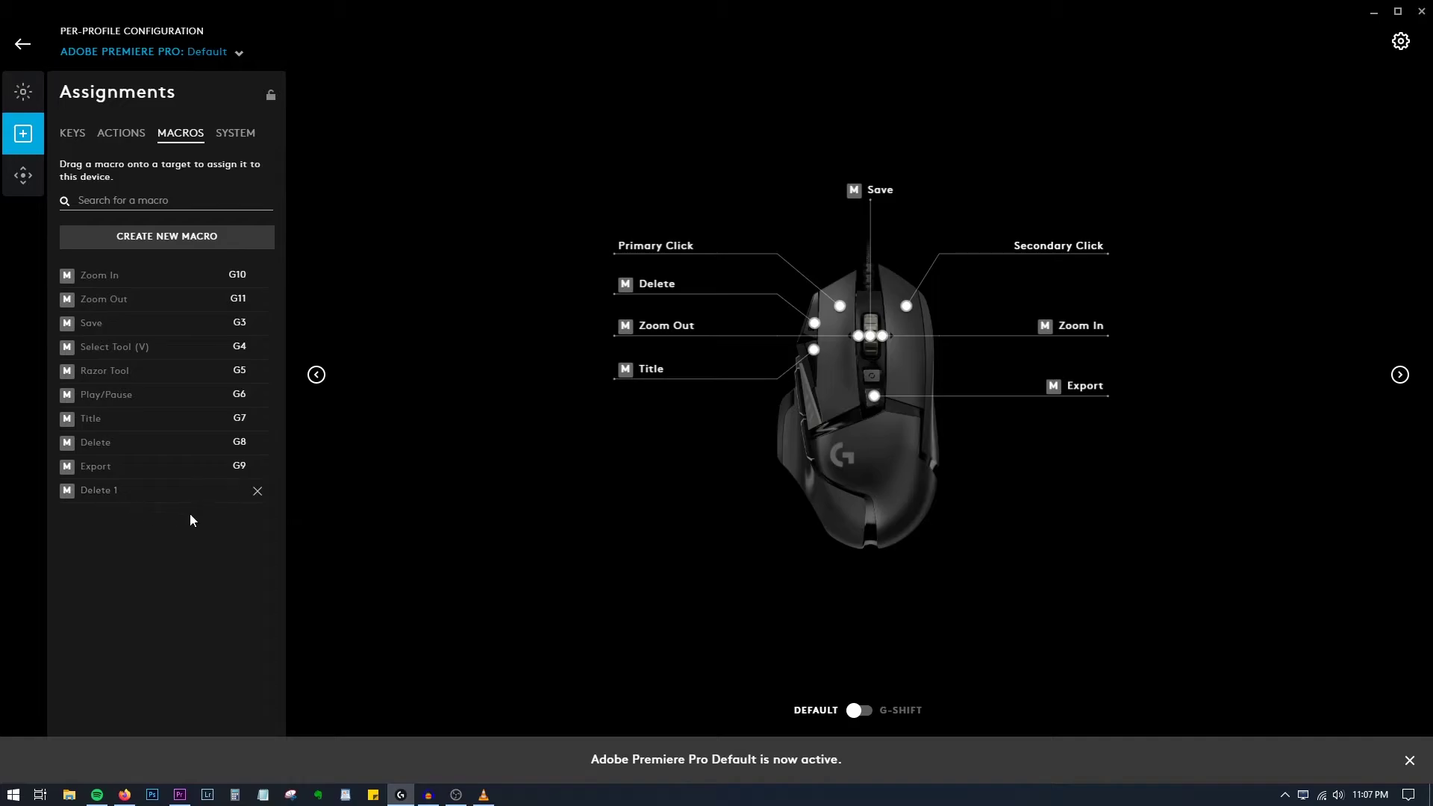
click(258, 492)
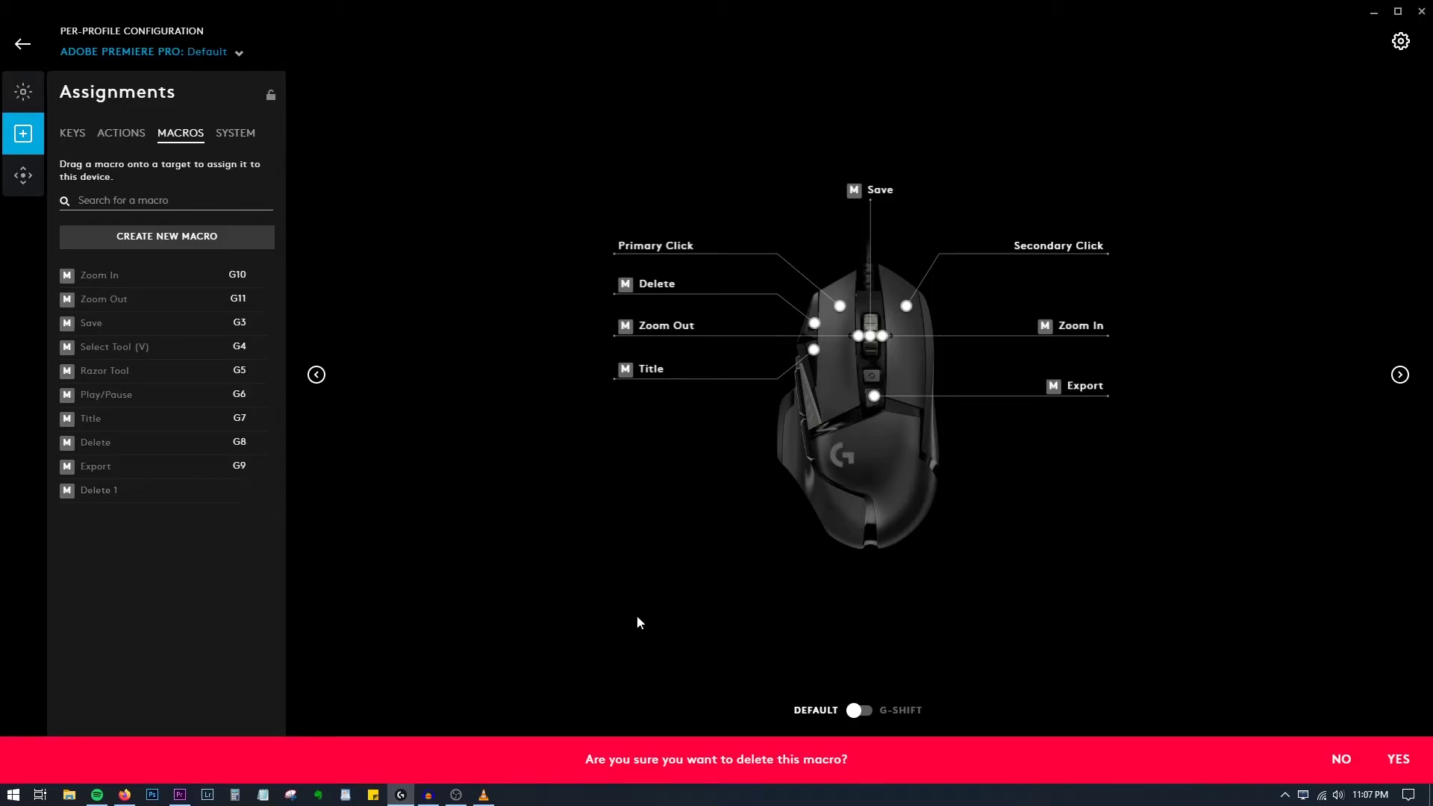
click(1398, 760)
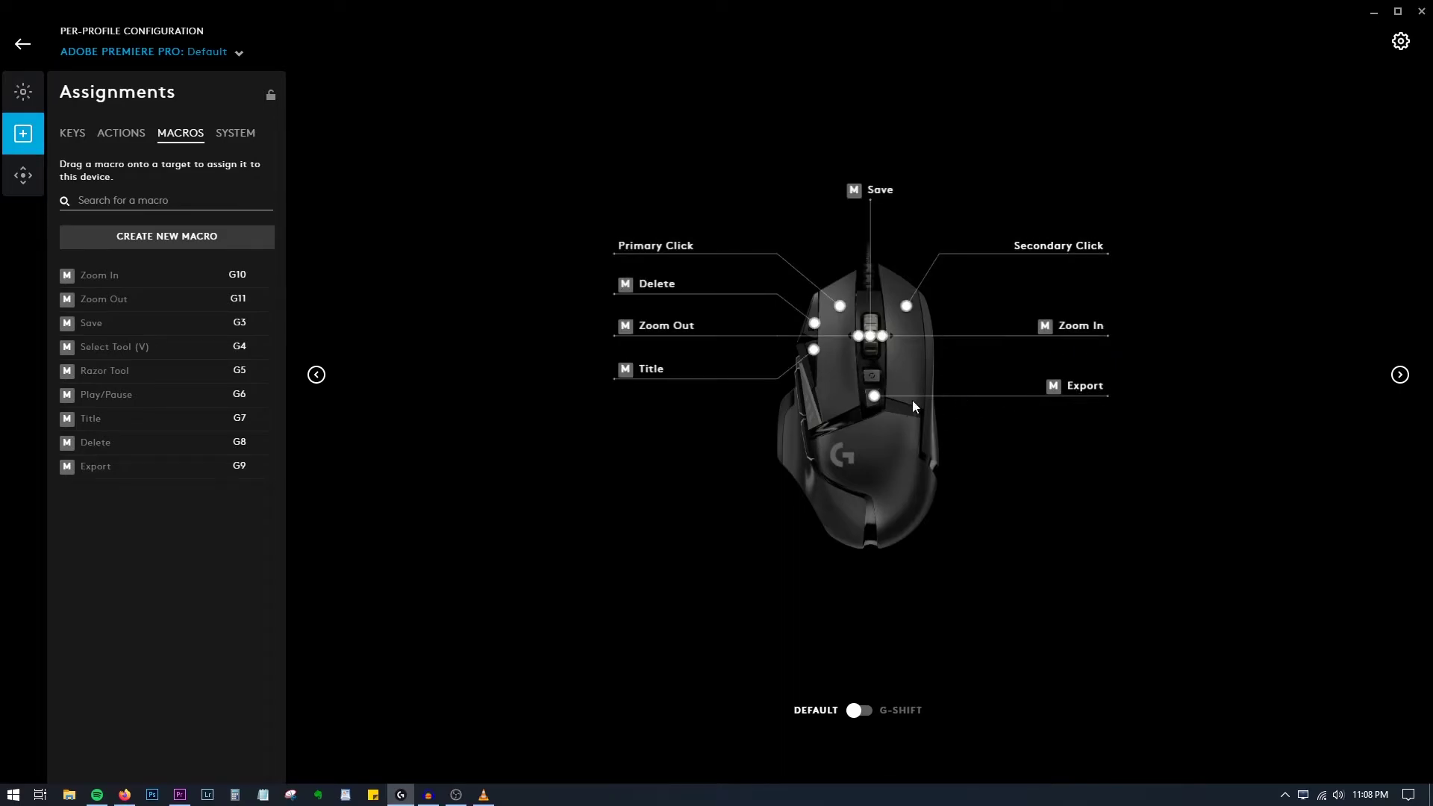
click(313, 378)
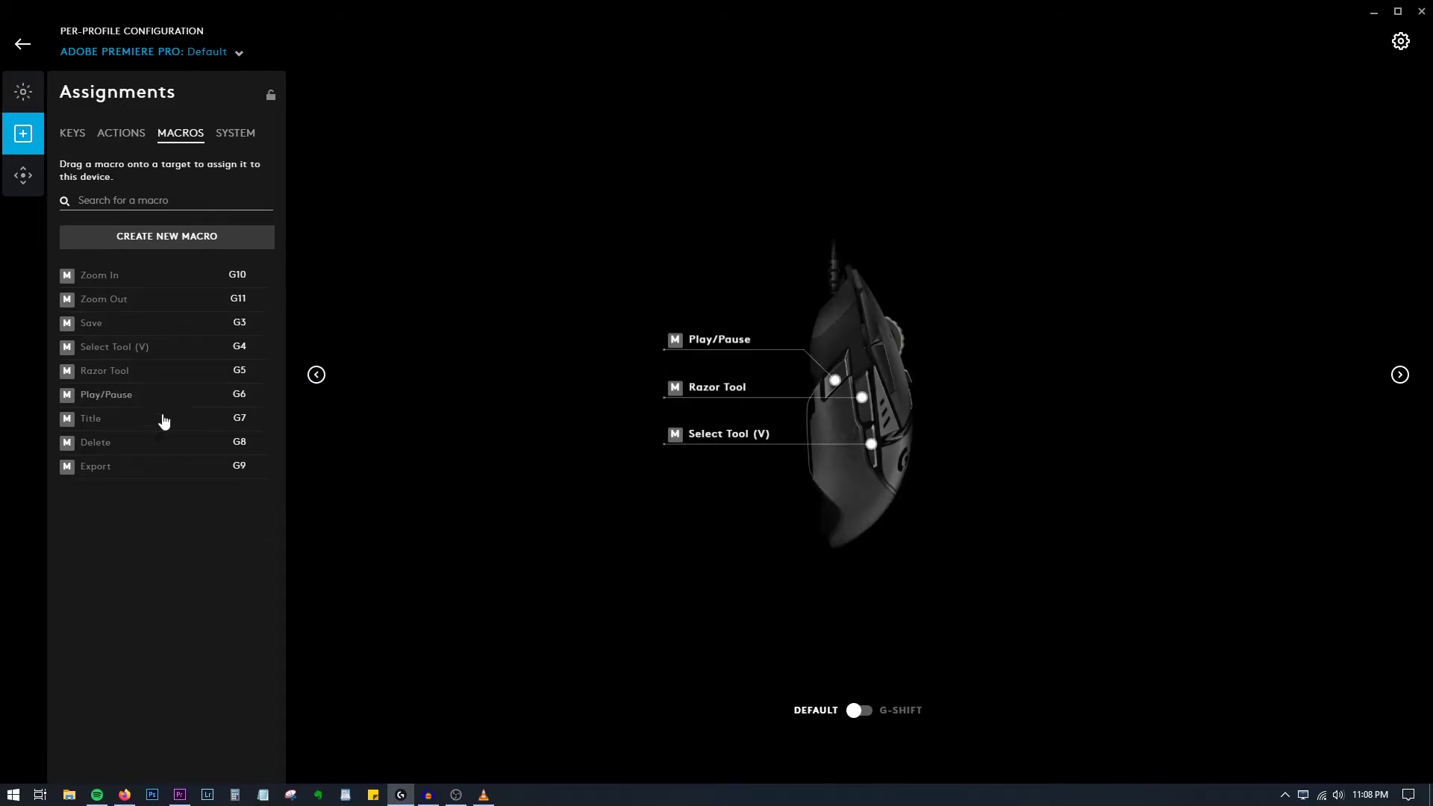
Step: Bring the Premiere Pro project forward and zoom the timeline in and out with = and -
click(180, 795)
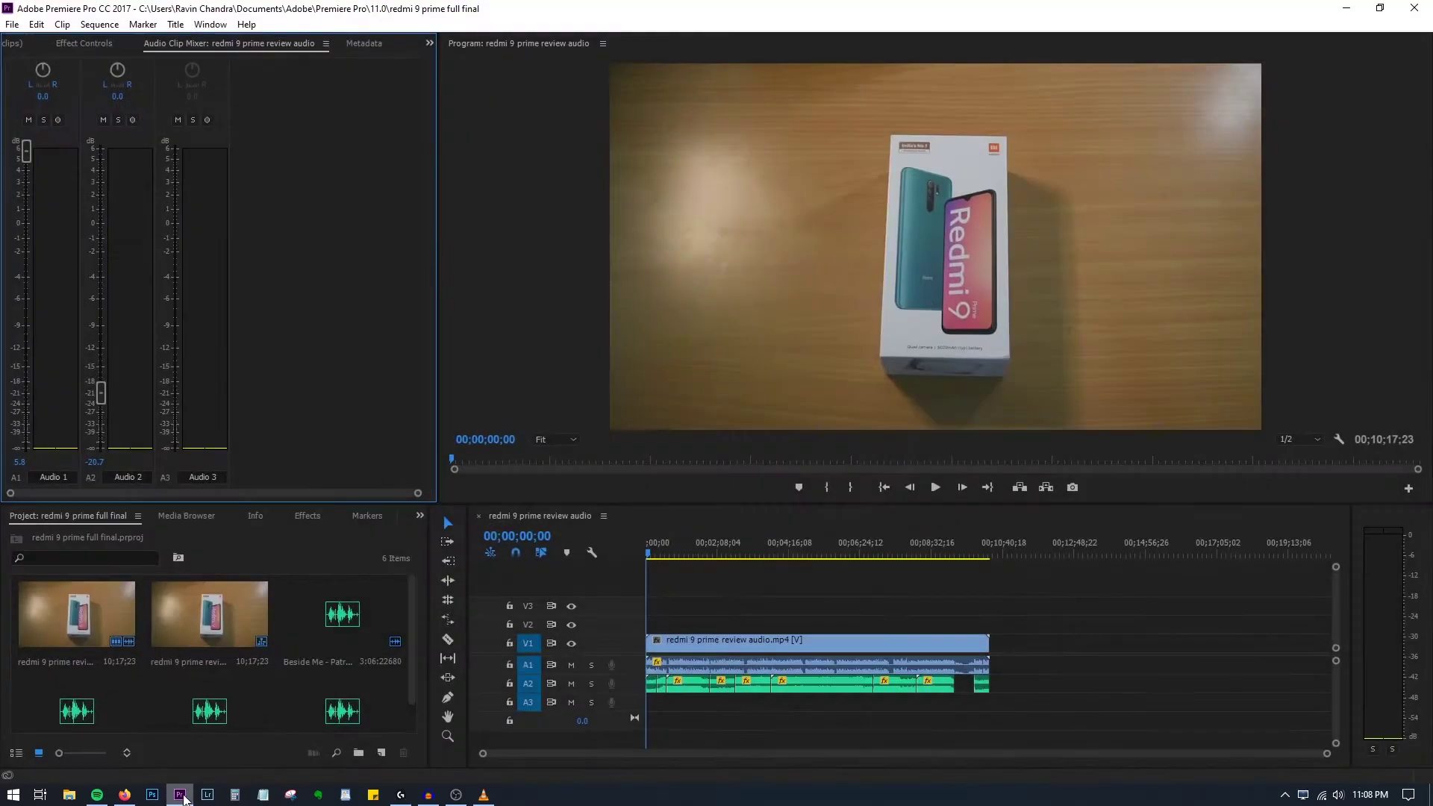
key(=)
key(=)
key(=)
key(=)
key(=)
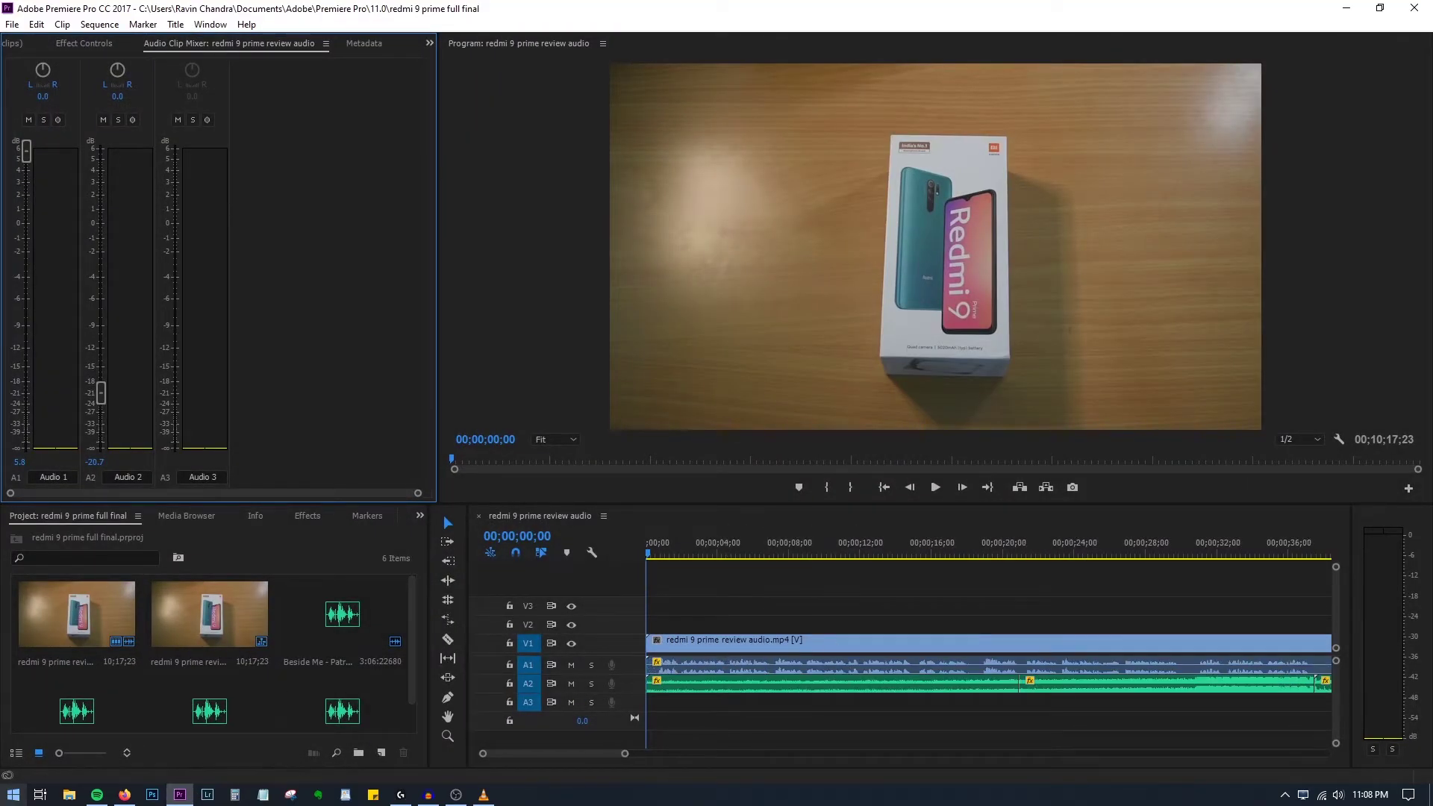
key(minus)
key(minus)
key(minus)
key(minus)
key(minus)
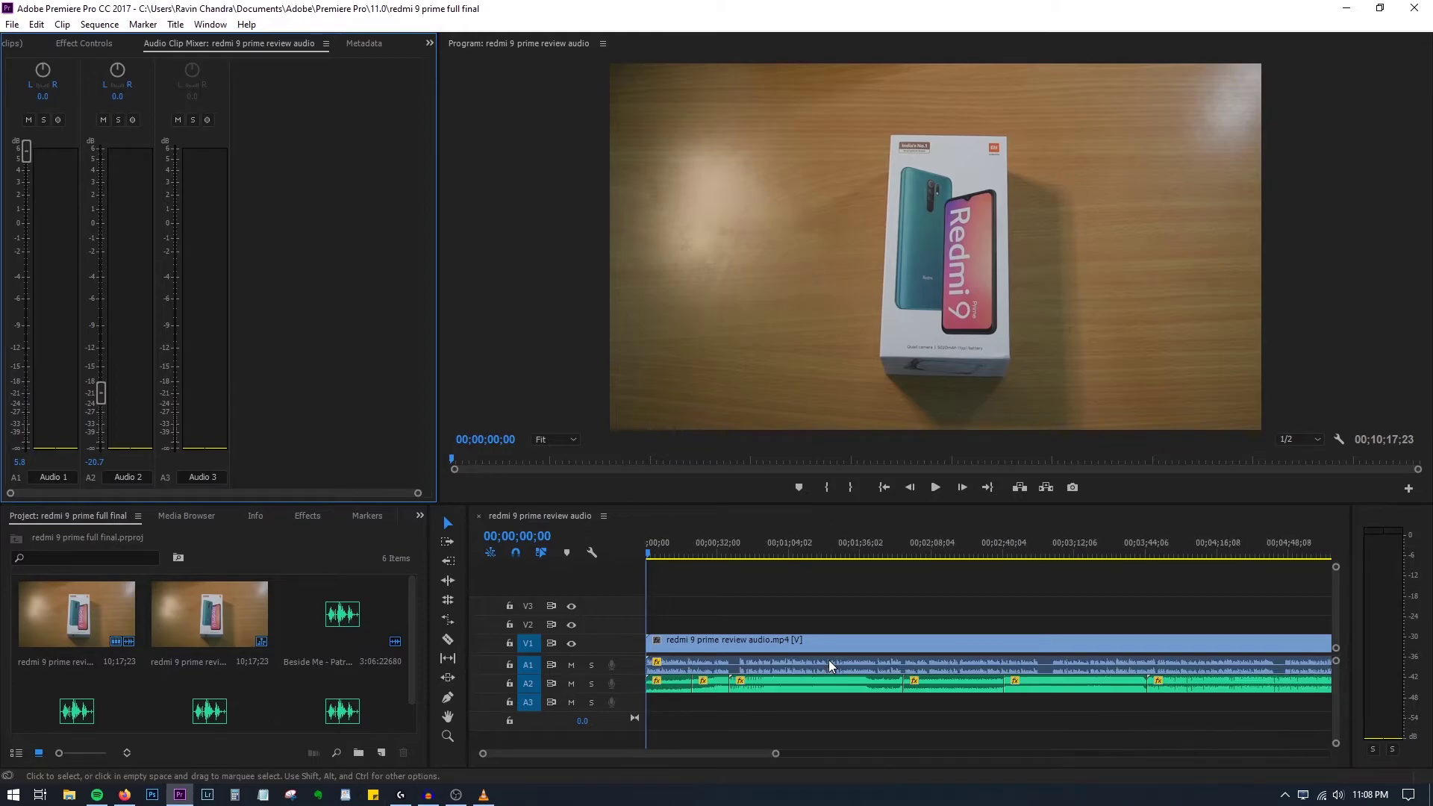
key(=)
key(=)
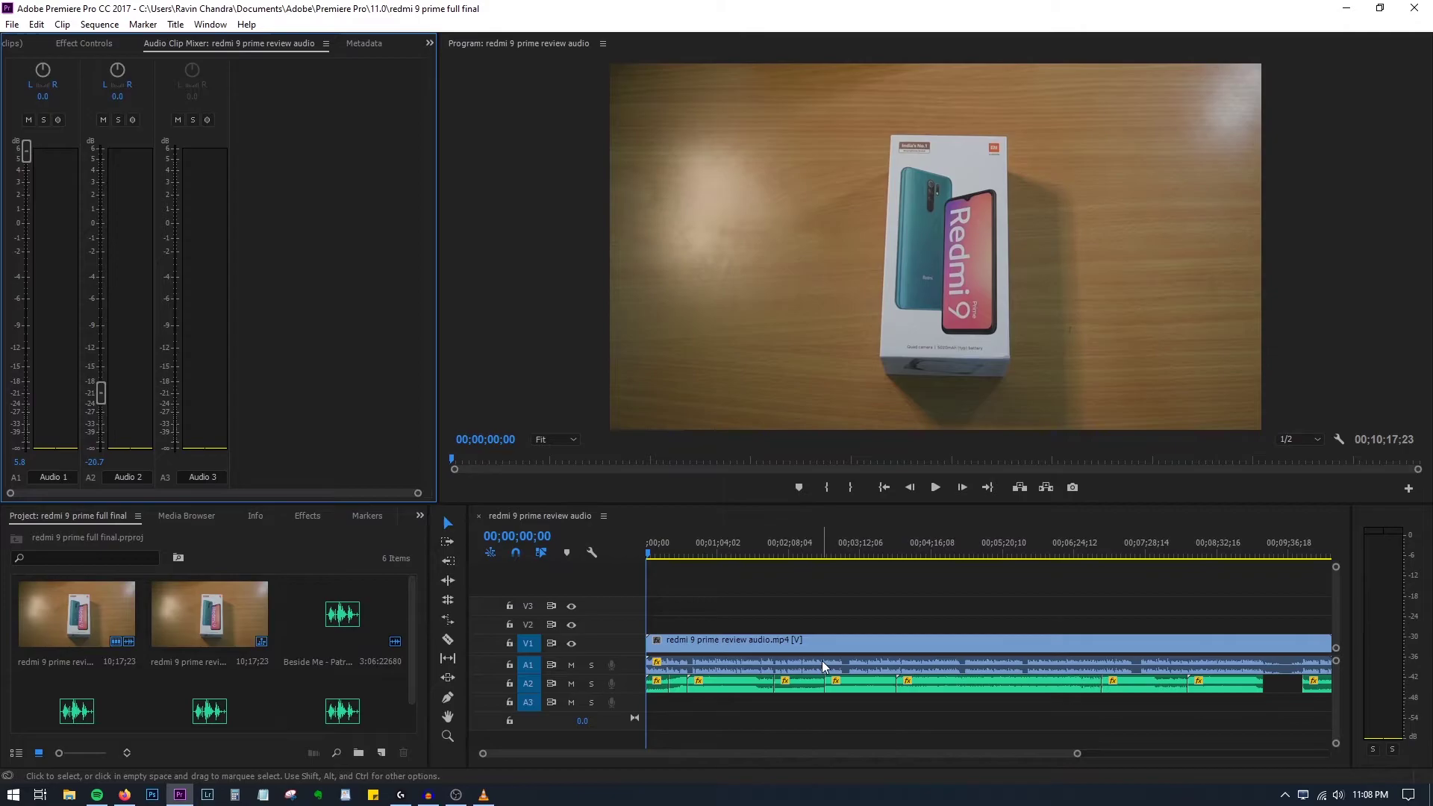
key(=)
key(=)
key(=)
key(minus)
key(minus)
key(minus)
key(minus)
key(minus)
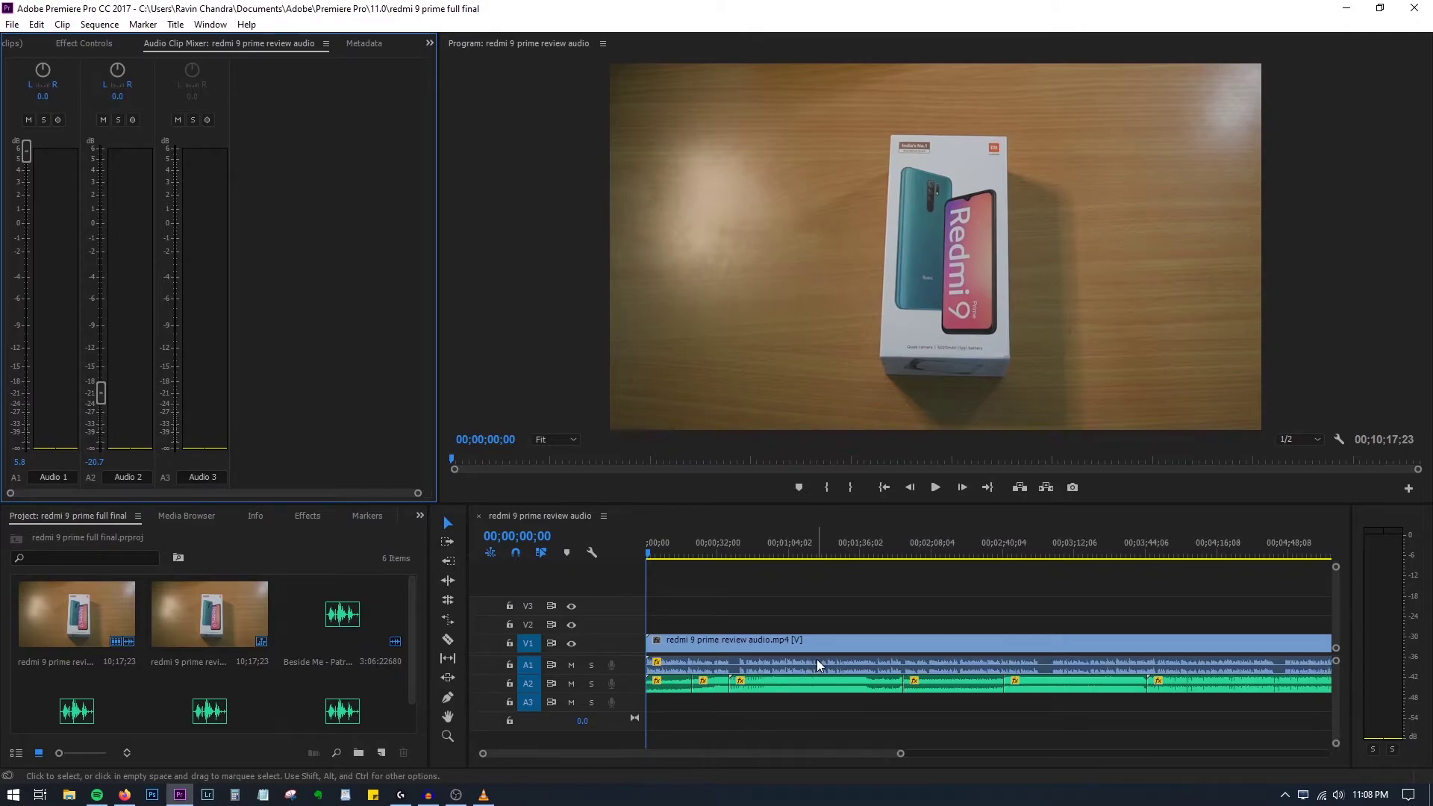
key(=)
key(minus)
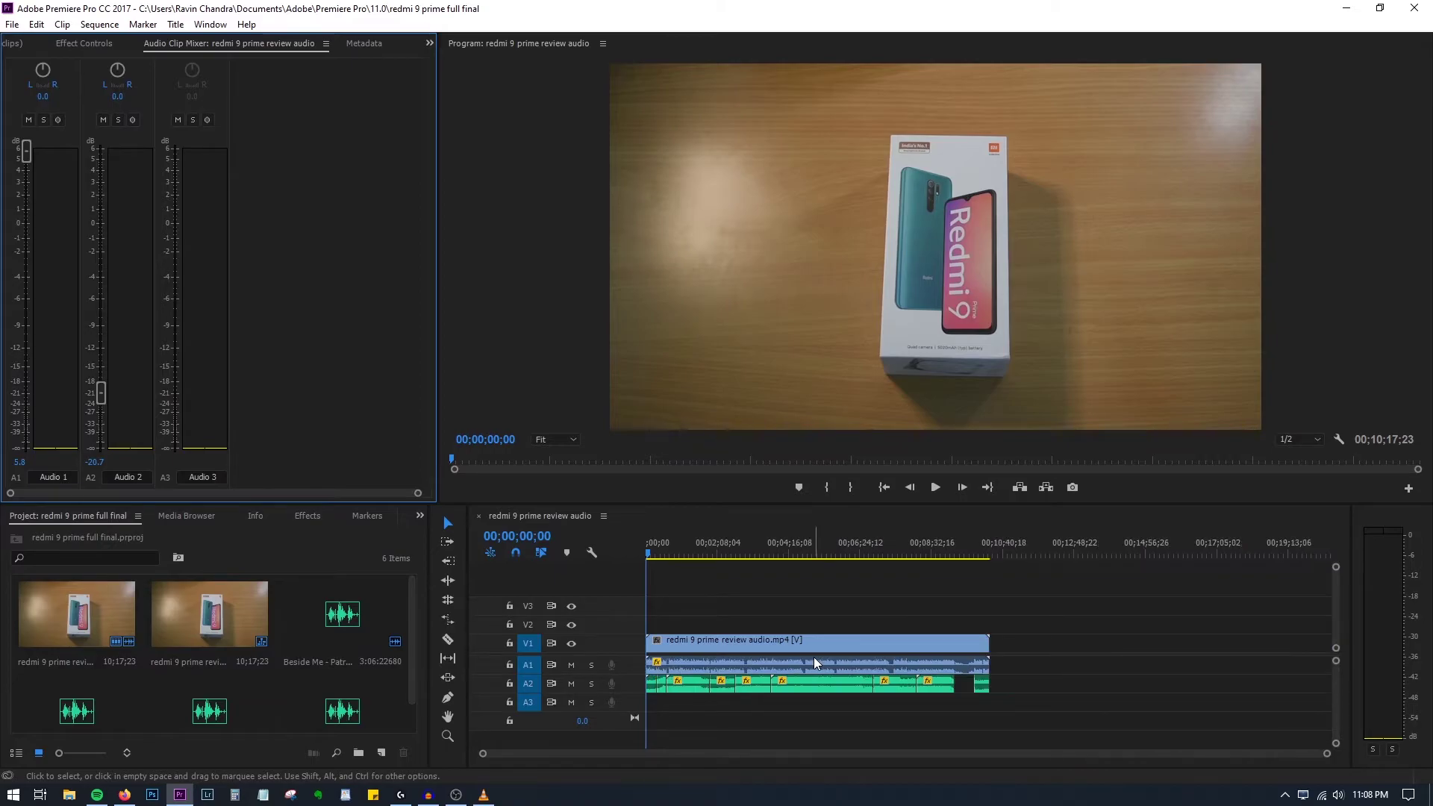
key(=)
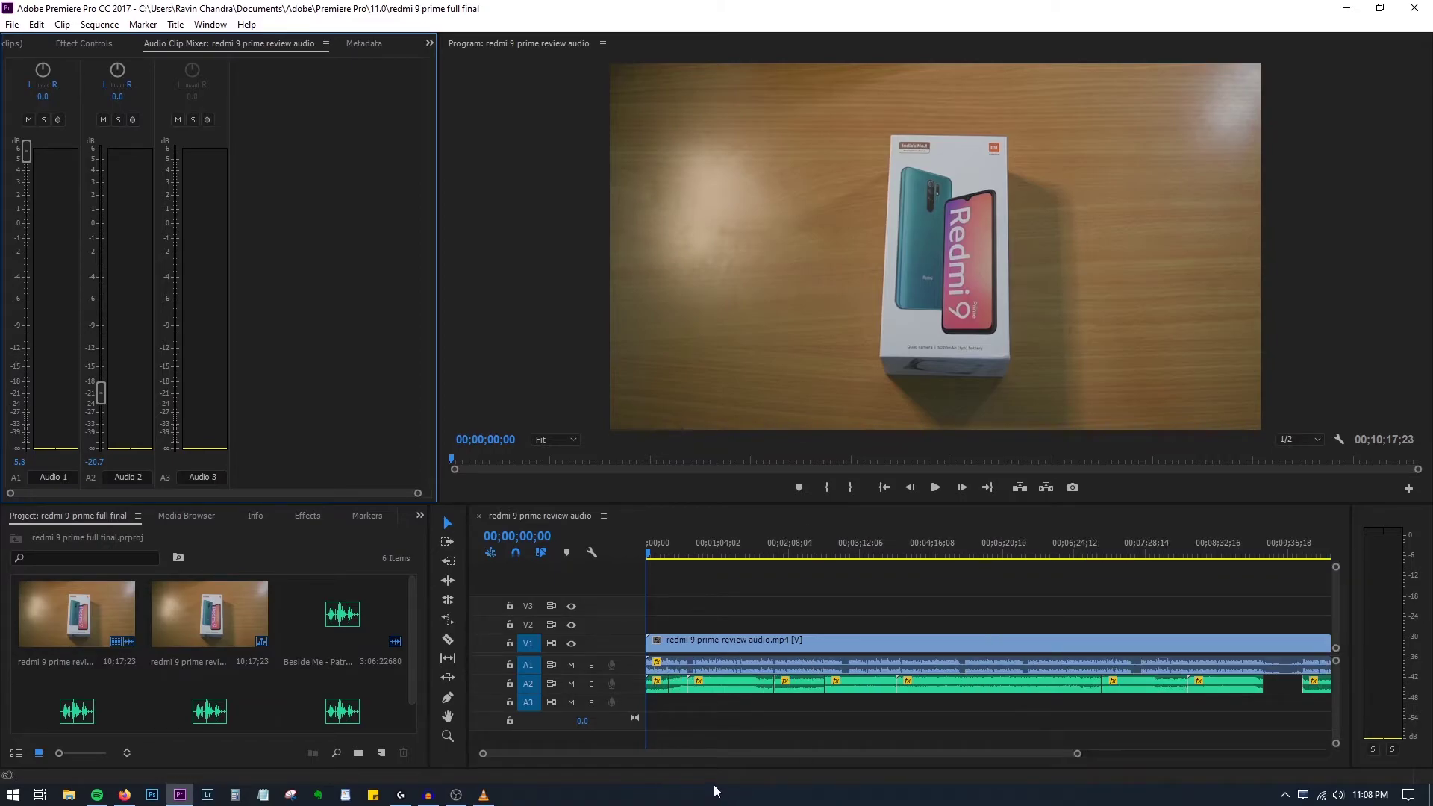
Step: Try the Razor tool, switch back to the Selection tool, then play and stop the sequence
key(c)
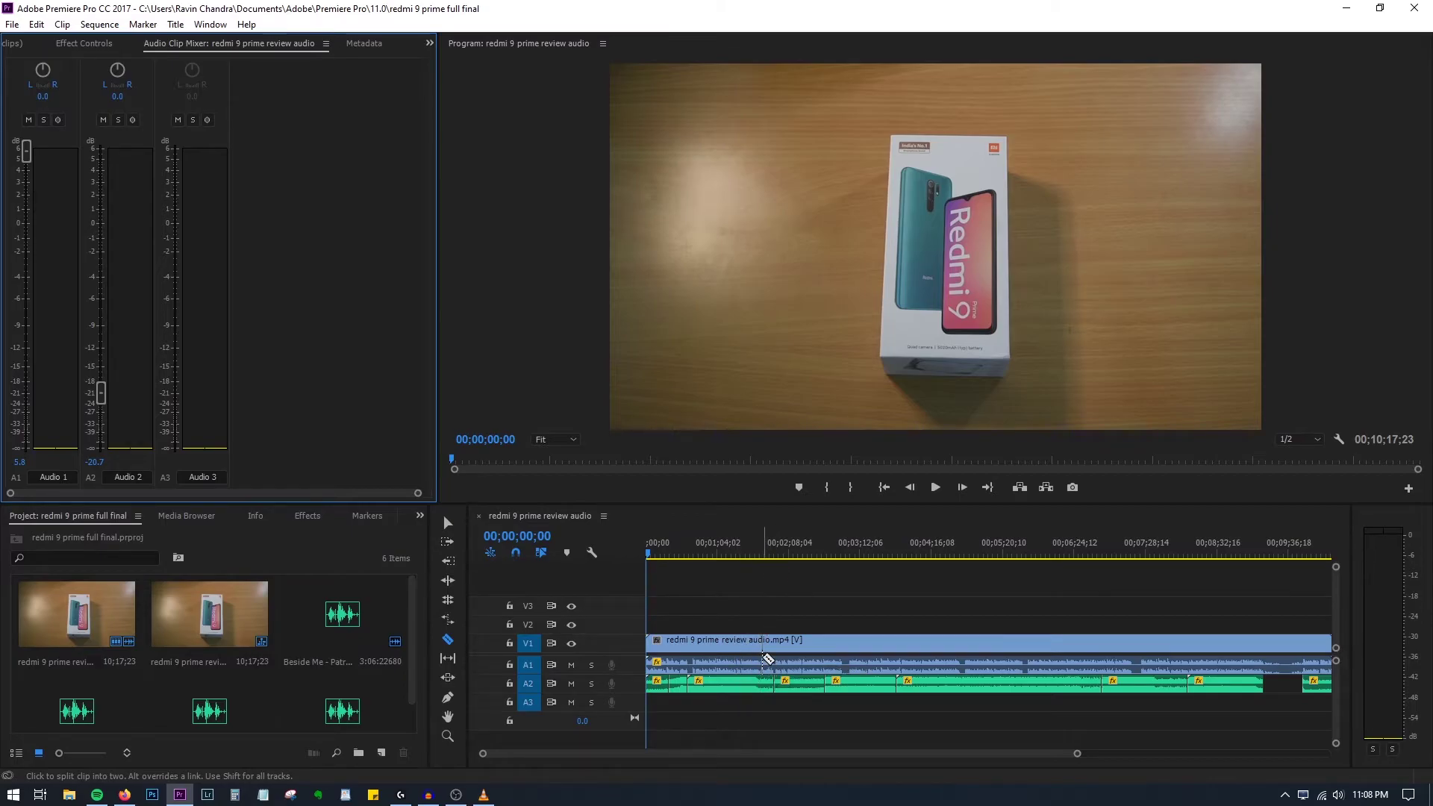
key(v)
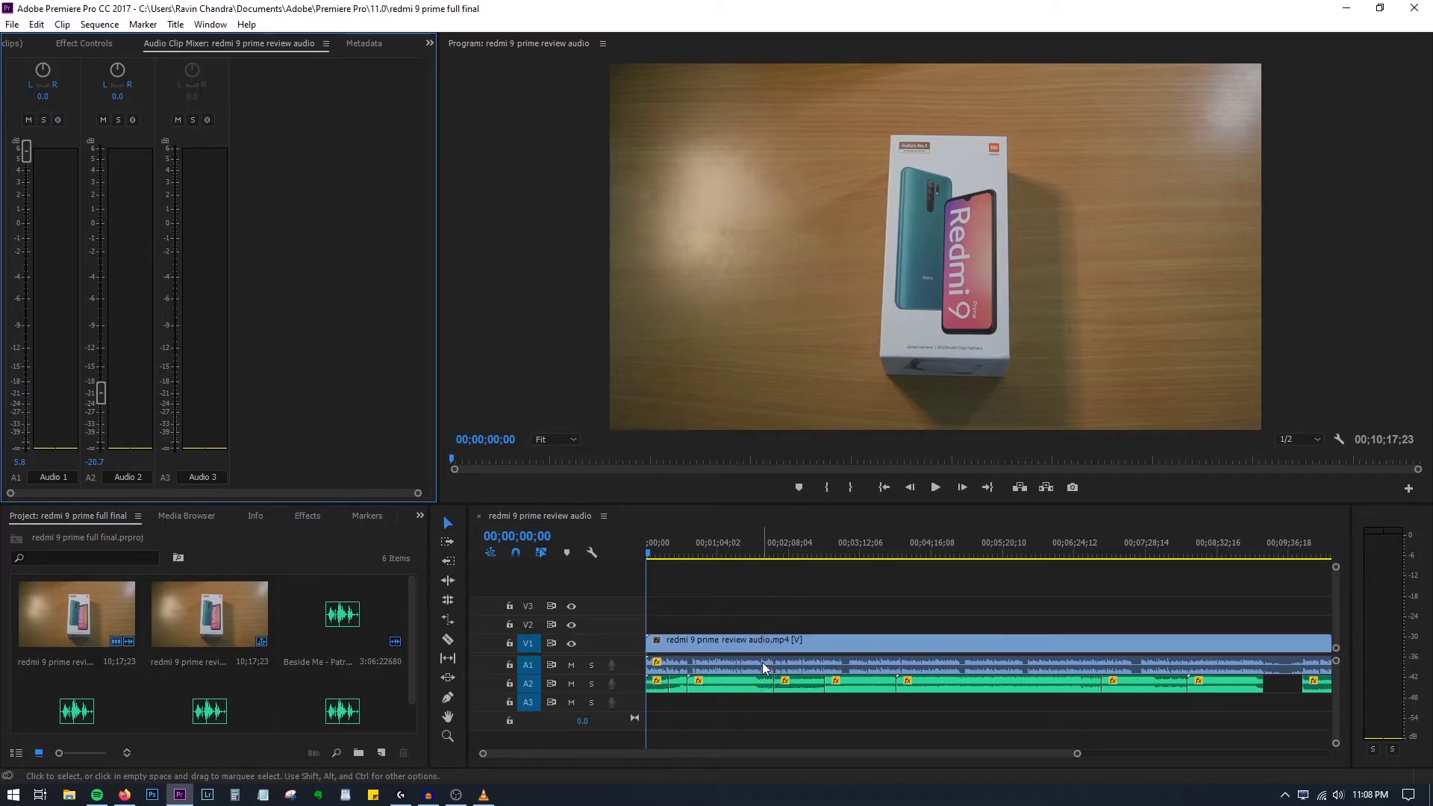
key(space)
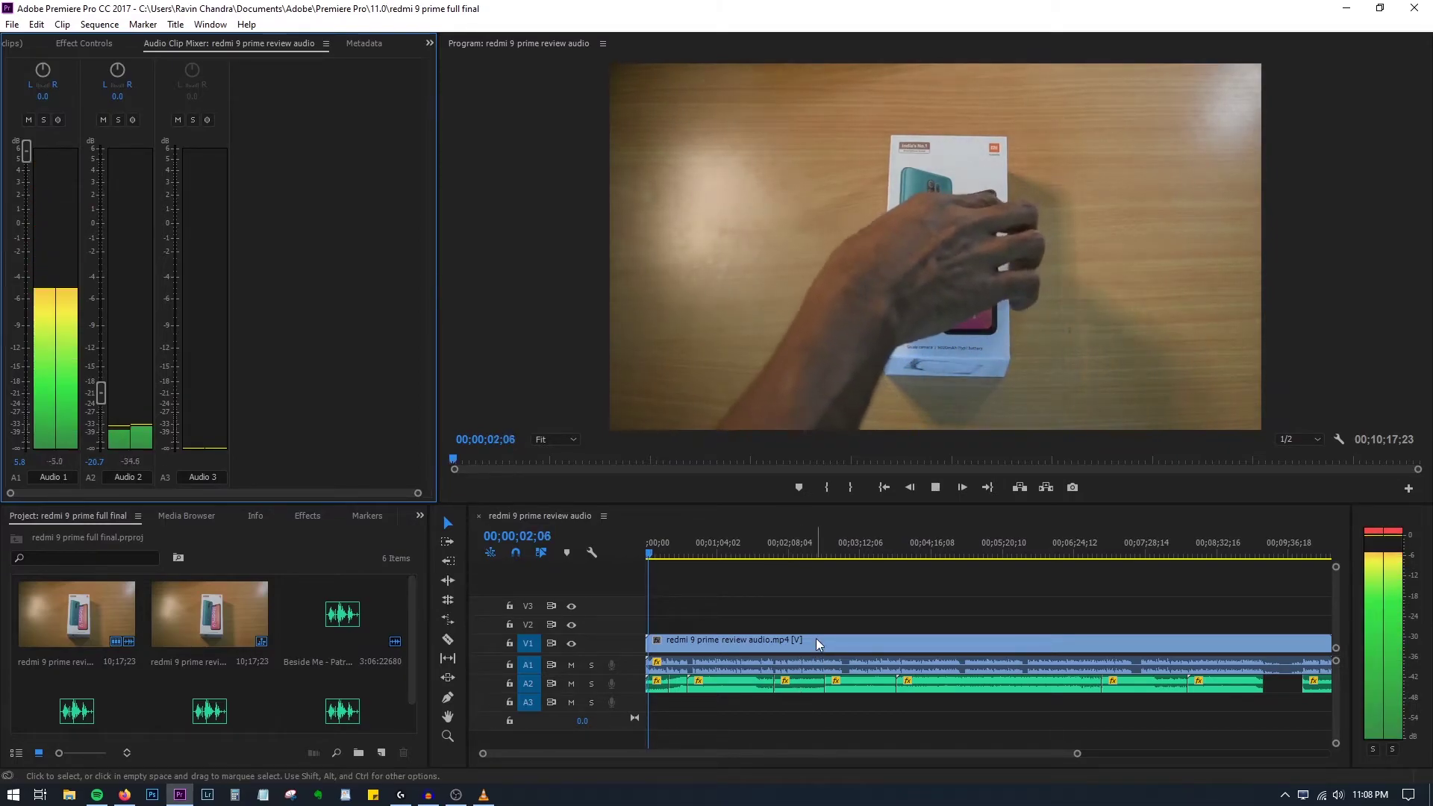
key(space)
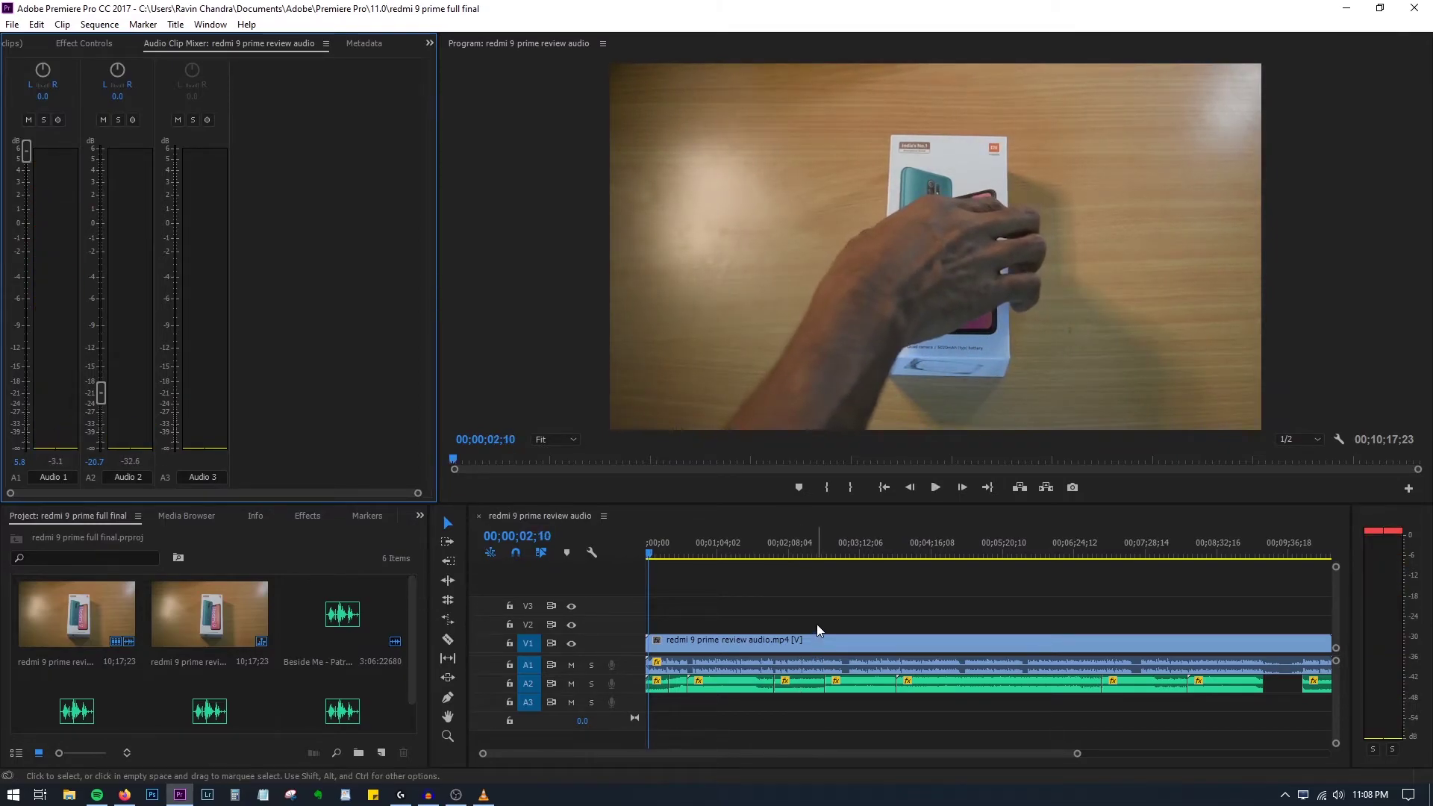
Step: Open the sequence's Export Settings with Ctrl+M and close them without exporting
click(781, 600)
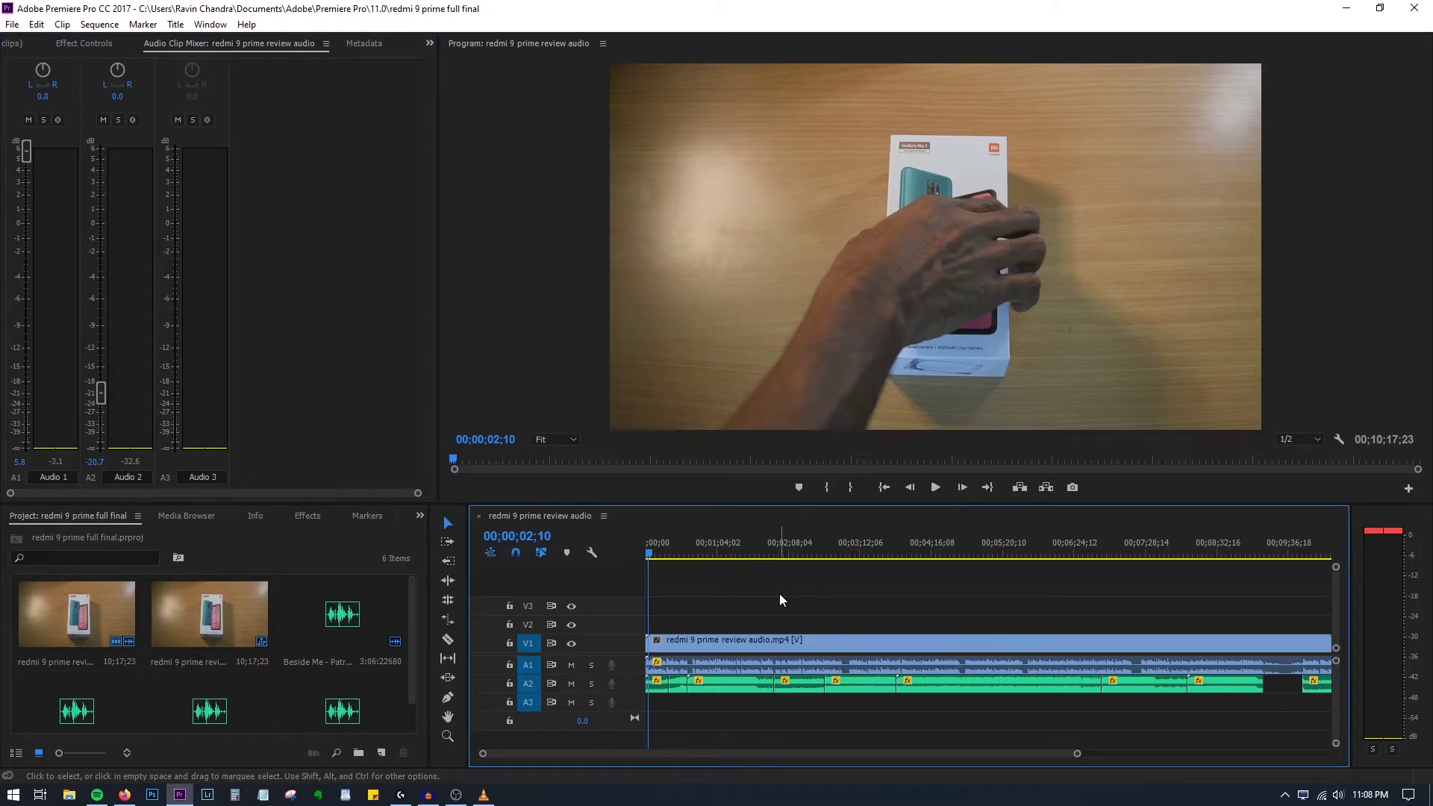
key(ctrl+m)
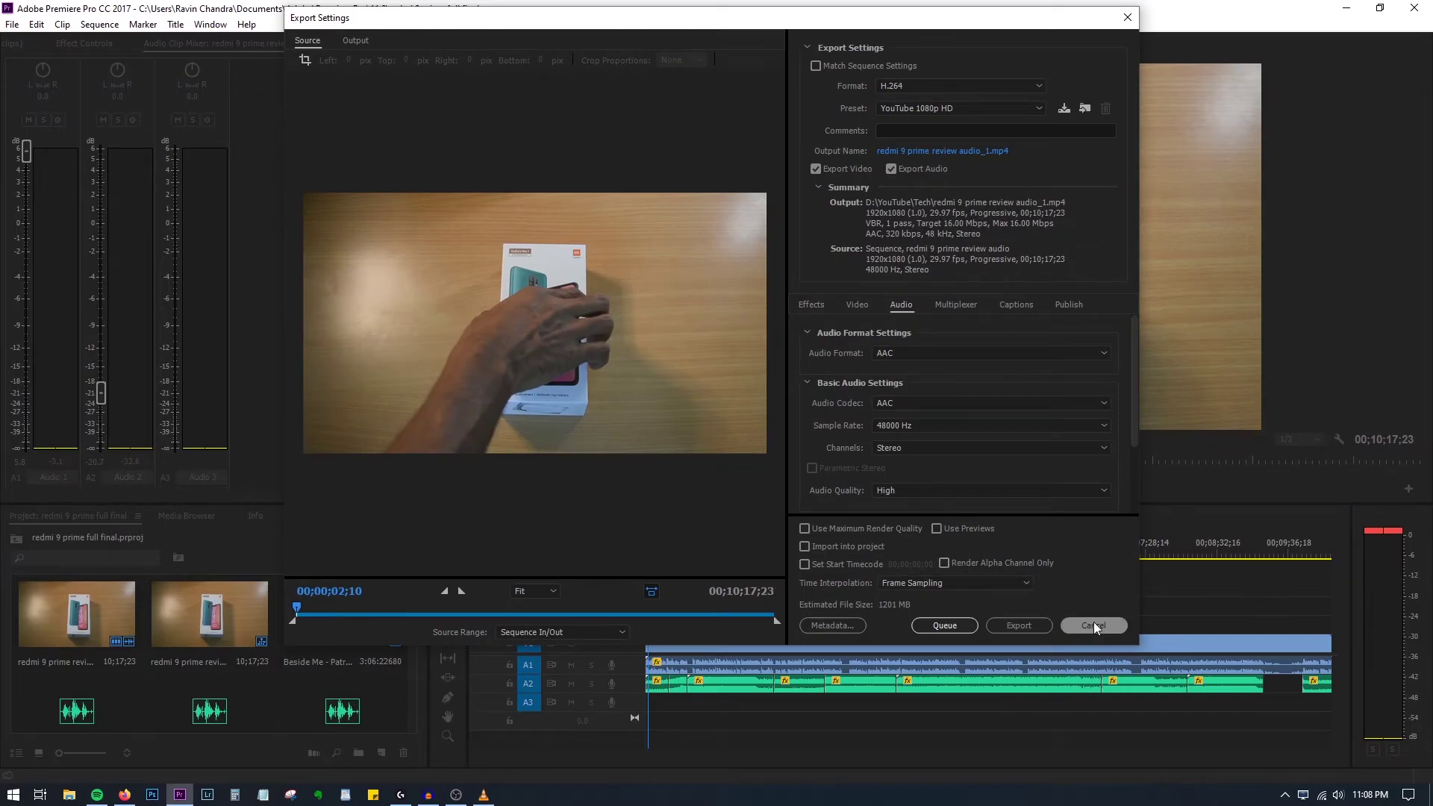
click(1095, 626)
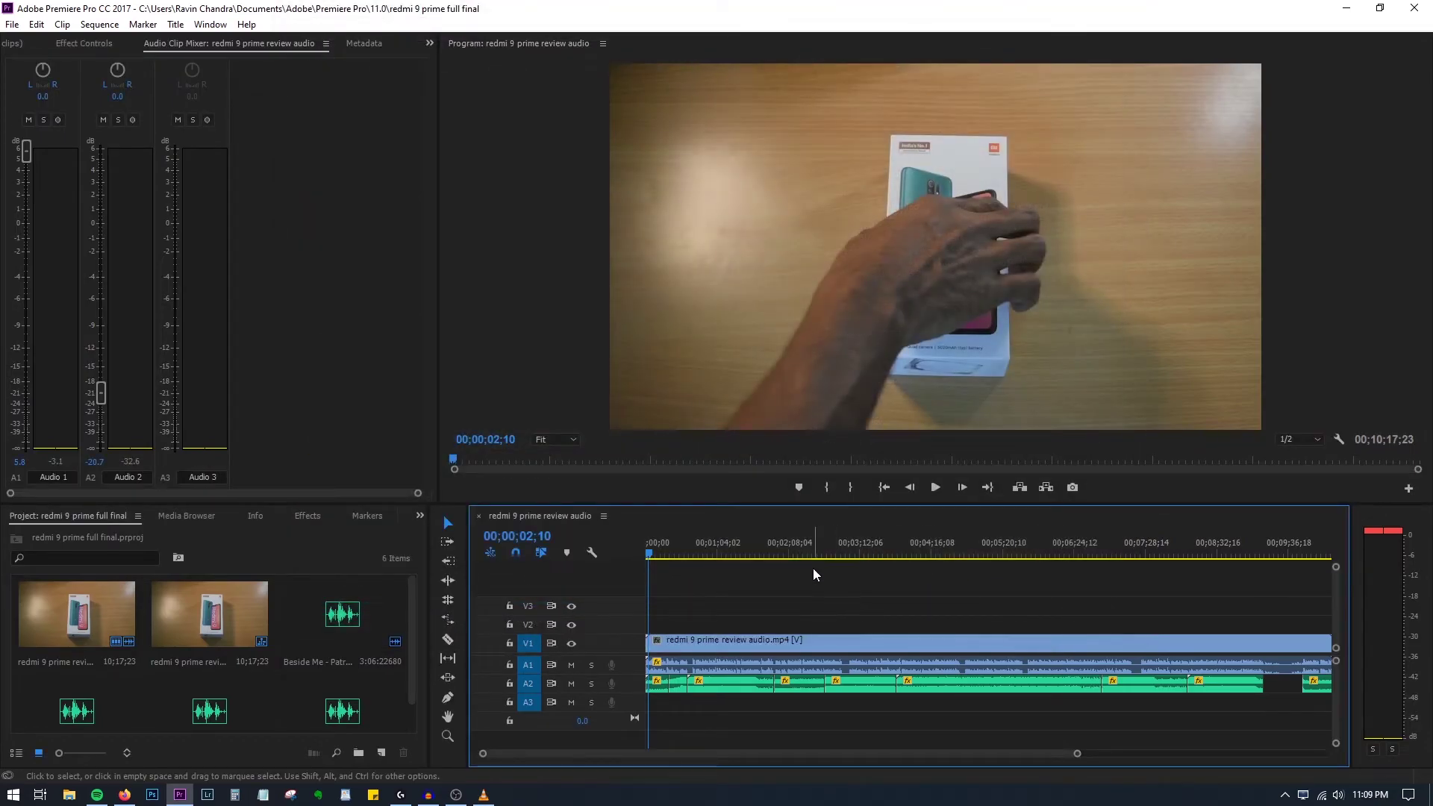
Step: Save the project with Ctrl+S, then open and cancel the New Title dialog
key(ctrl+s)
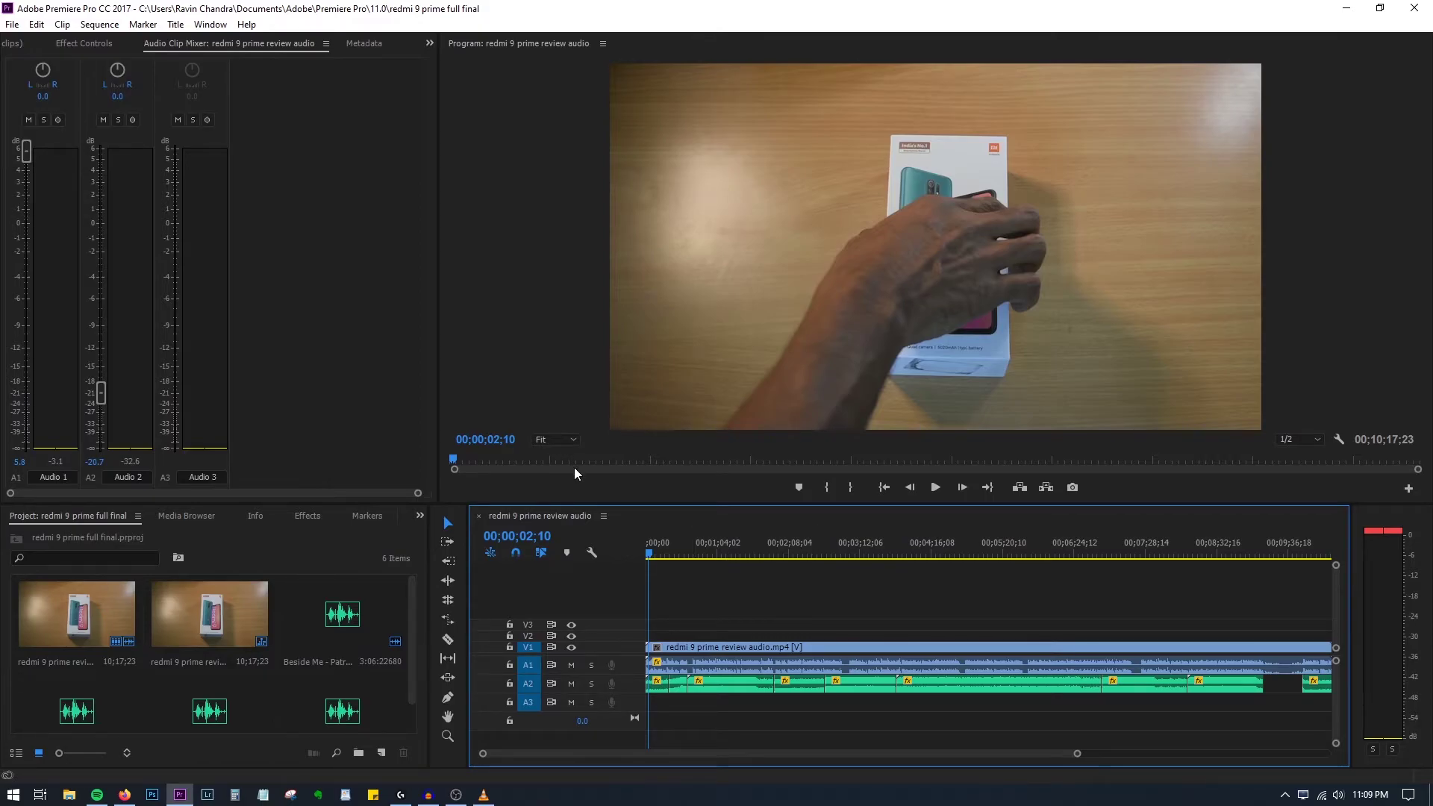
key(ctrl+t)
click(811, 467)
Step: Return to G HUB and rotate the mouse view to show the Premiere Pro macros on its top buttons
click(402, 798)
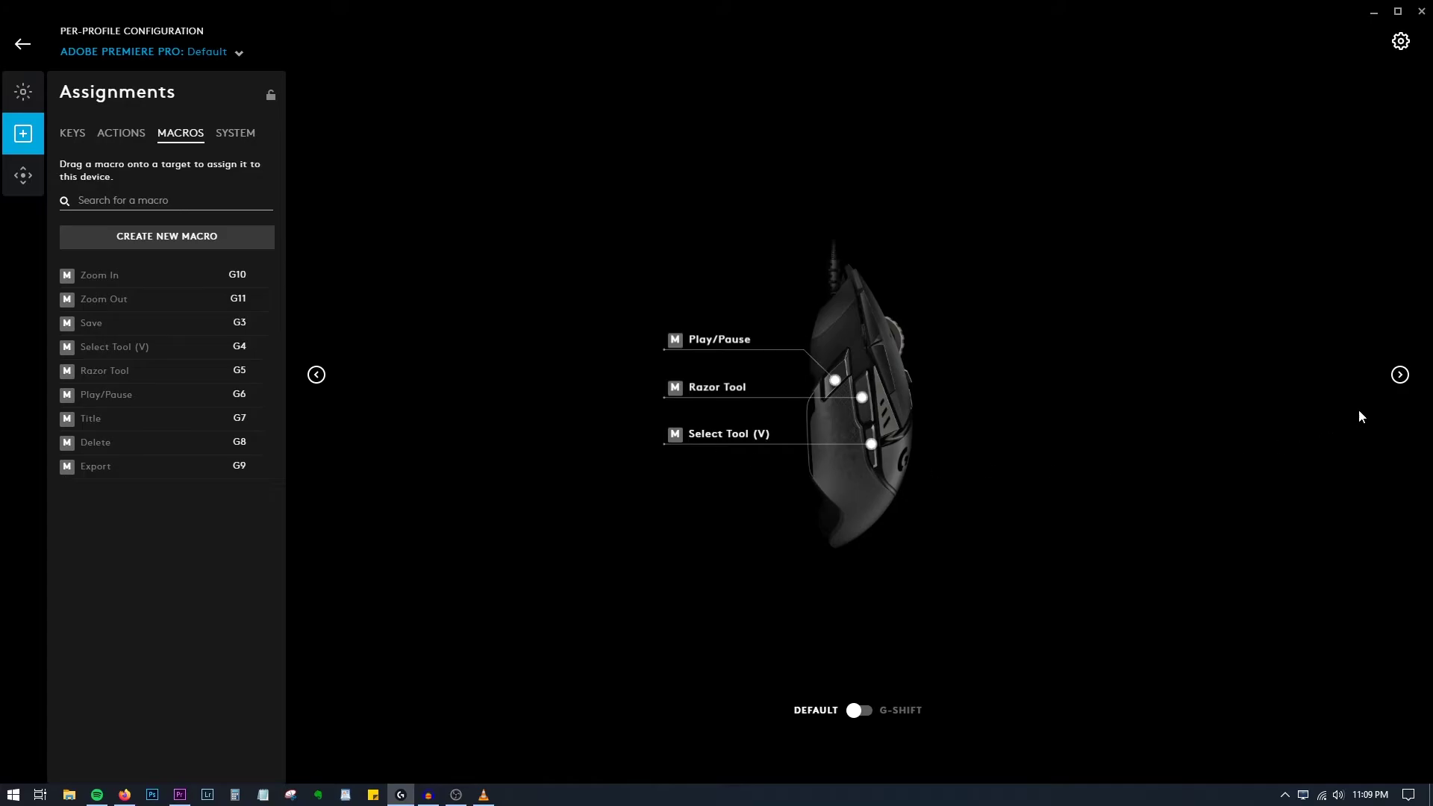
click(1401, 375)
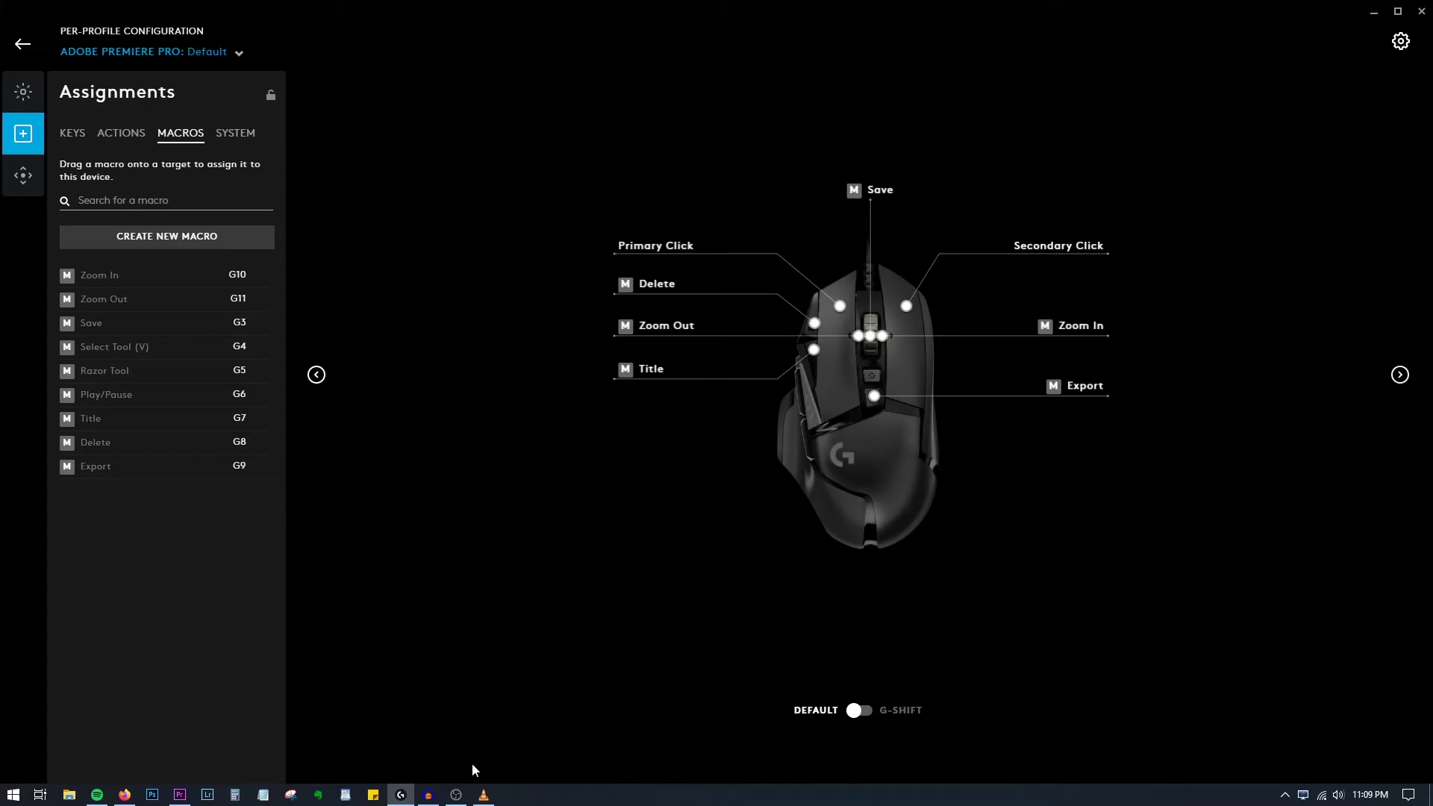
mouse_move(481, 793)
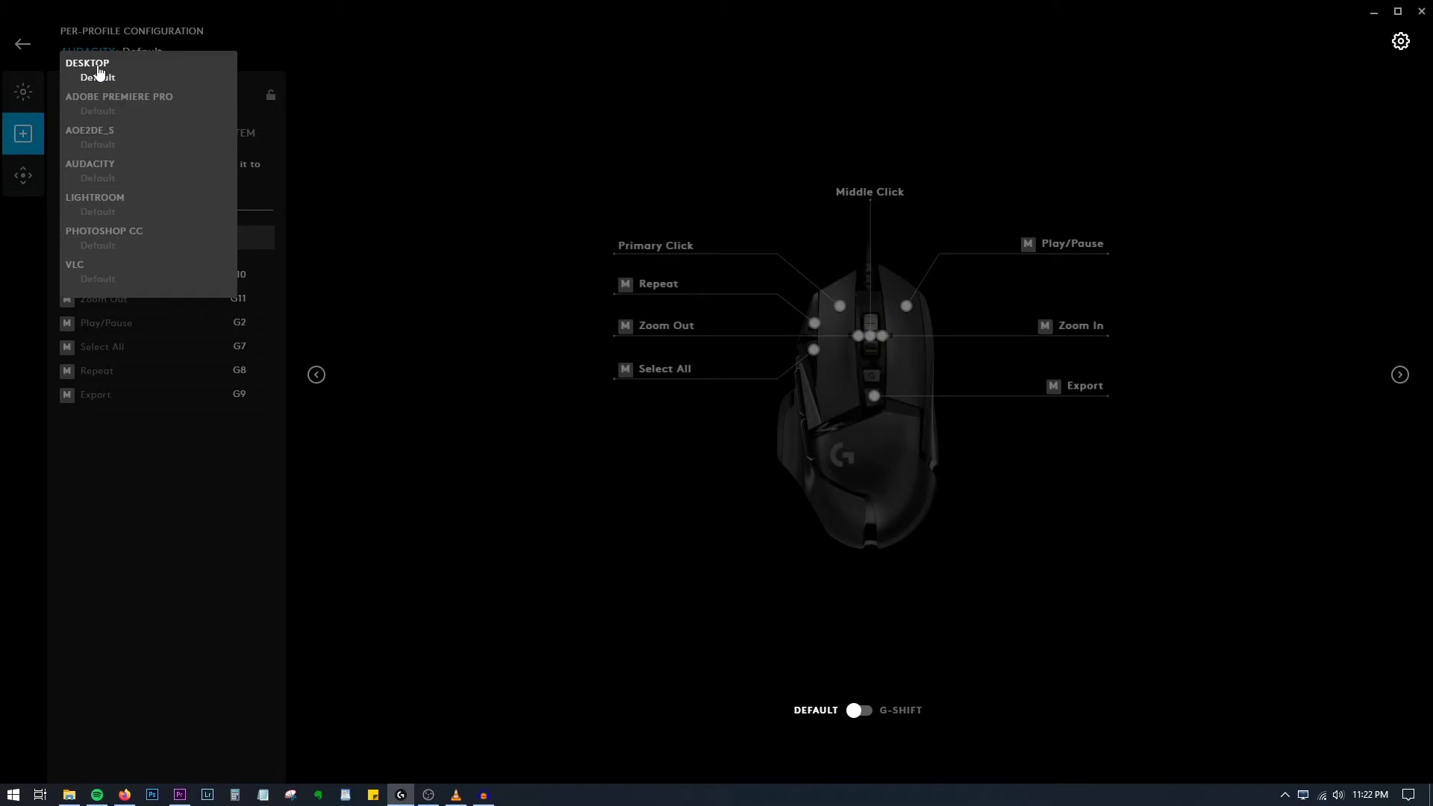
Step: Pick the Desktop profile and delete its edit play macro, confirming with YES
click(99, 71)
click(258, 299)
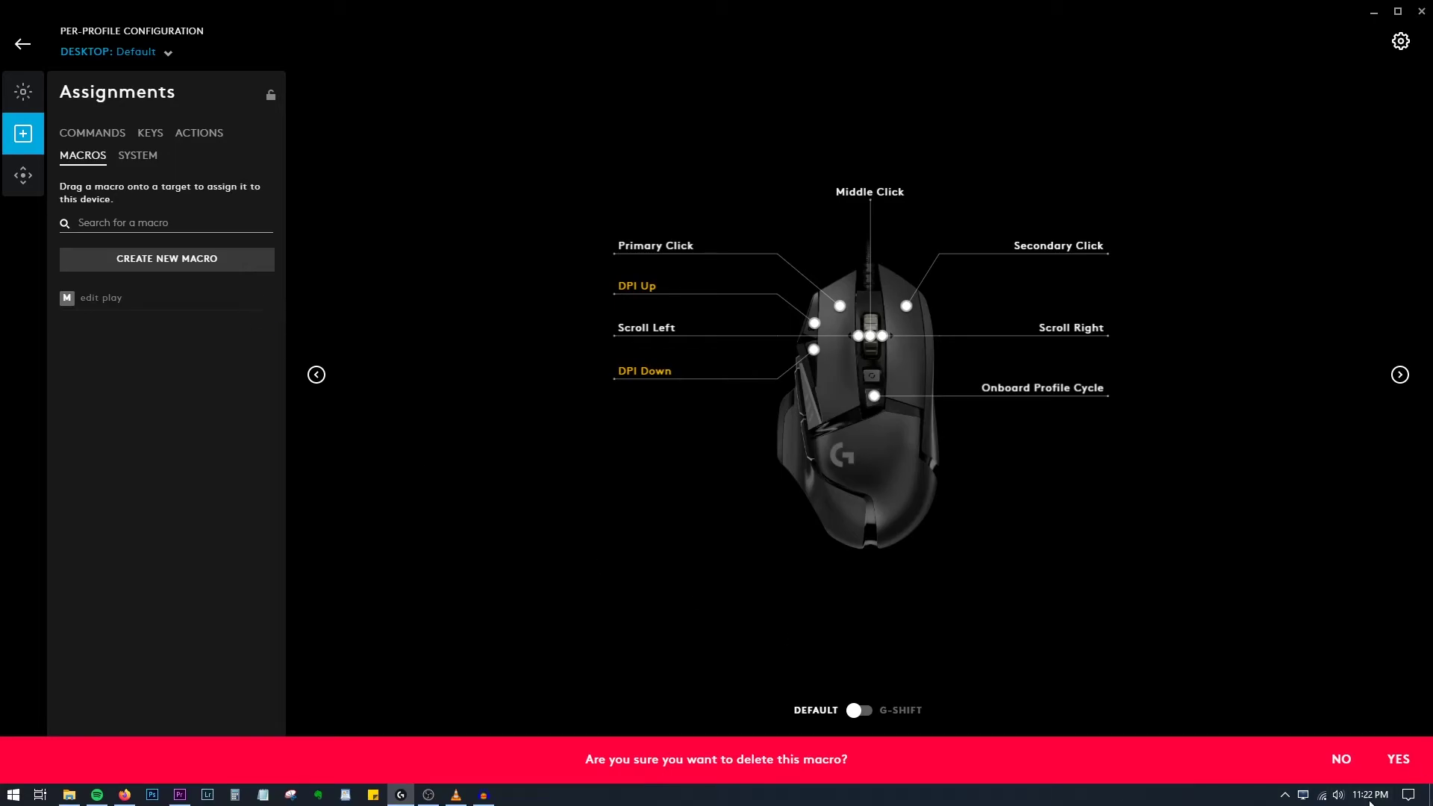
click(1399, 760)
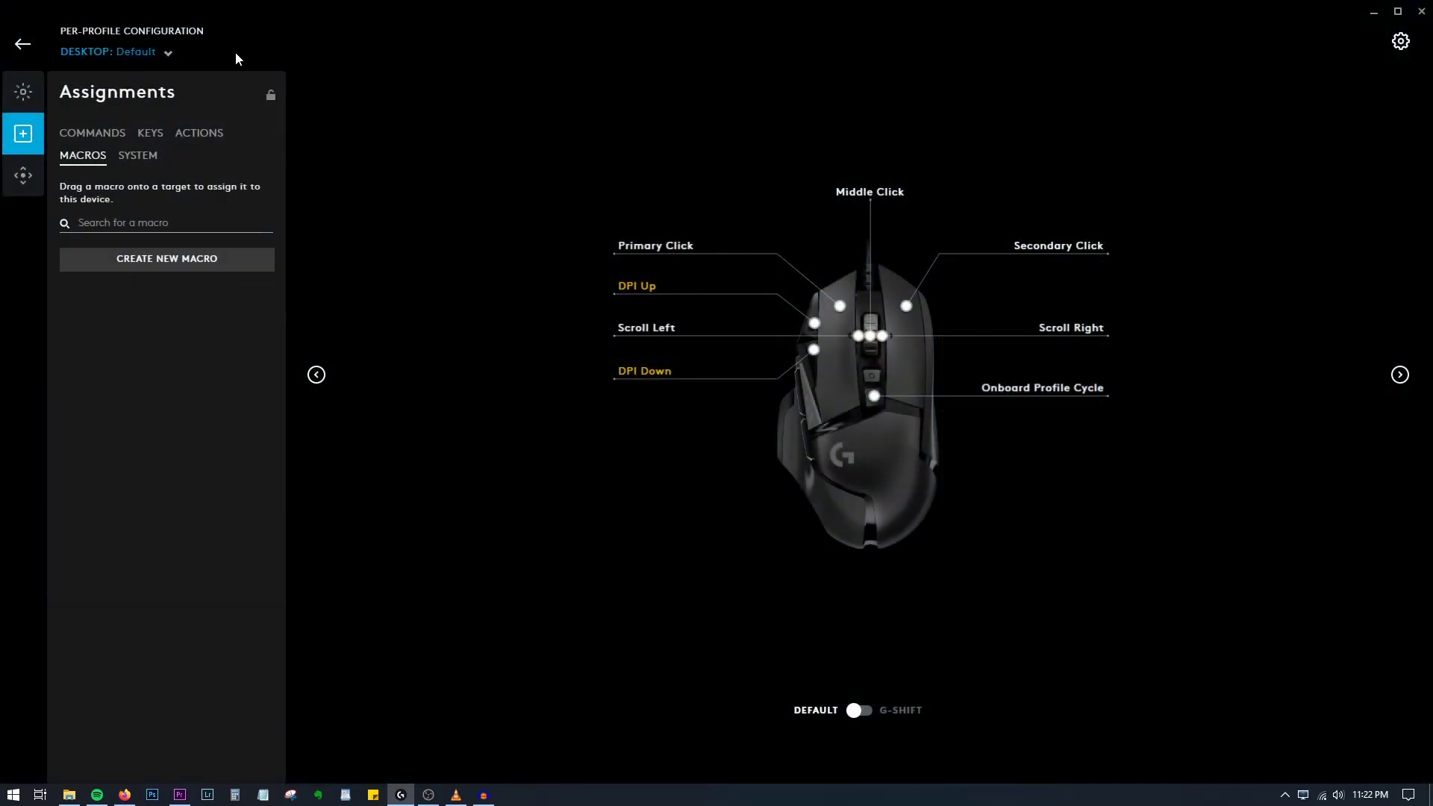
Step: Hide all windows with Win+D to reveal the bare Windows desktop and taskbar
key(super+d)
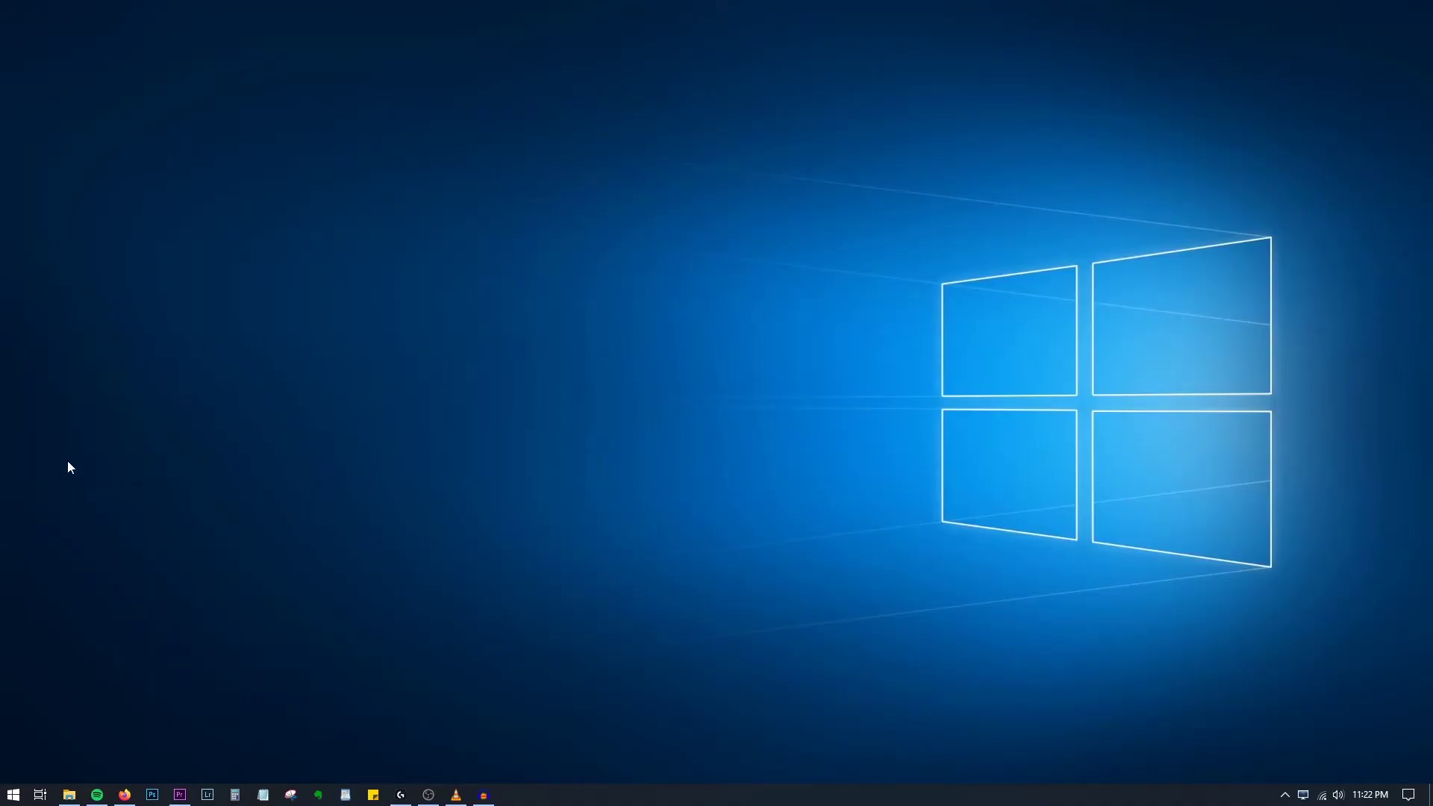
mouse_move(78, 800)
Step: Create a no-repeat macro named 'File explorer' and add a Launch Application action to it
click(401, 795)
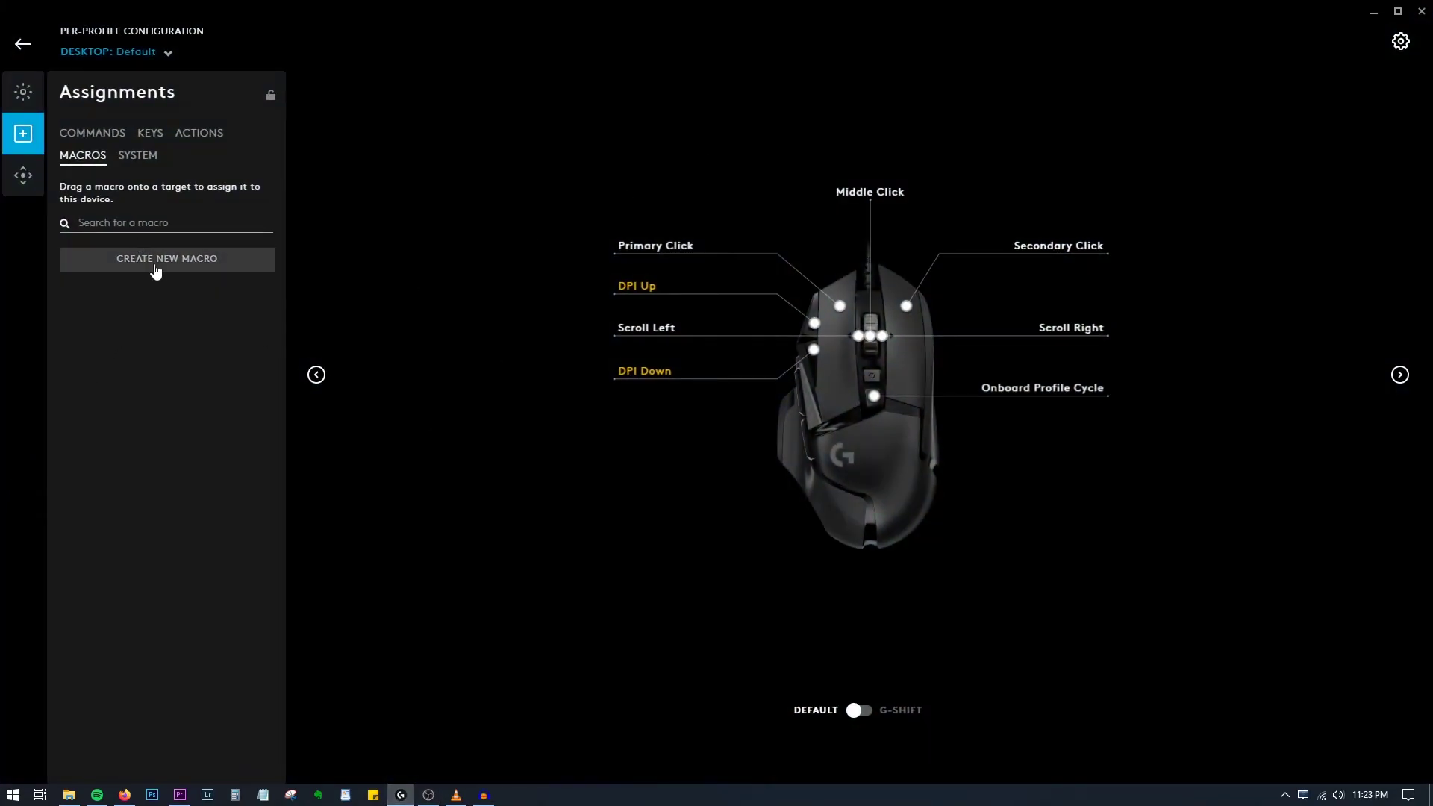
click(156, 268)
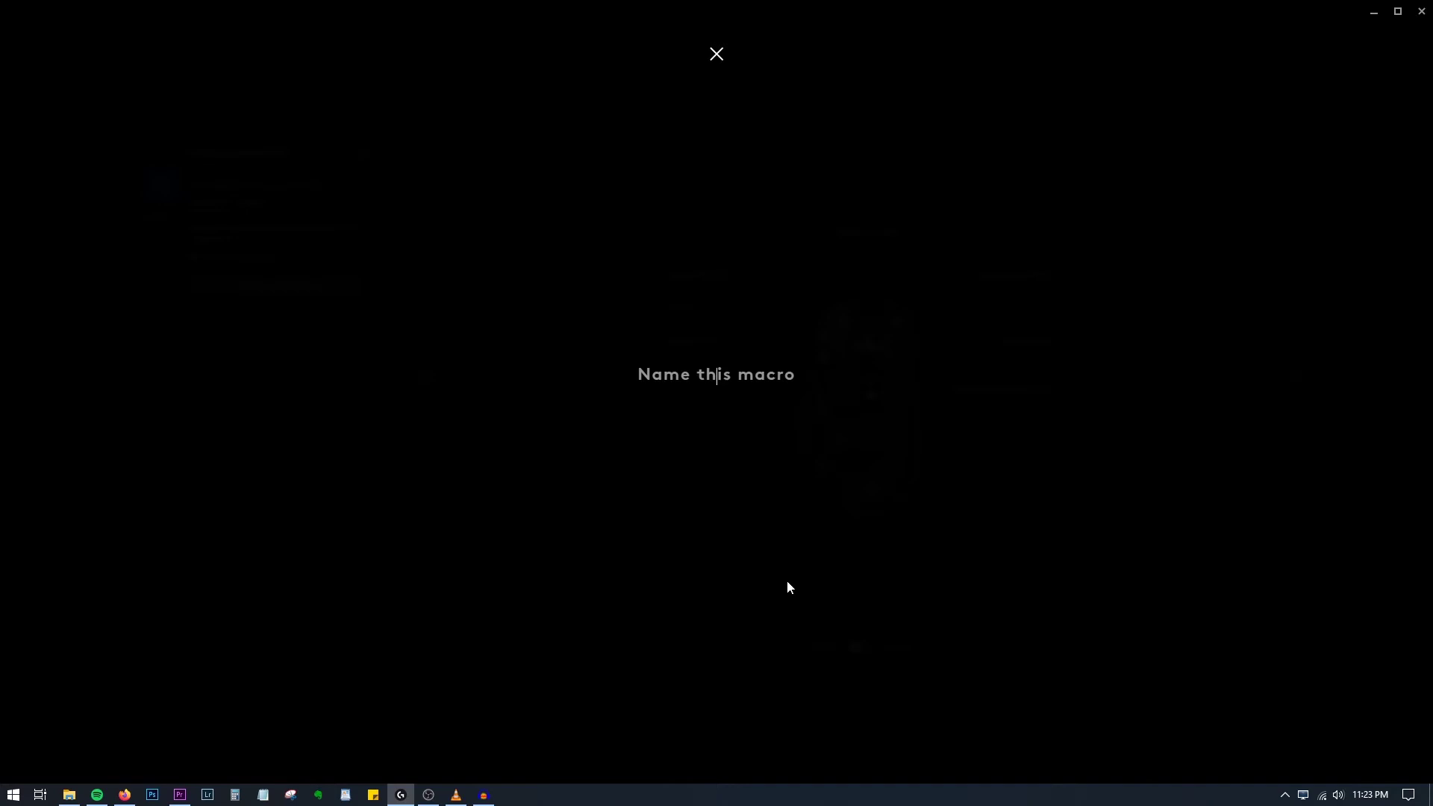
text(Fi)
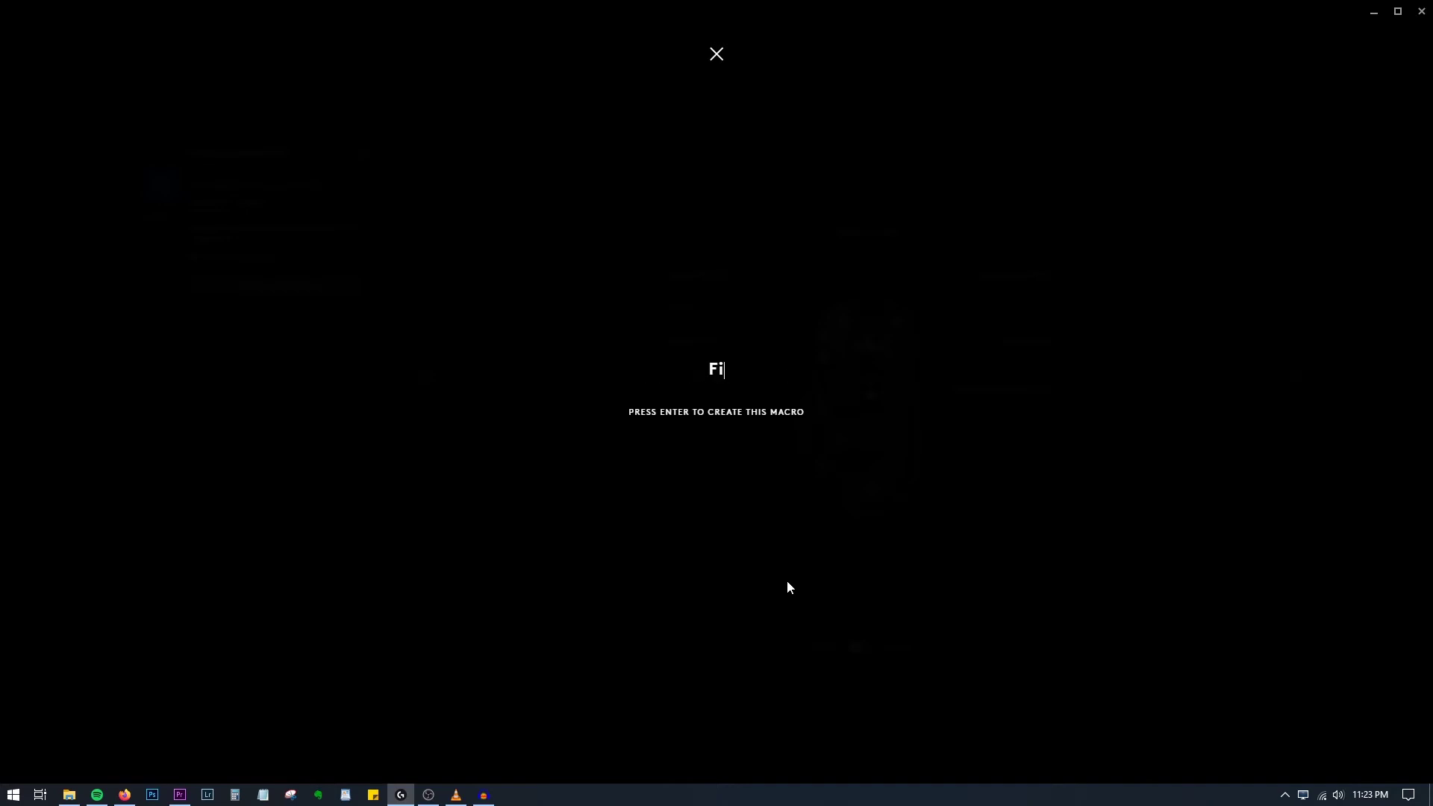
text(le explorer)
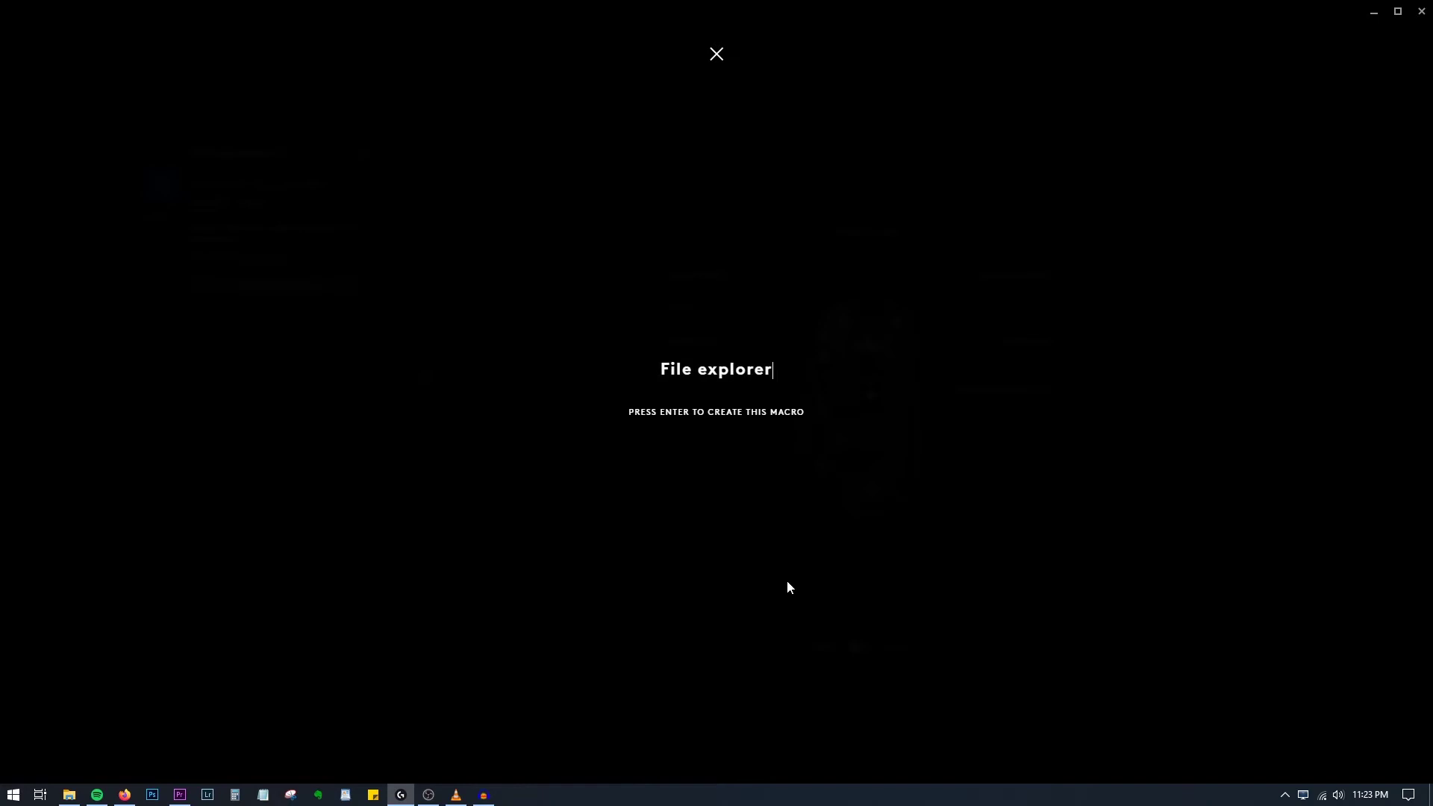
key(Return)
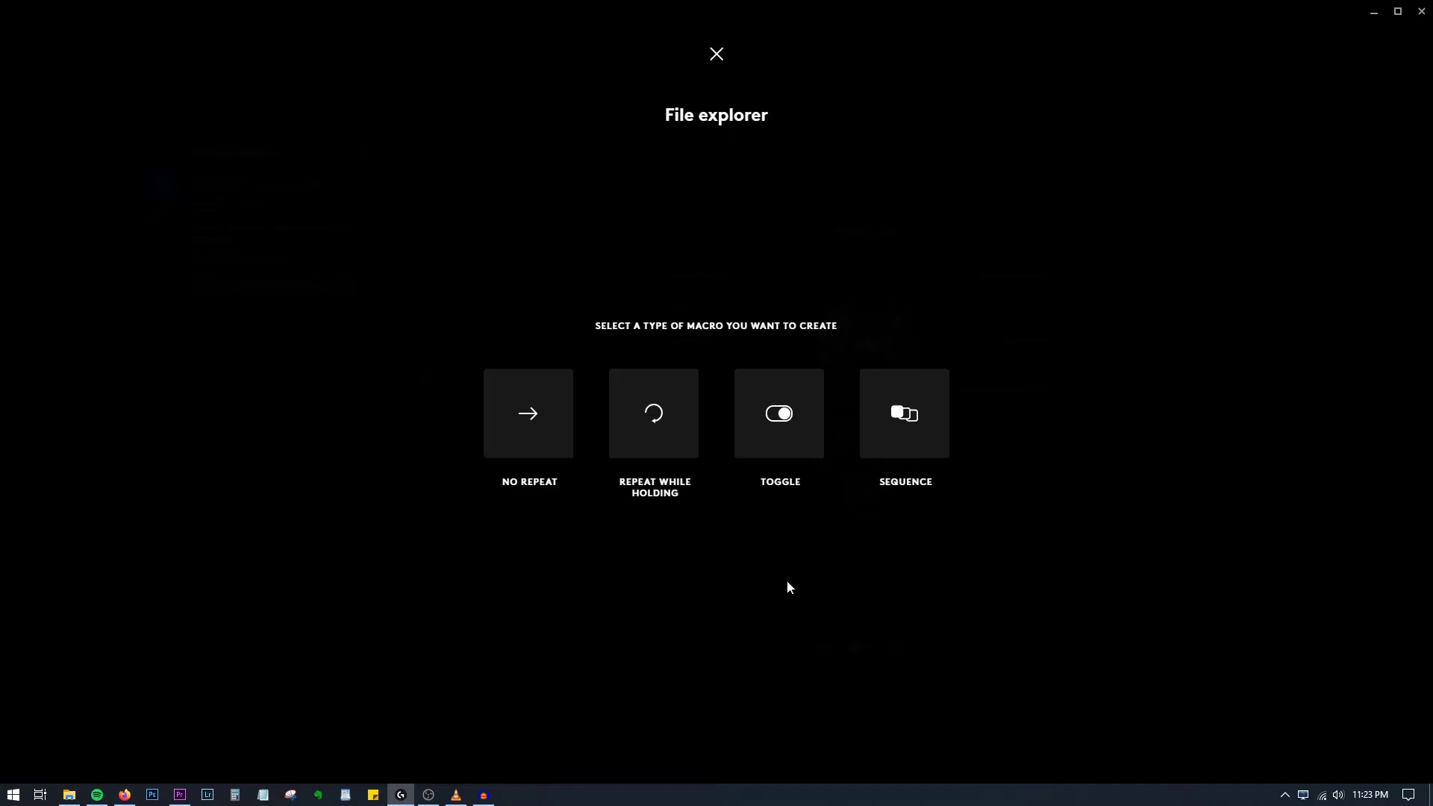
click(541, 456)
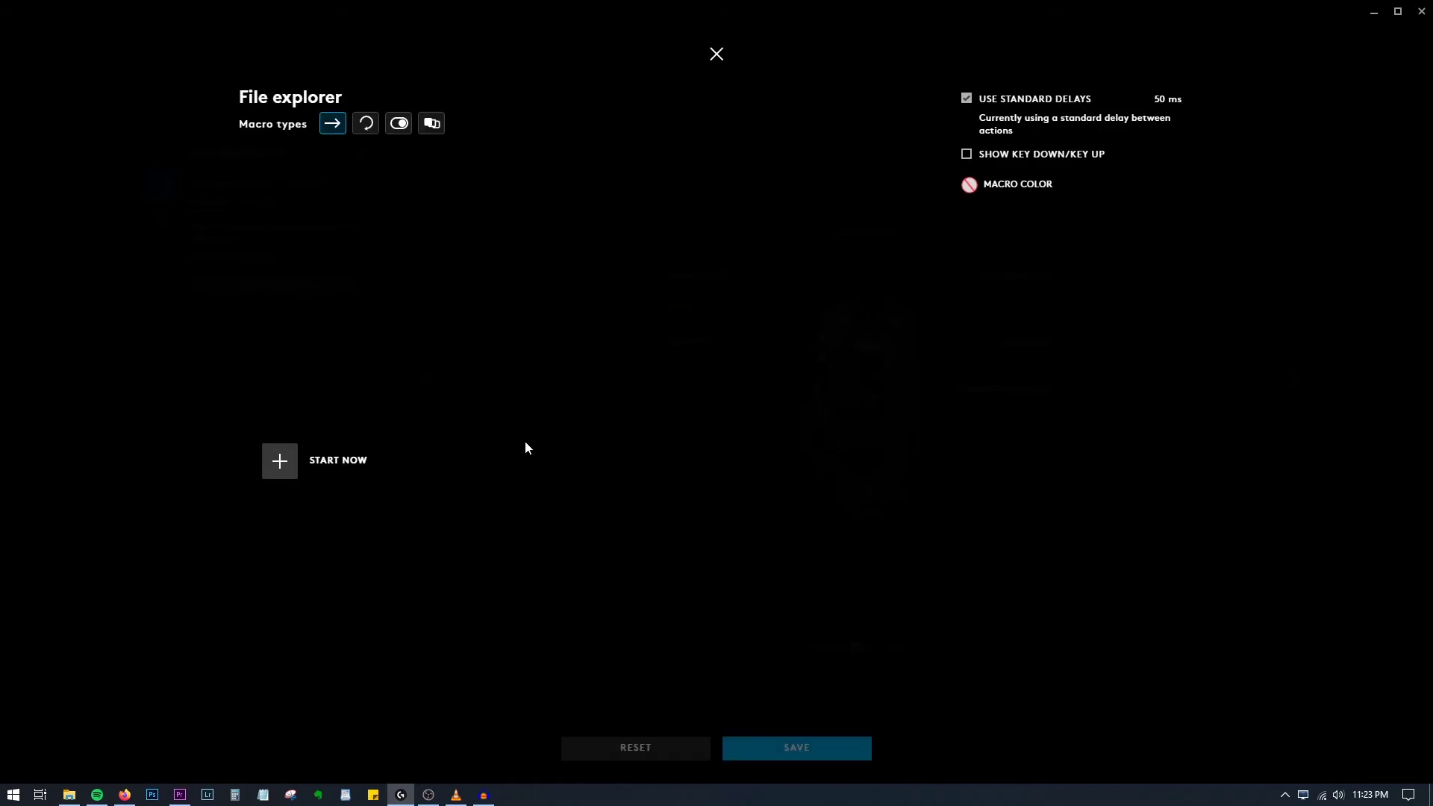
click(279, 463)
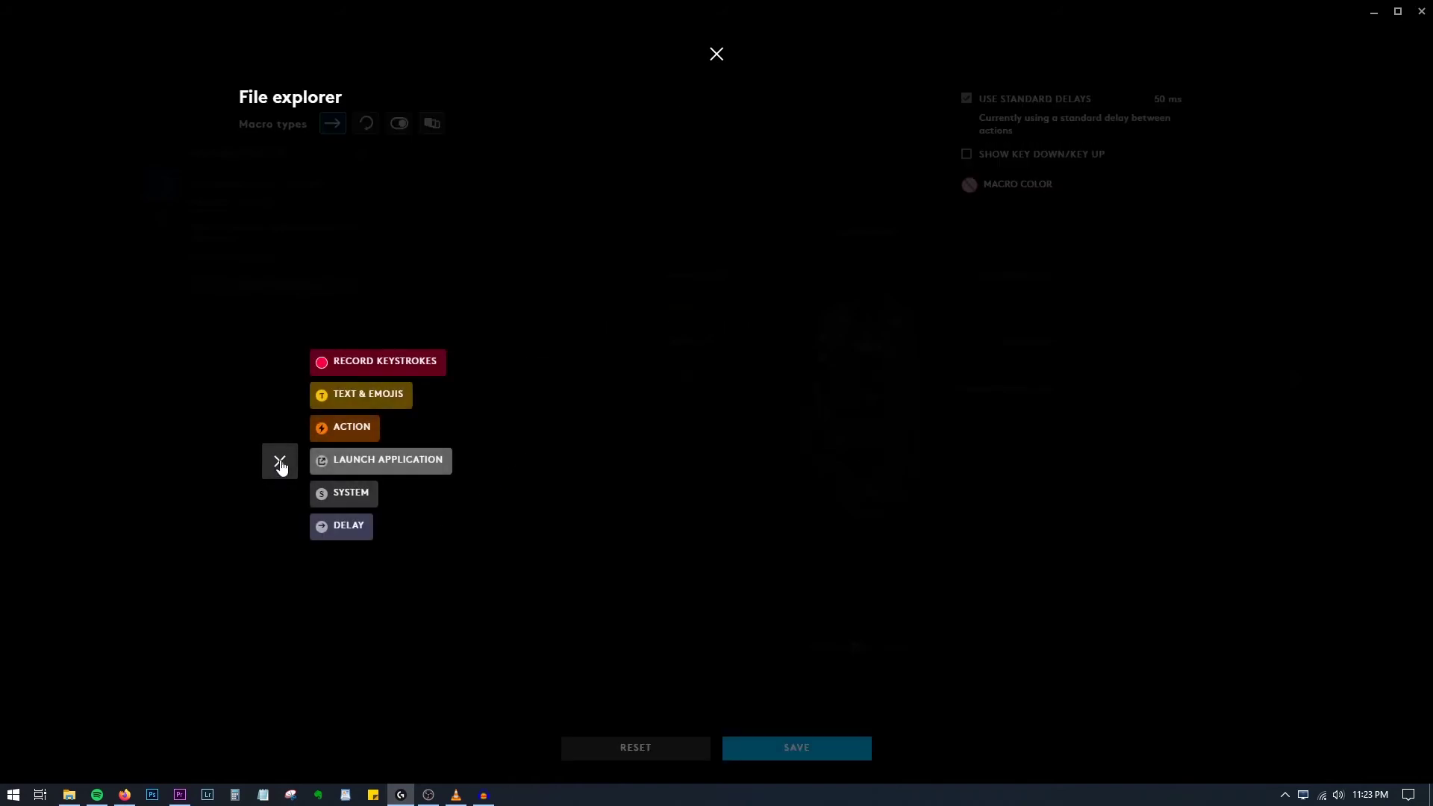
click(386, 462)
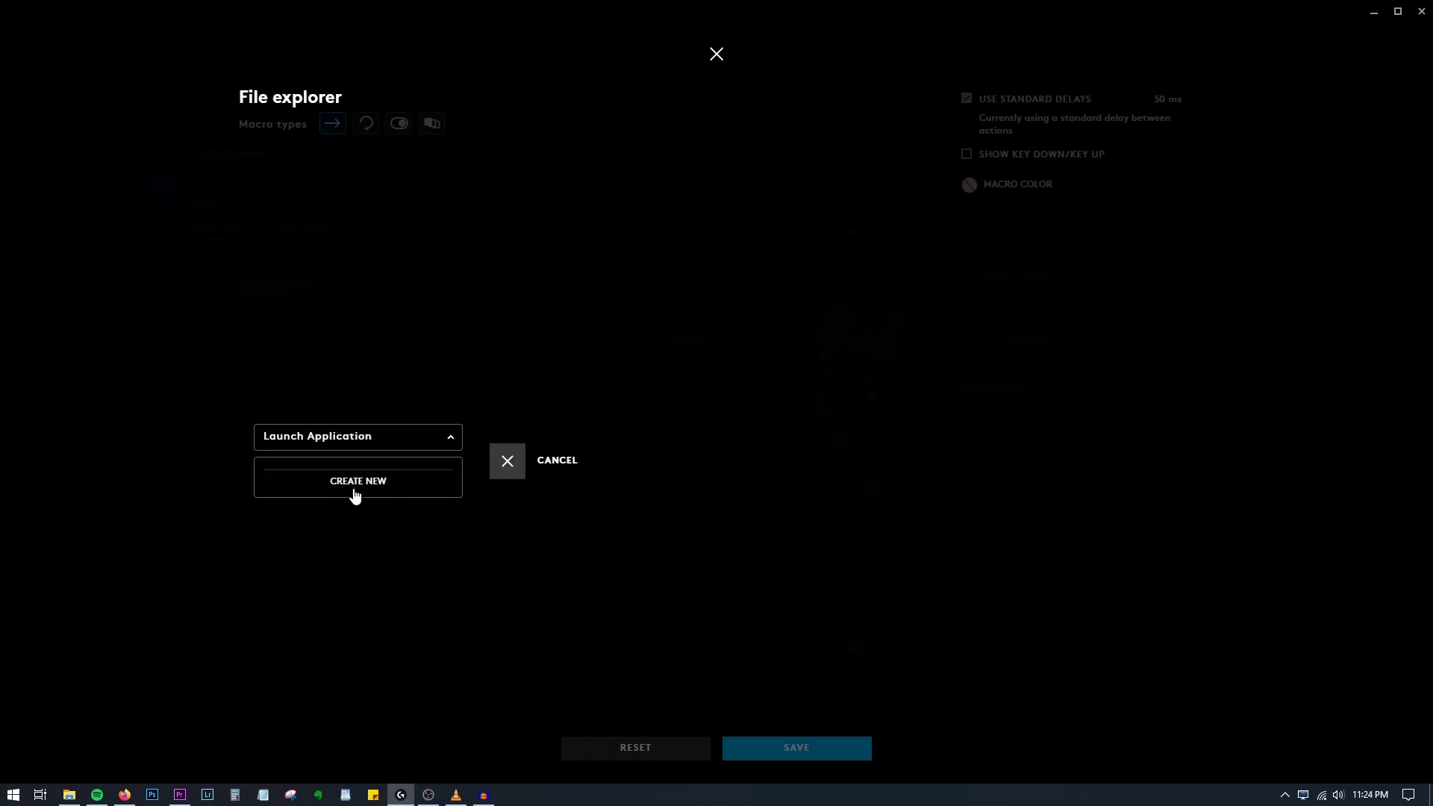
Step: Browse to C:\Program Files\Mozilla Firefox and set firefox as the macro's launched application
click(363, 483)
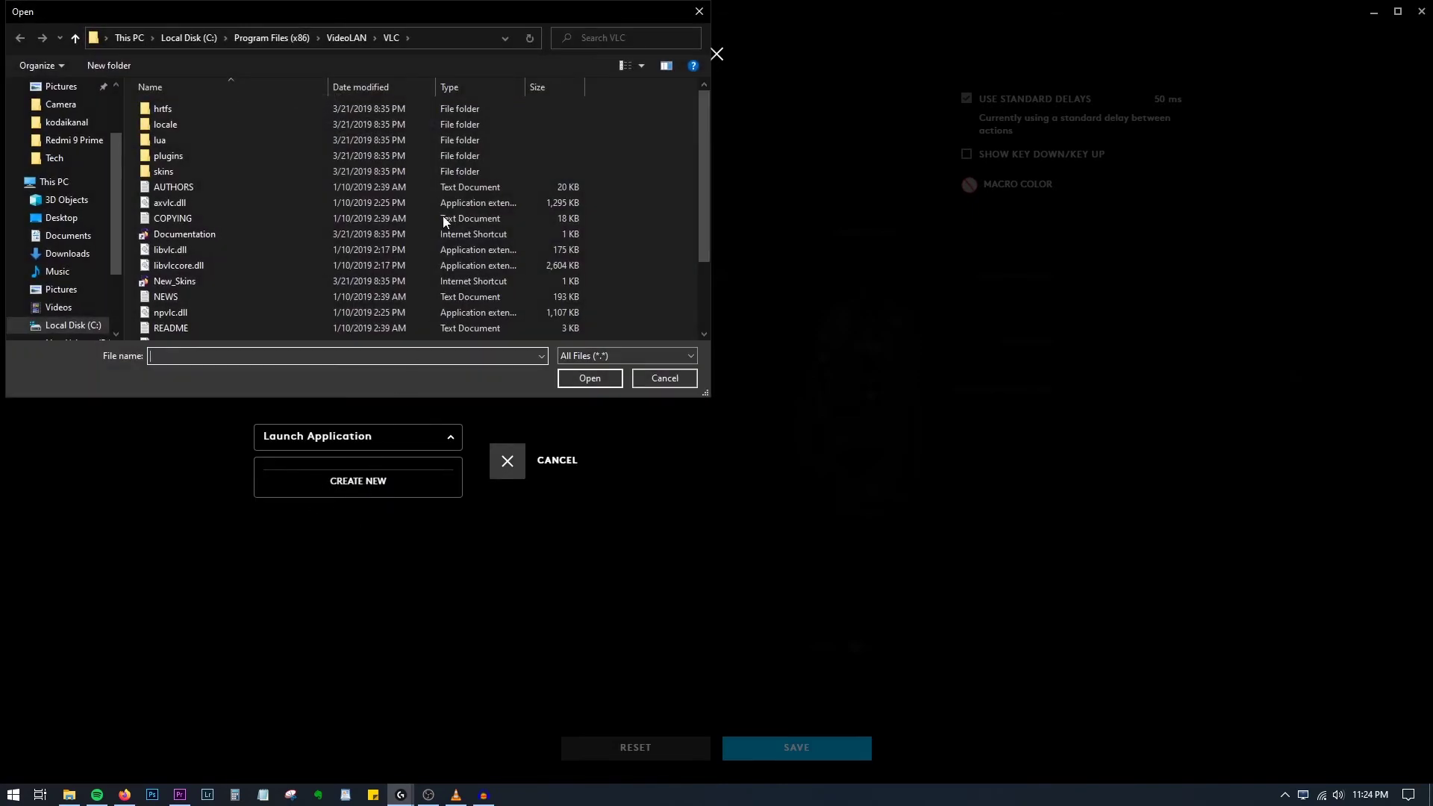
click(273, 38)
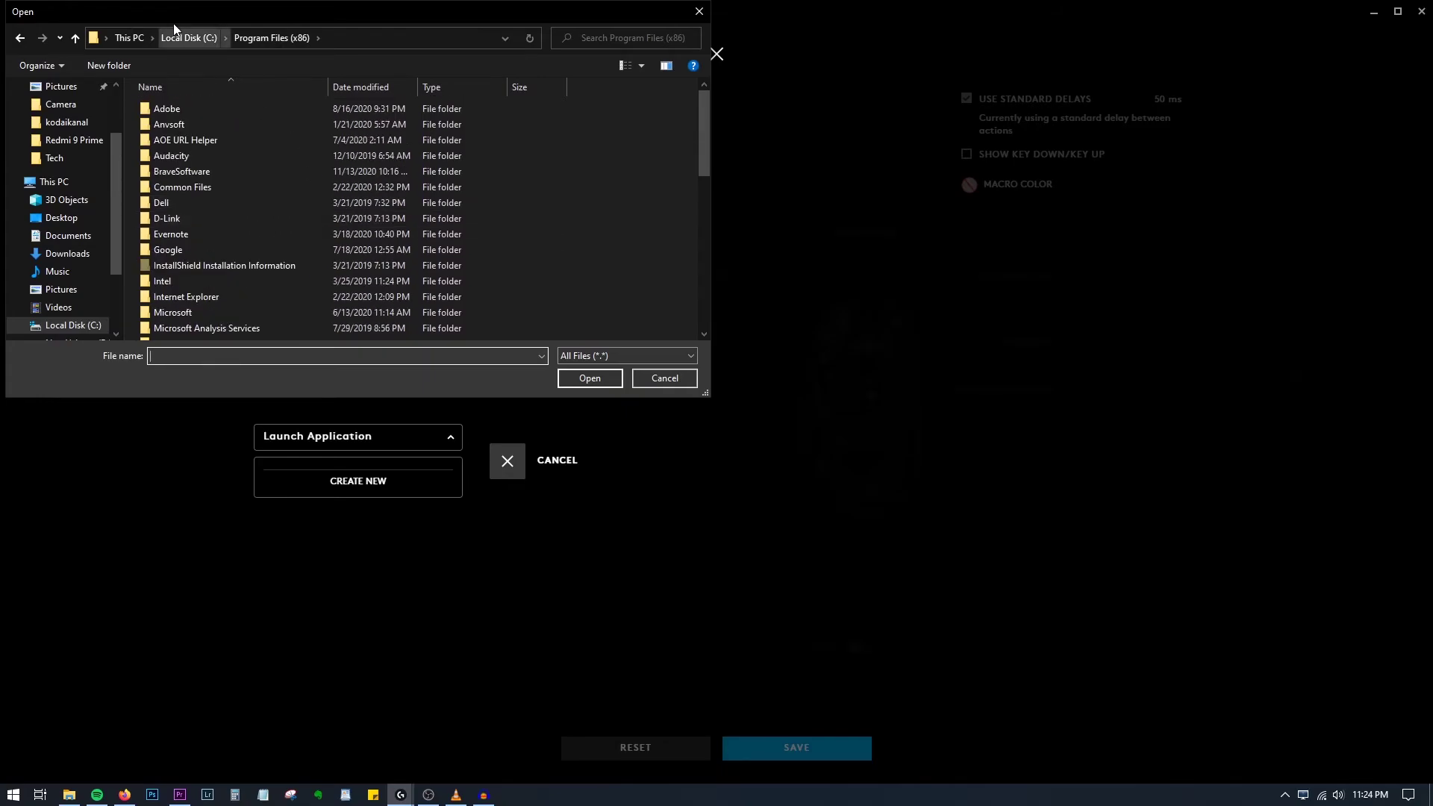
click(196, 36)
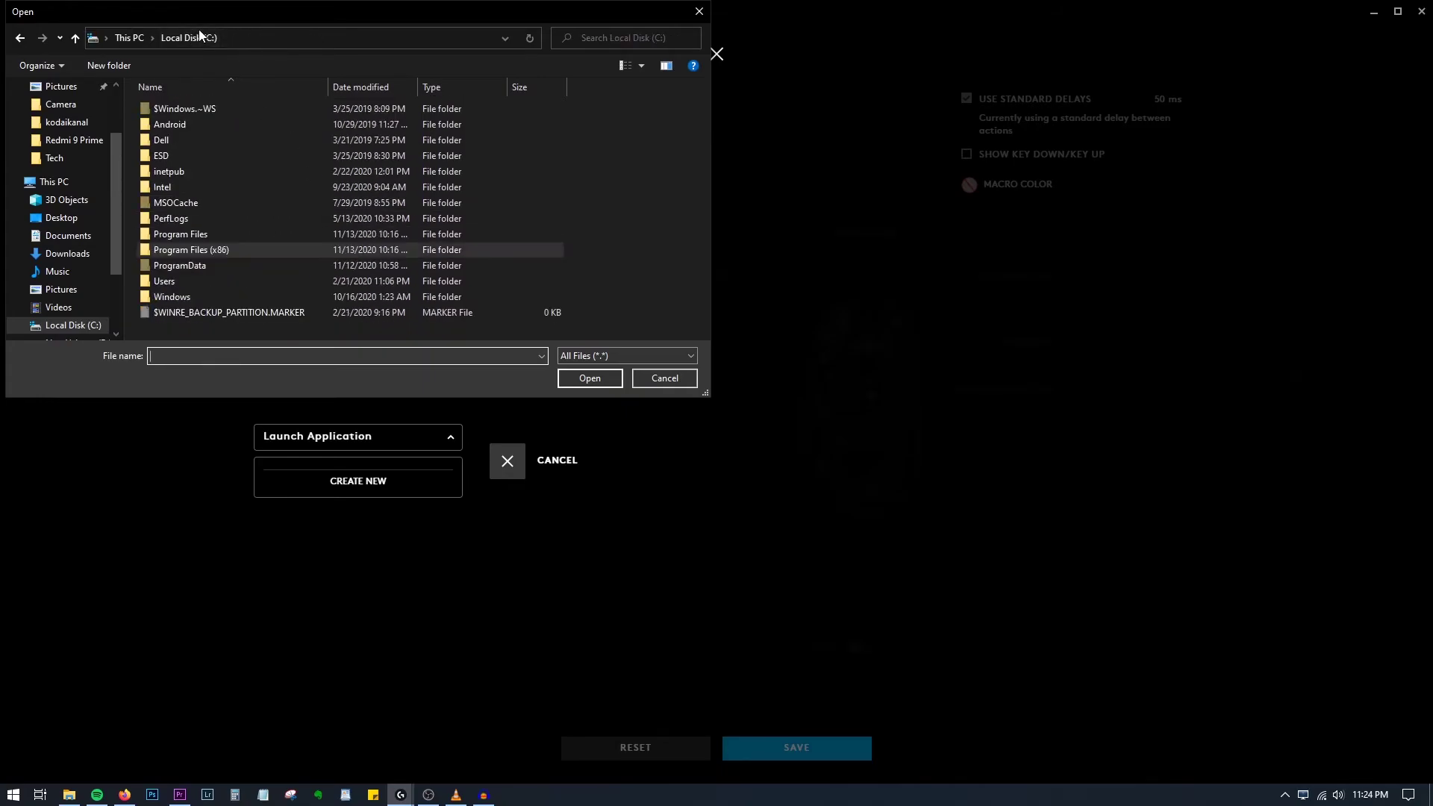
double_click(208, 239)
scroll(281, 246, down, 1)
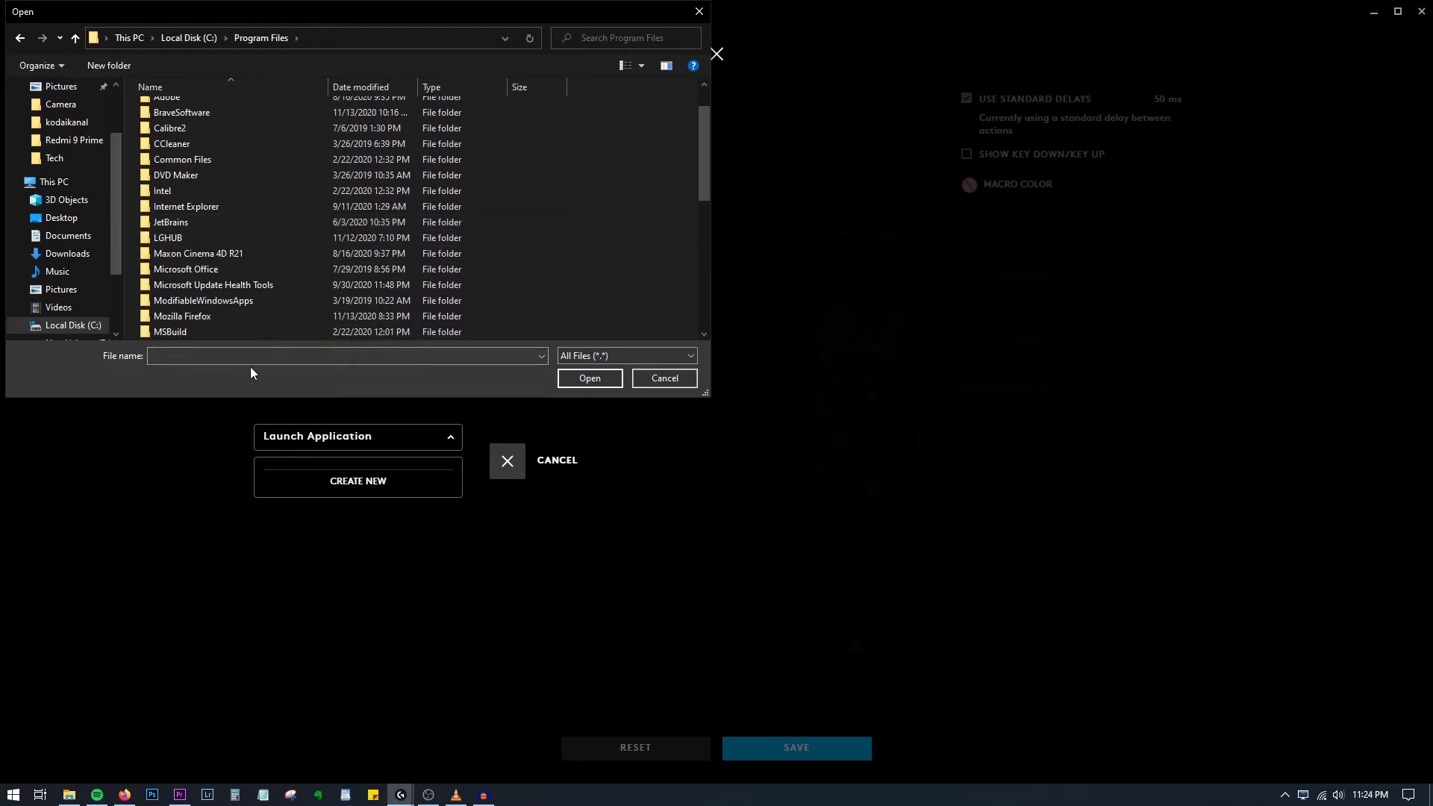
double_click(231, 318)
scroll(227, 160, down, 10)
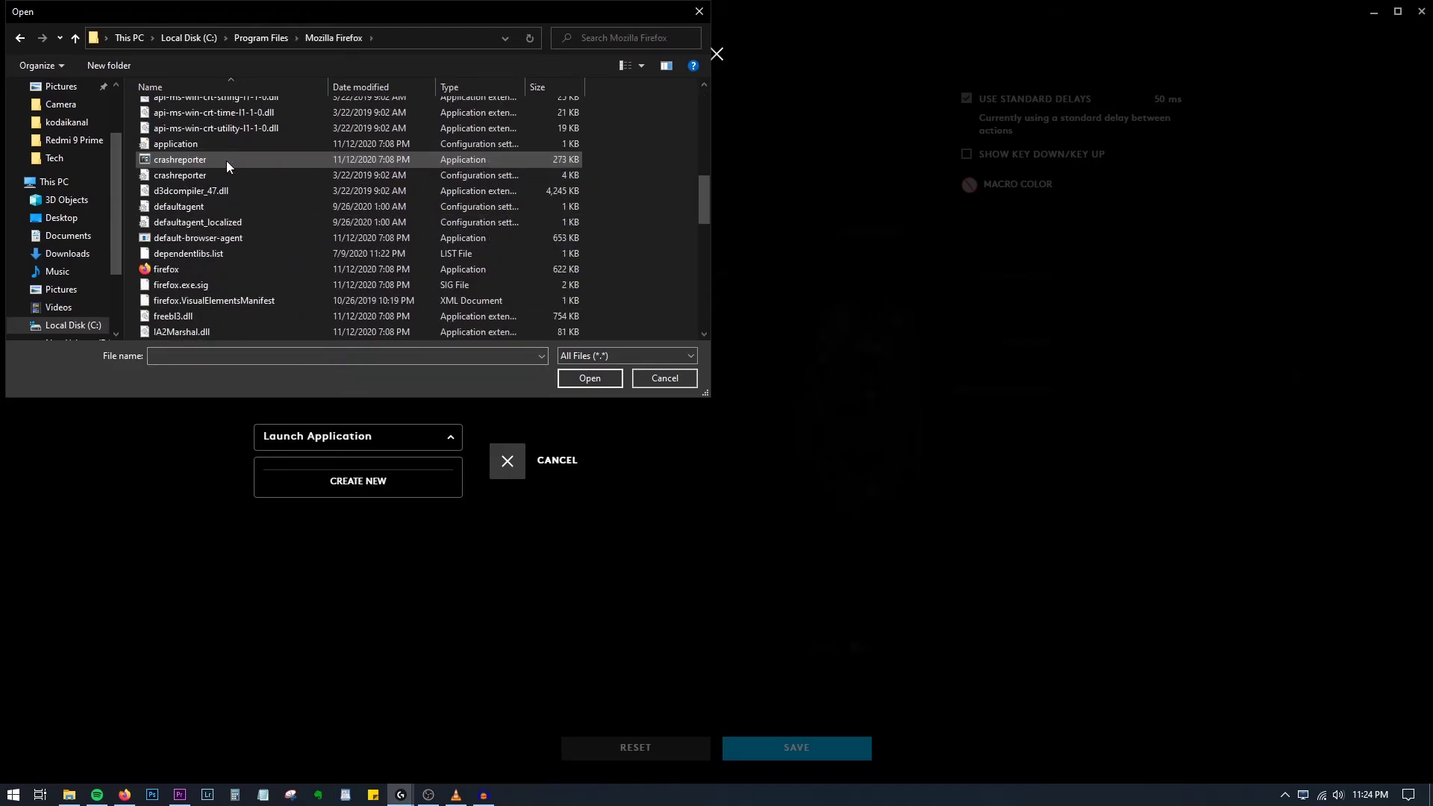
click(168, 223)
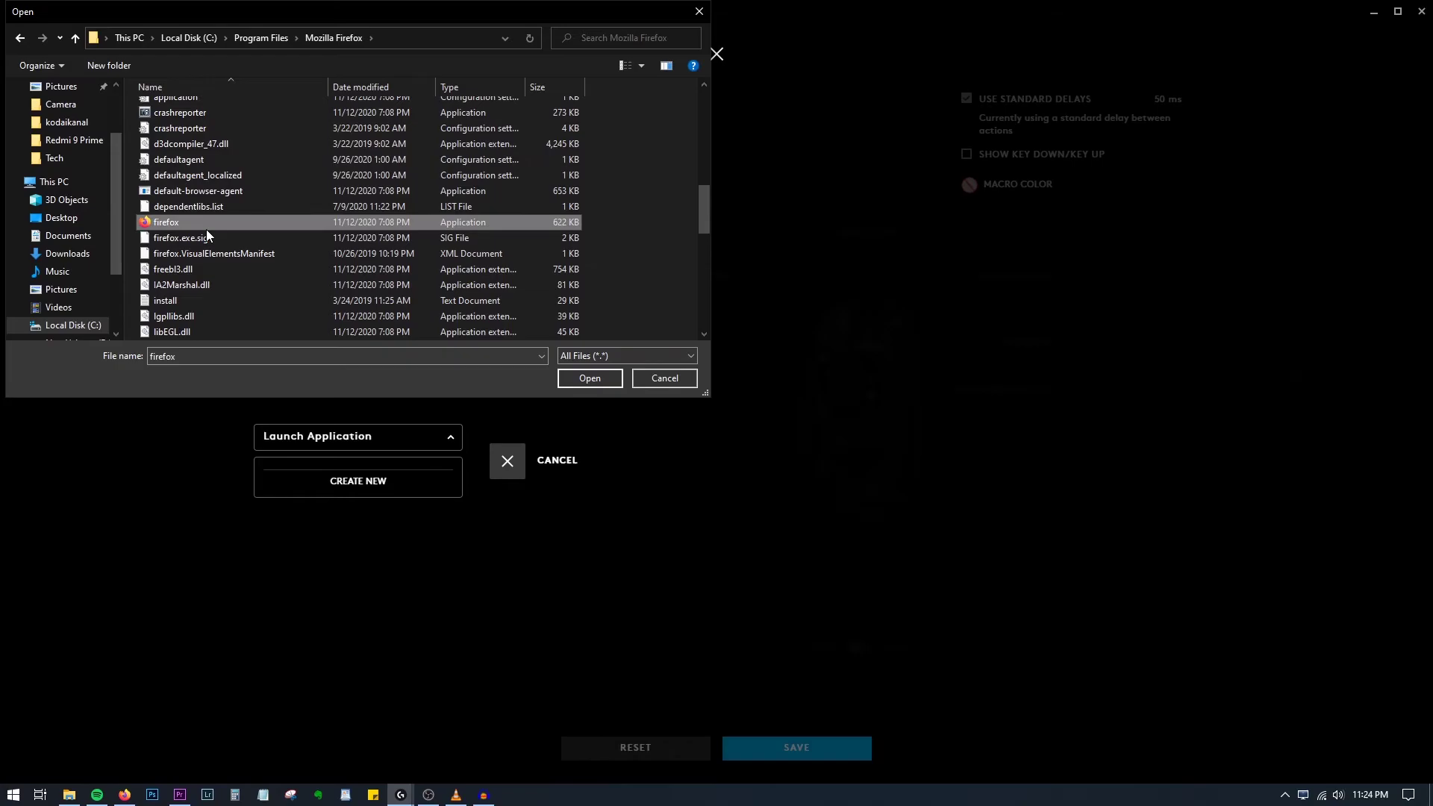
click(609, 381)
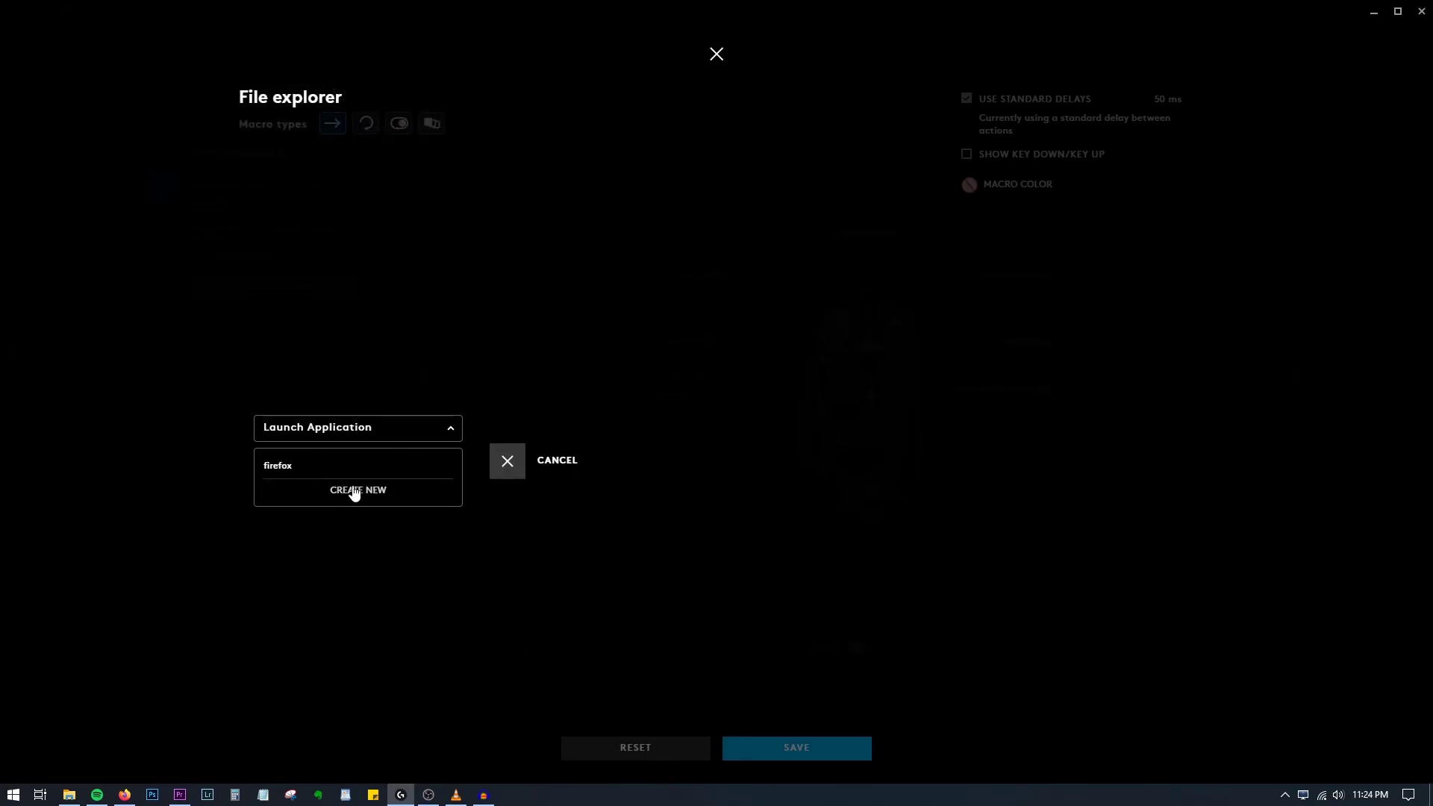
click(282, 468)
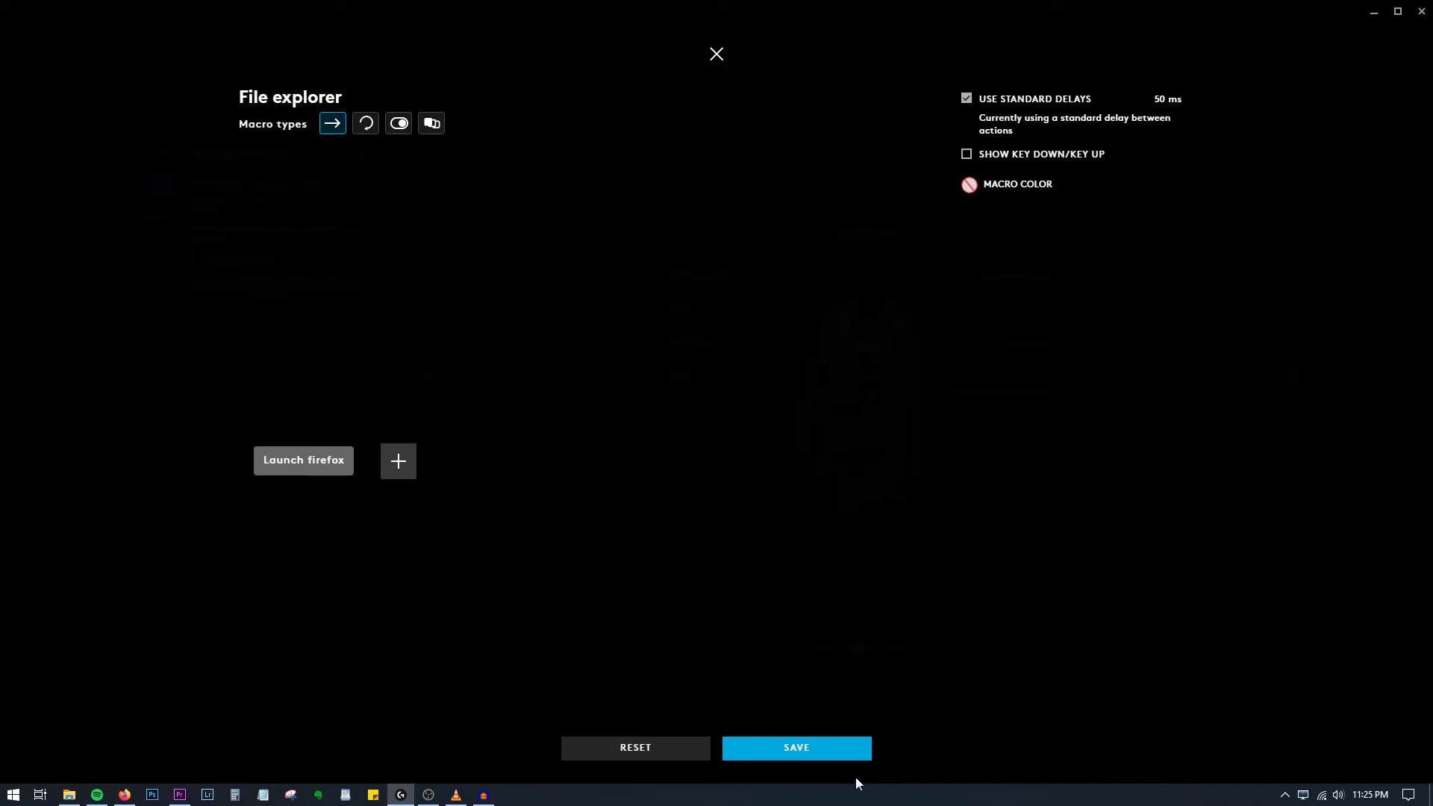
Step: Save the File explorer macro and assign it to the DPI Shift side button (G6)
click(796, 753)
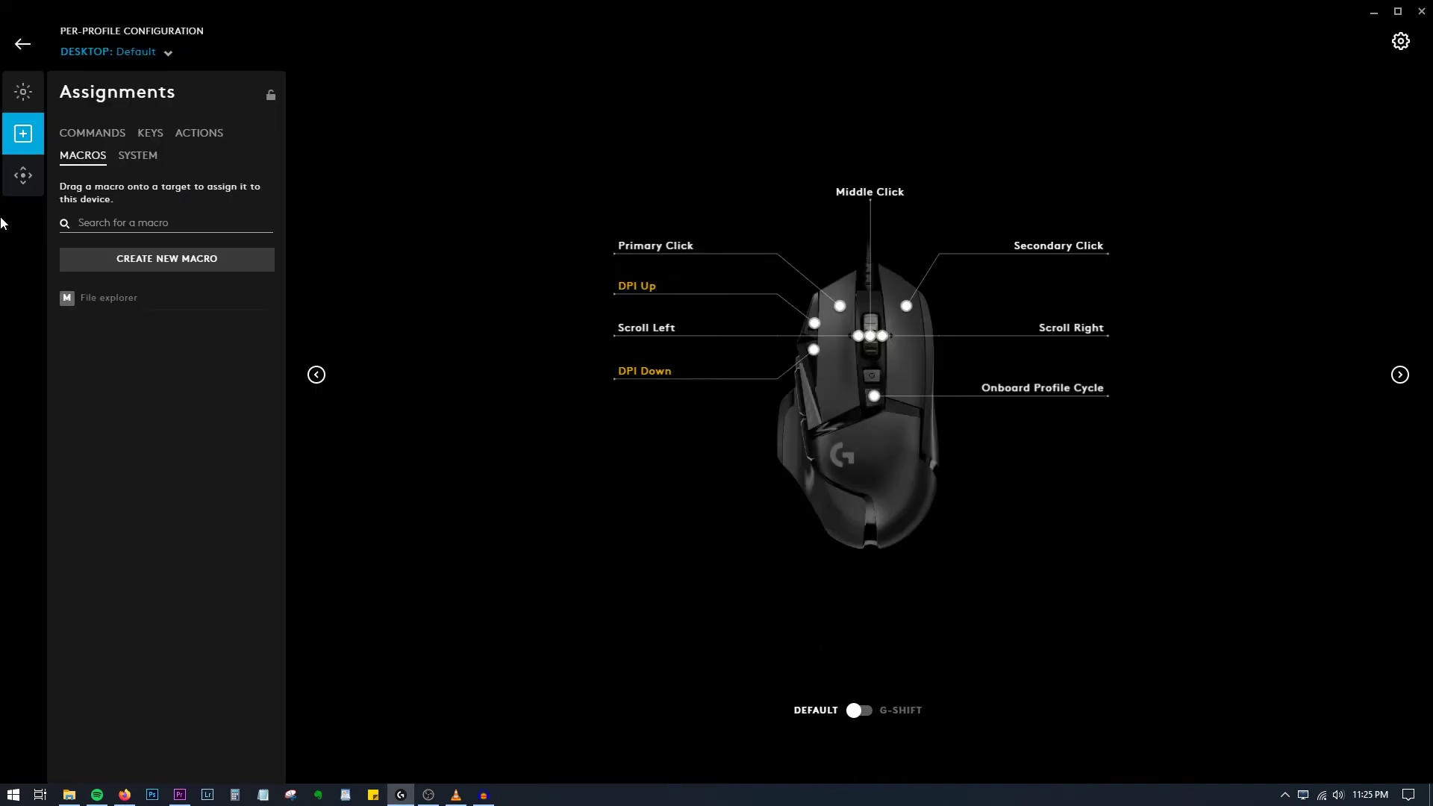
drag(89, 311, 162, 308)
click(317, 374)
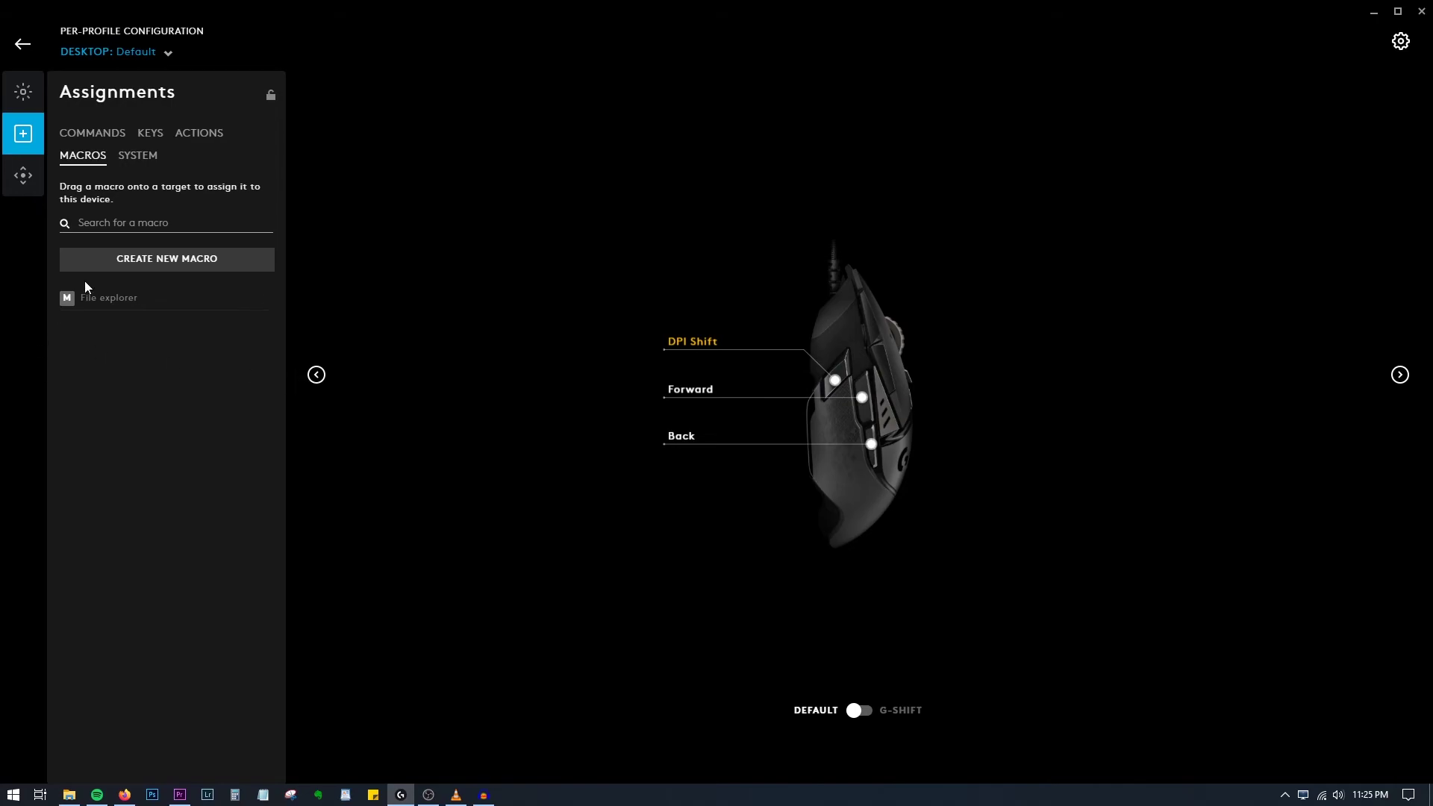
drag(67, 303, 710, 351)
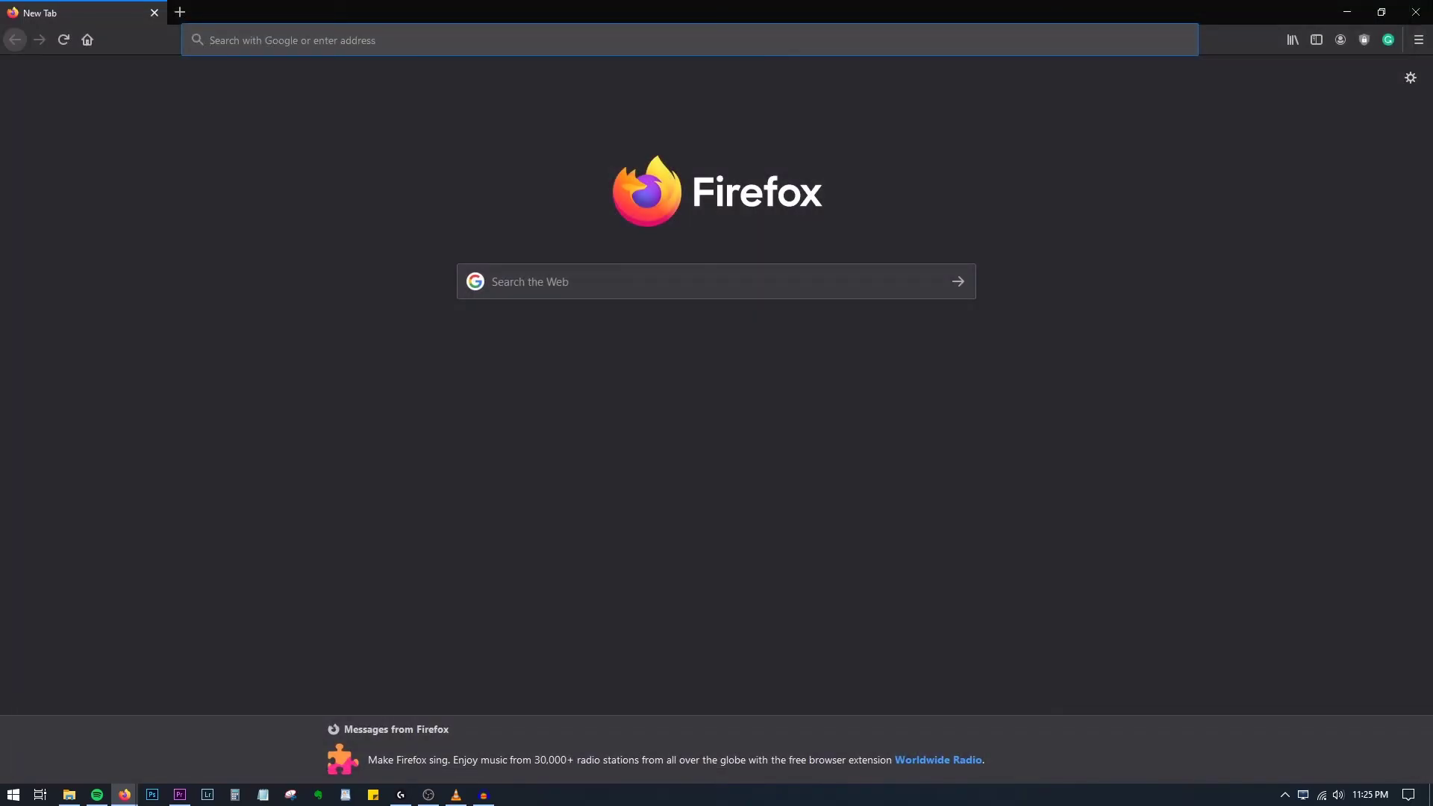
key(alt+Tab)
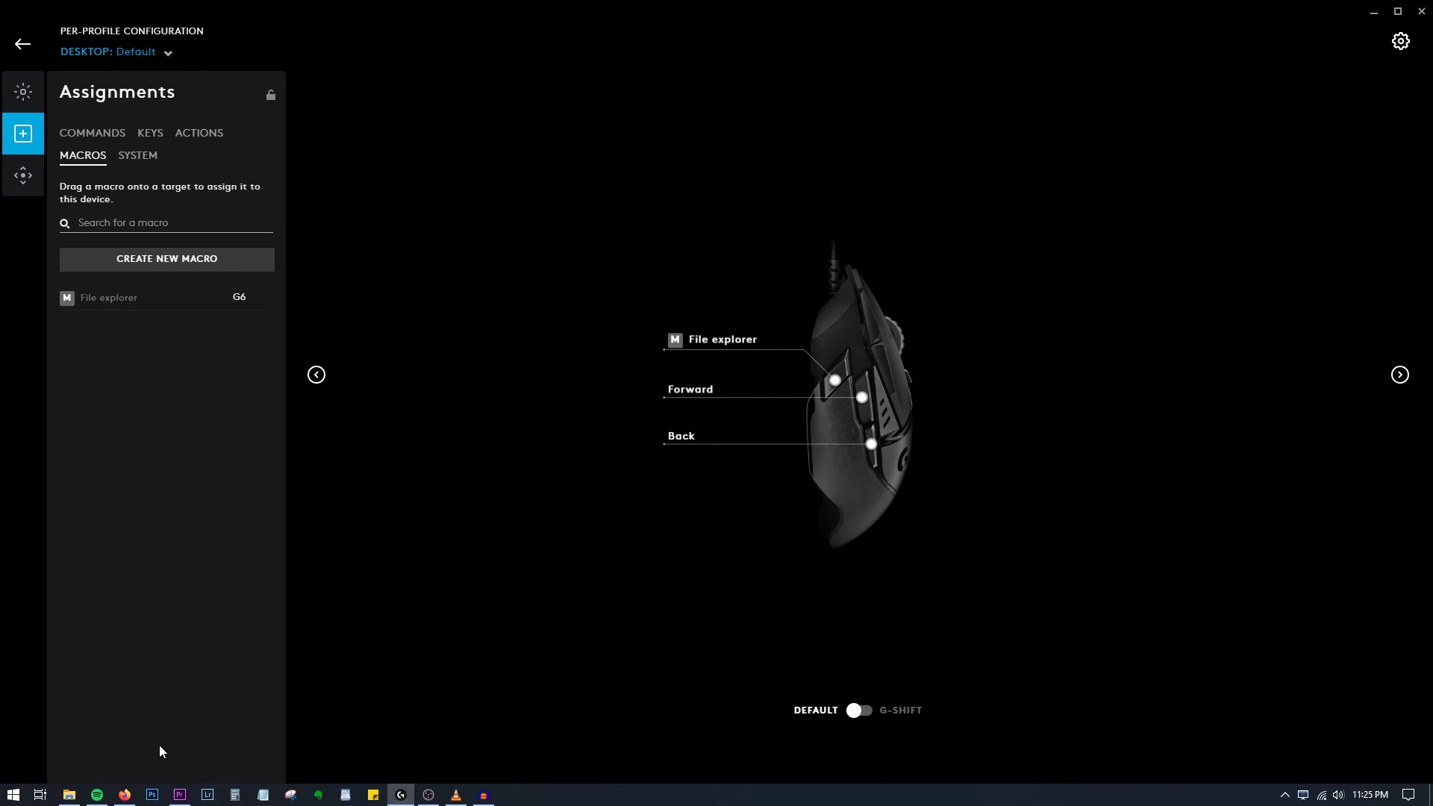
Step: Create a no-repeat macro named 'Firefox' that records the Left Windows + 3 keystroke
mouse_move(125, 795)
click(155, 261)
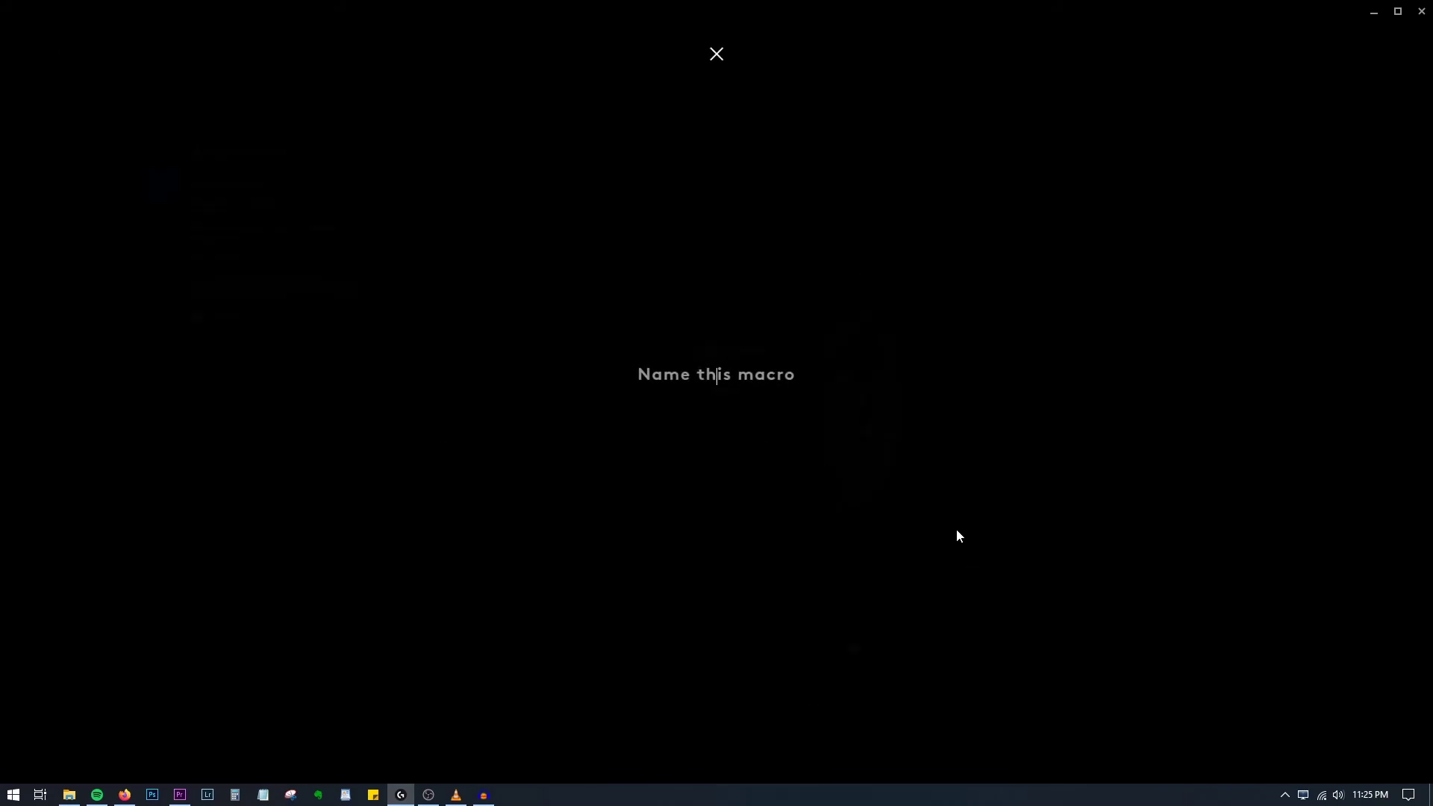
text(Fire)
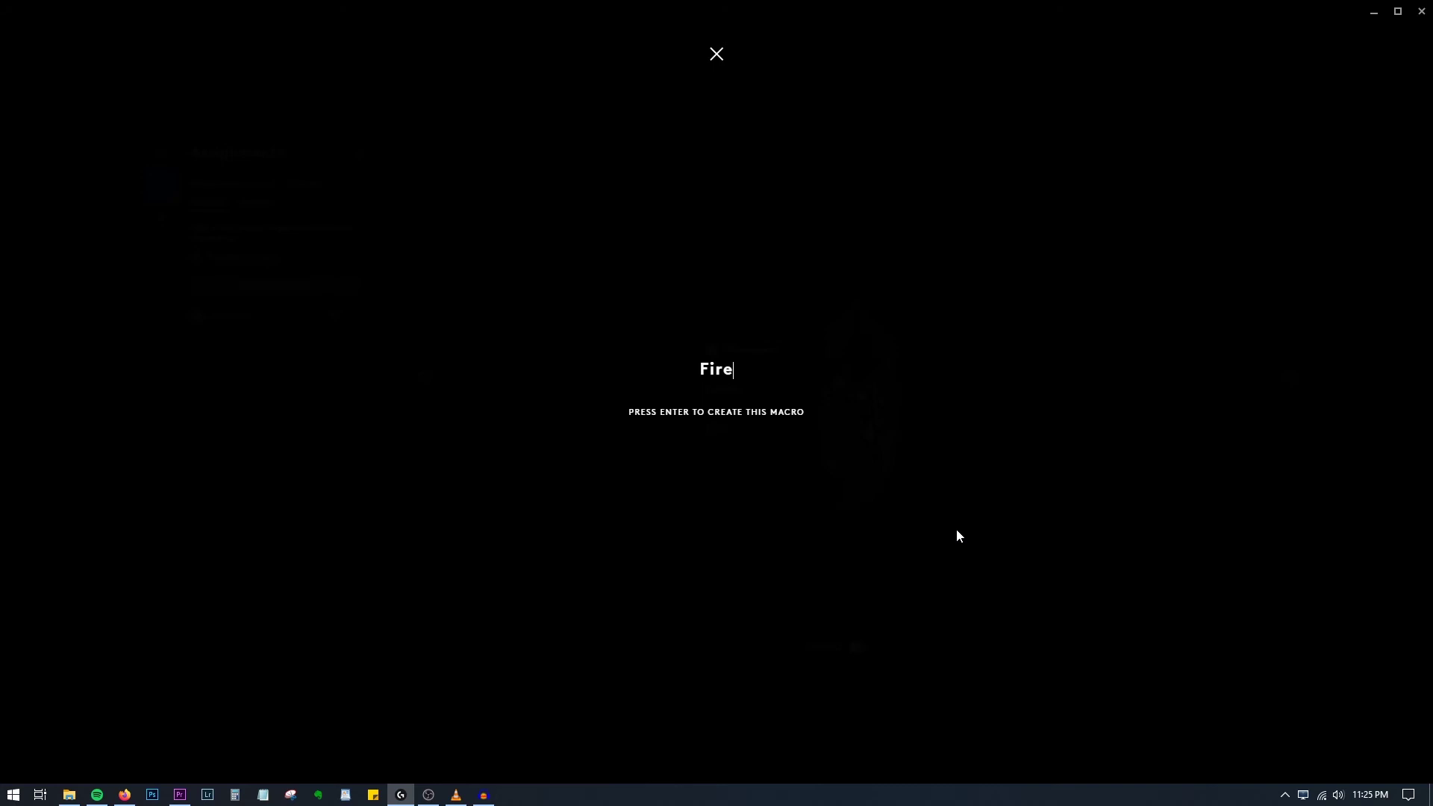
text(fox)
key(Return)
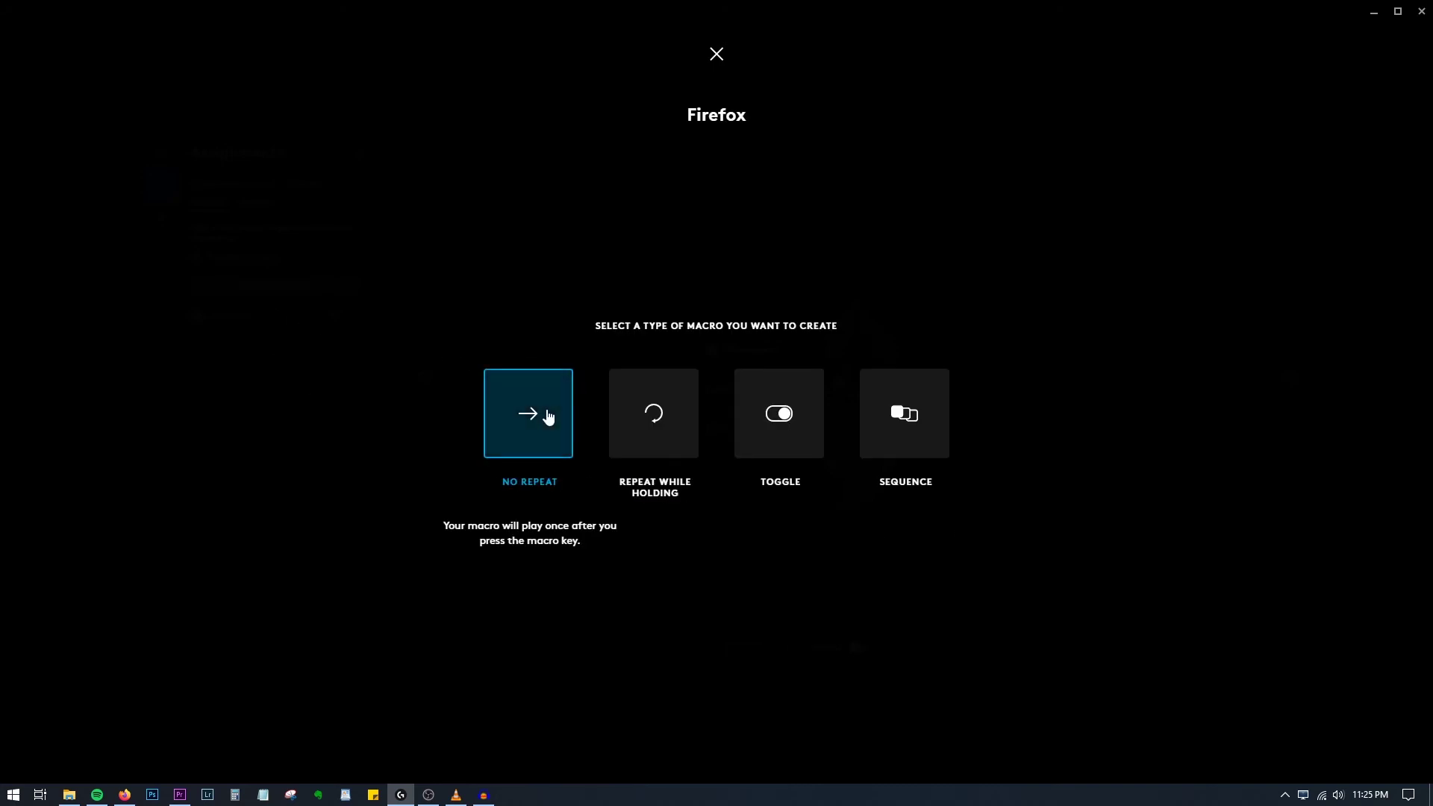
click(547, 416)
click(274, 465)
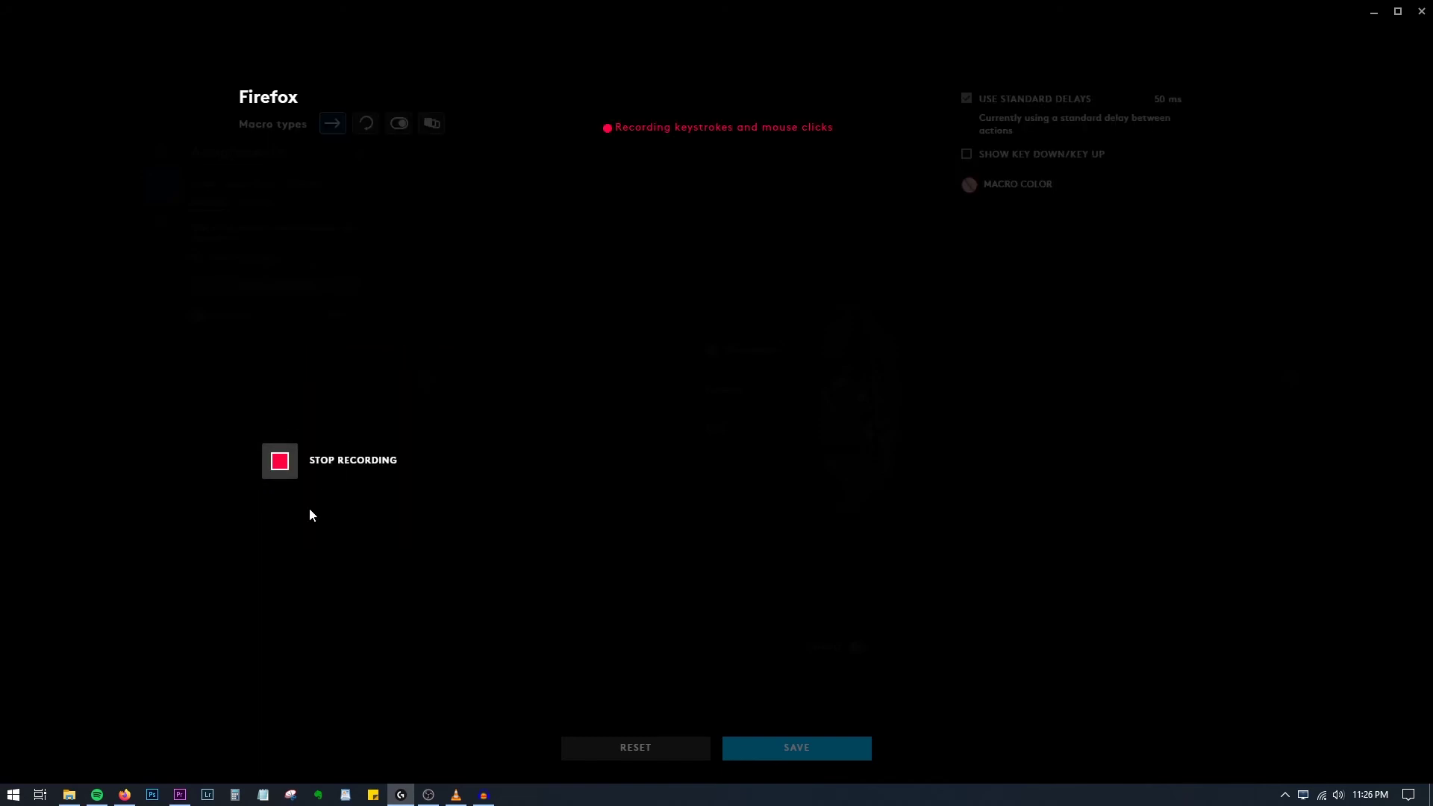
key(super+3)
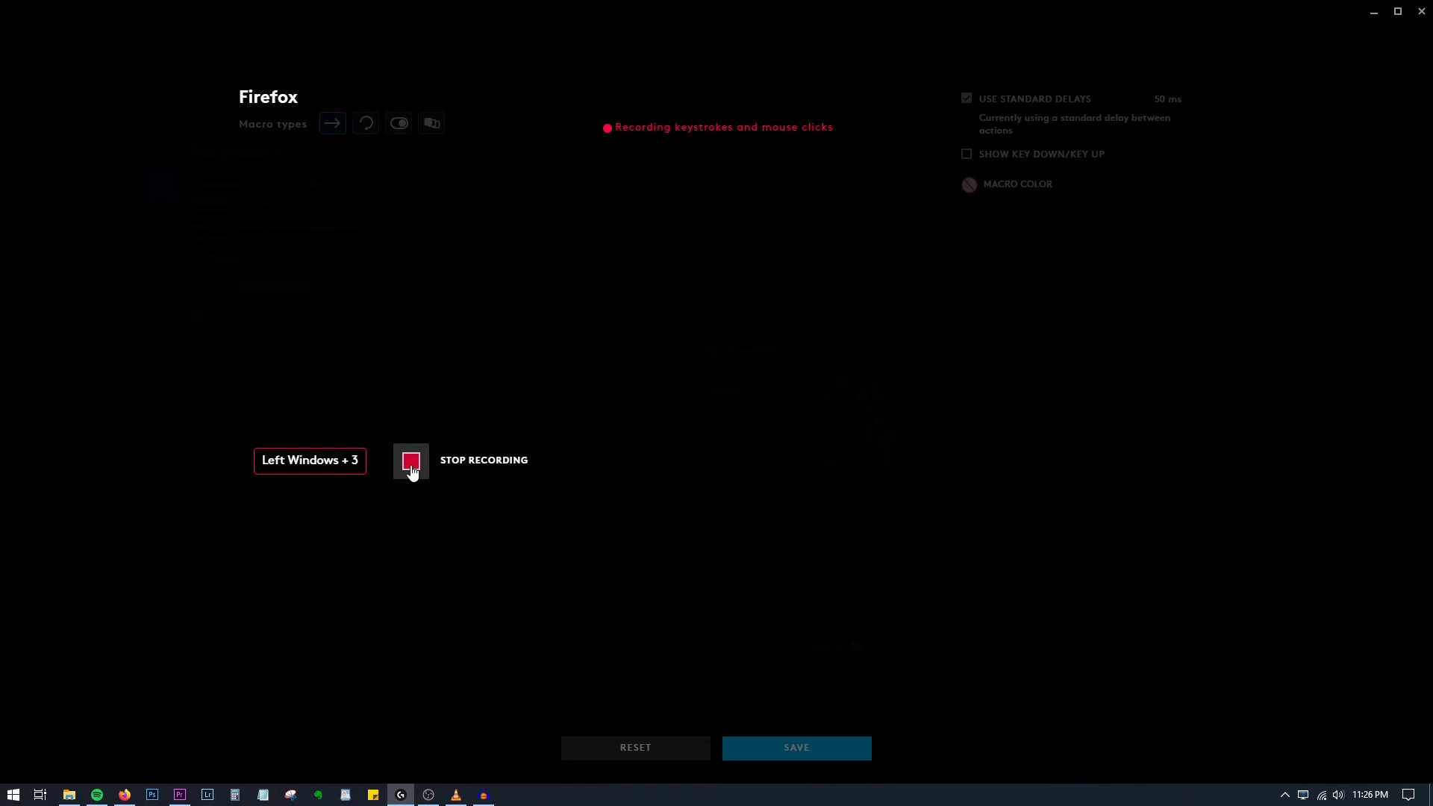
click(411, 463)
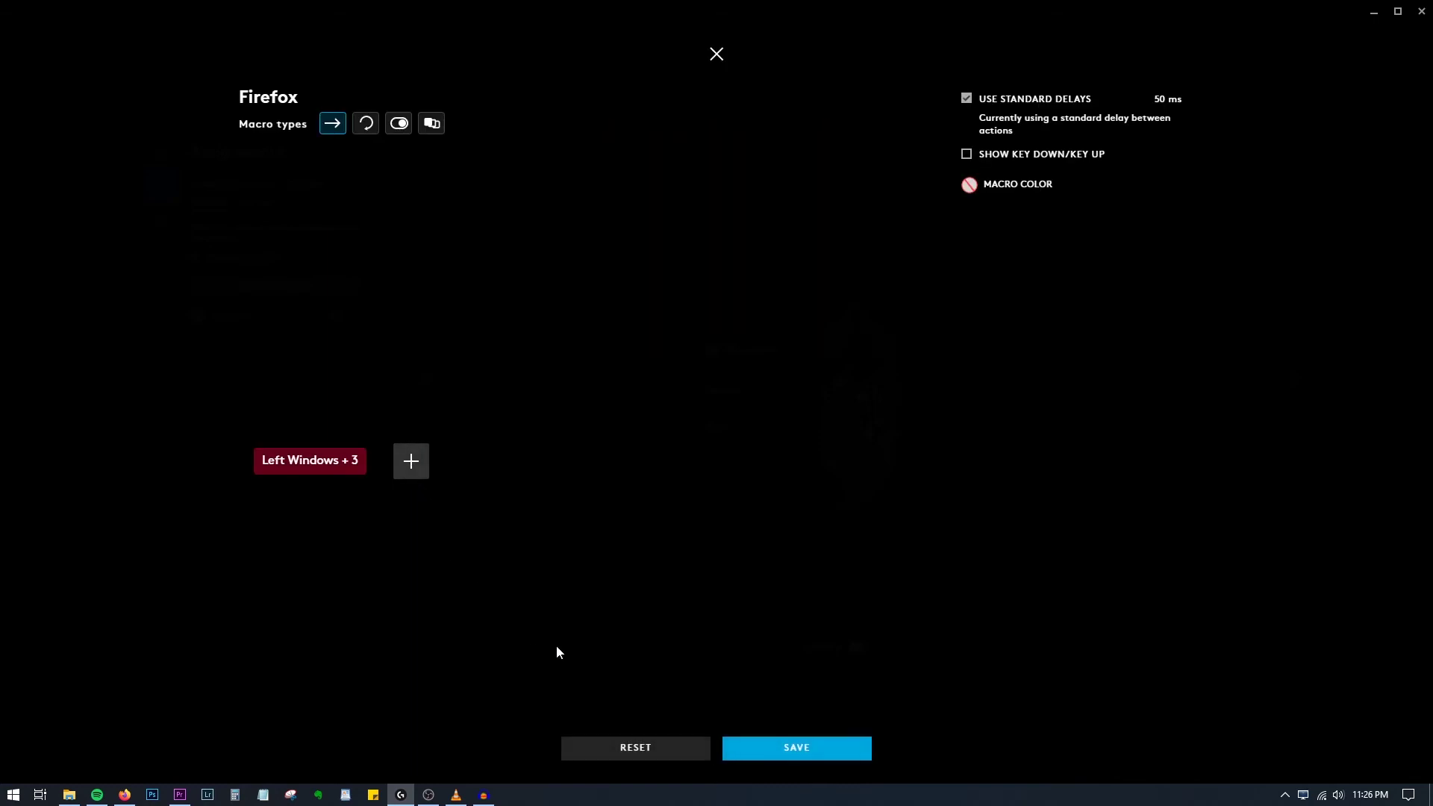
Step: Save the Firefox macro, put it on the G6 side button in place of File explorer, and test it
click(816, 756)
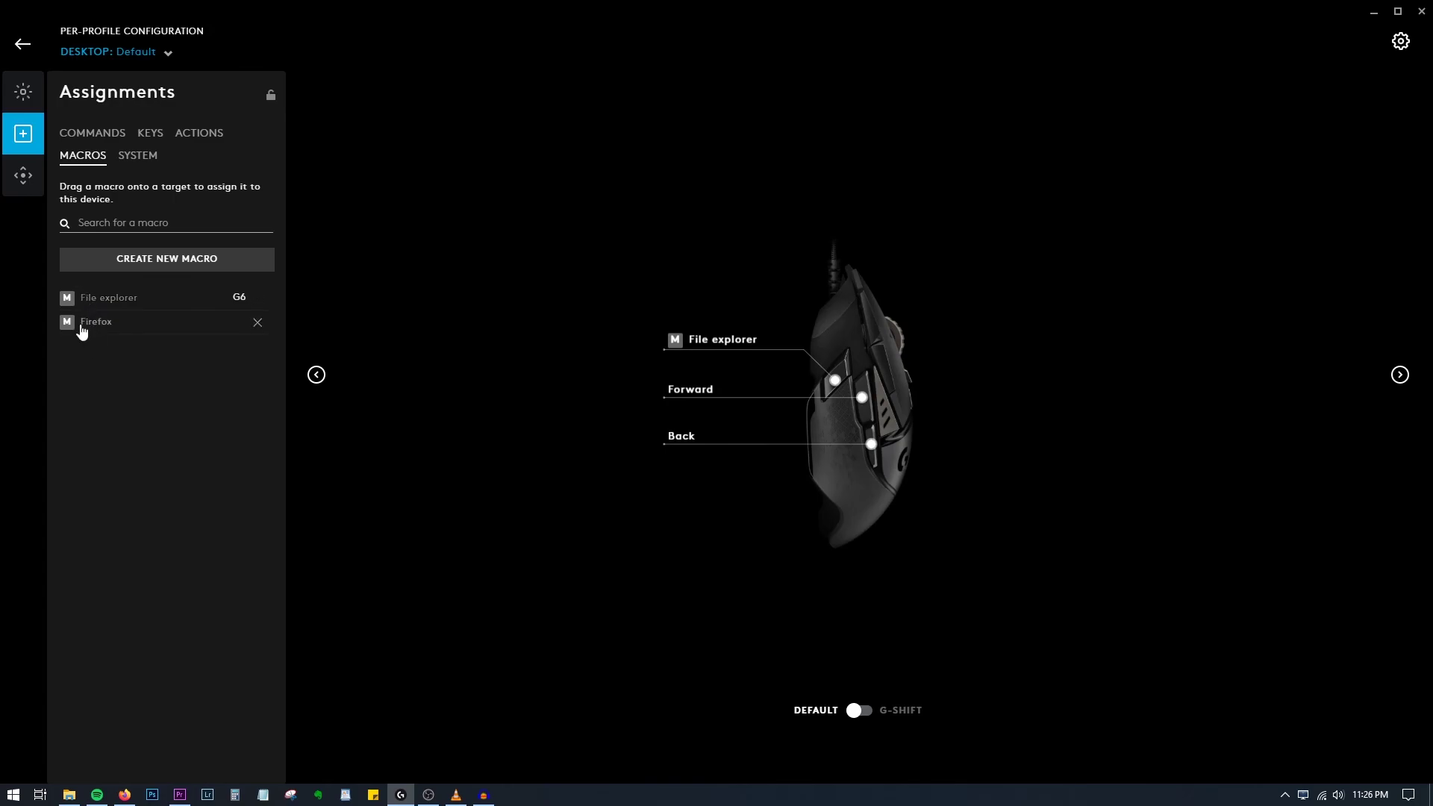
drag(83, 332, 686, 358)
key(alt+Tab)
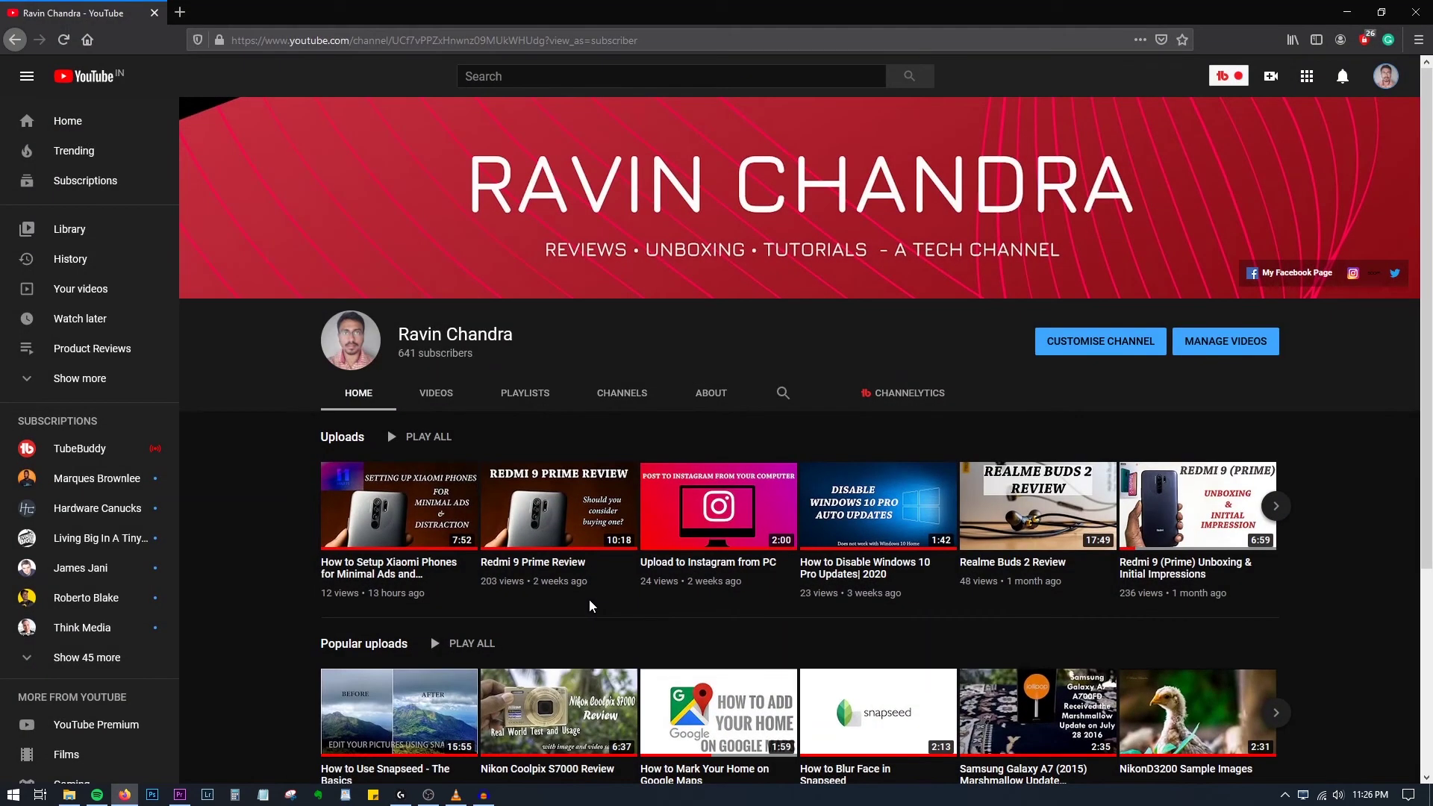
key(alt+Tab)
key(alt+Tab)
key(alt+Tab)
key(alt+Tab)
key(alt+Tab)
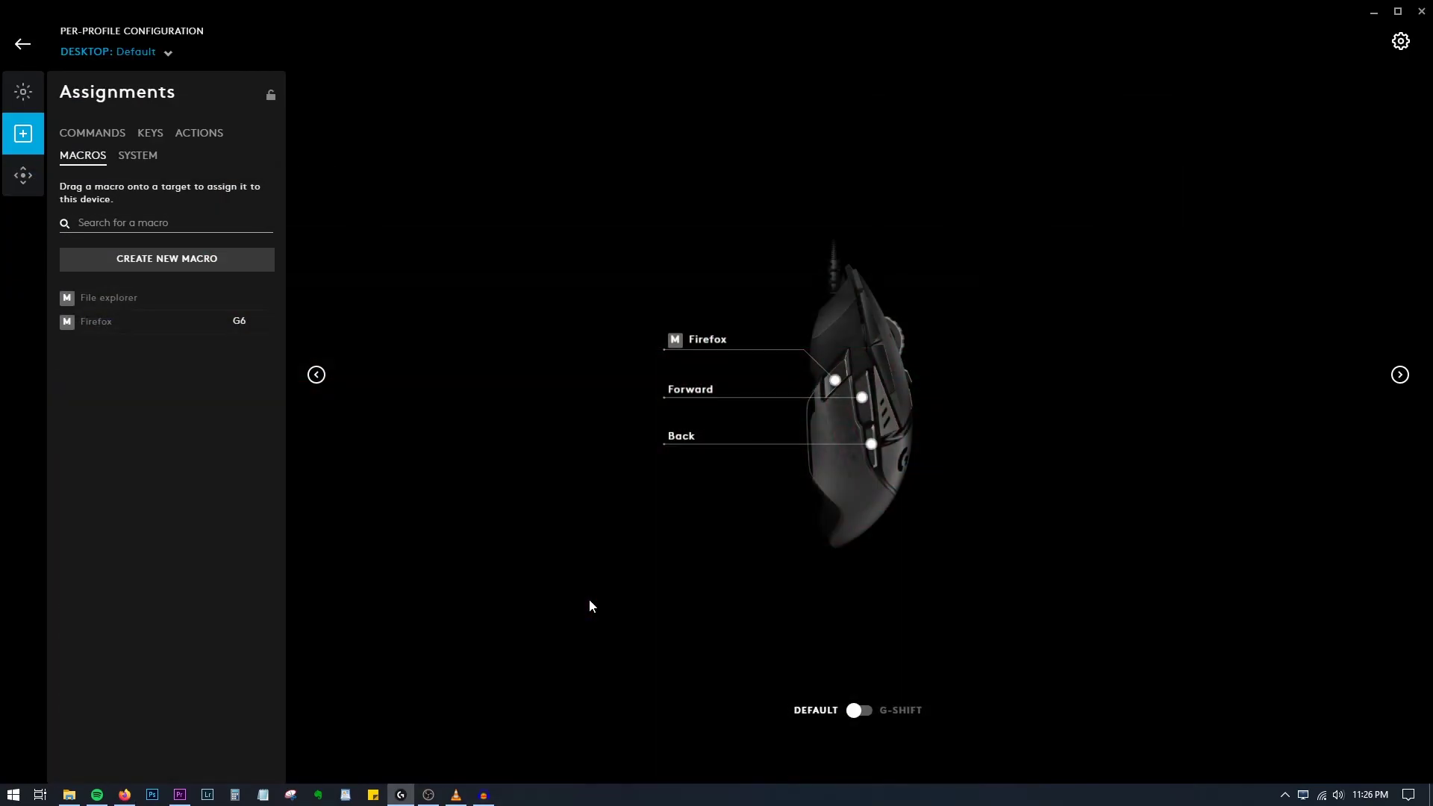
Step: Create a new macro named 'file explorer' set to No Repeat
mouse_move(68, 795)
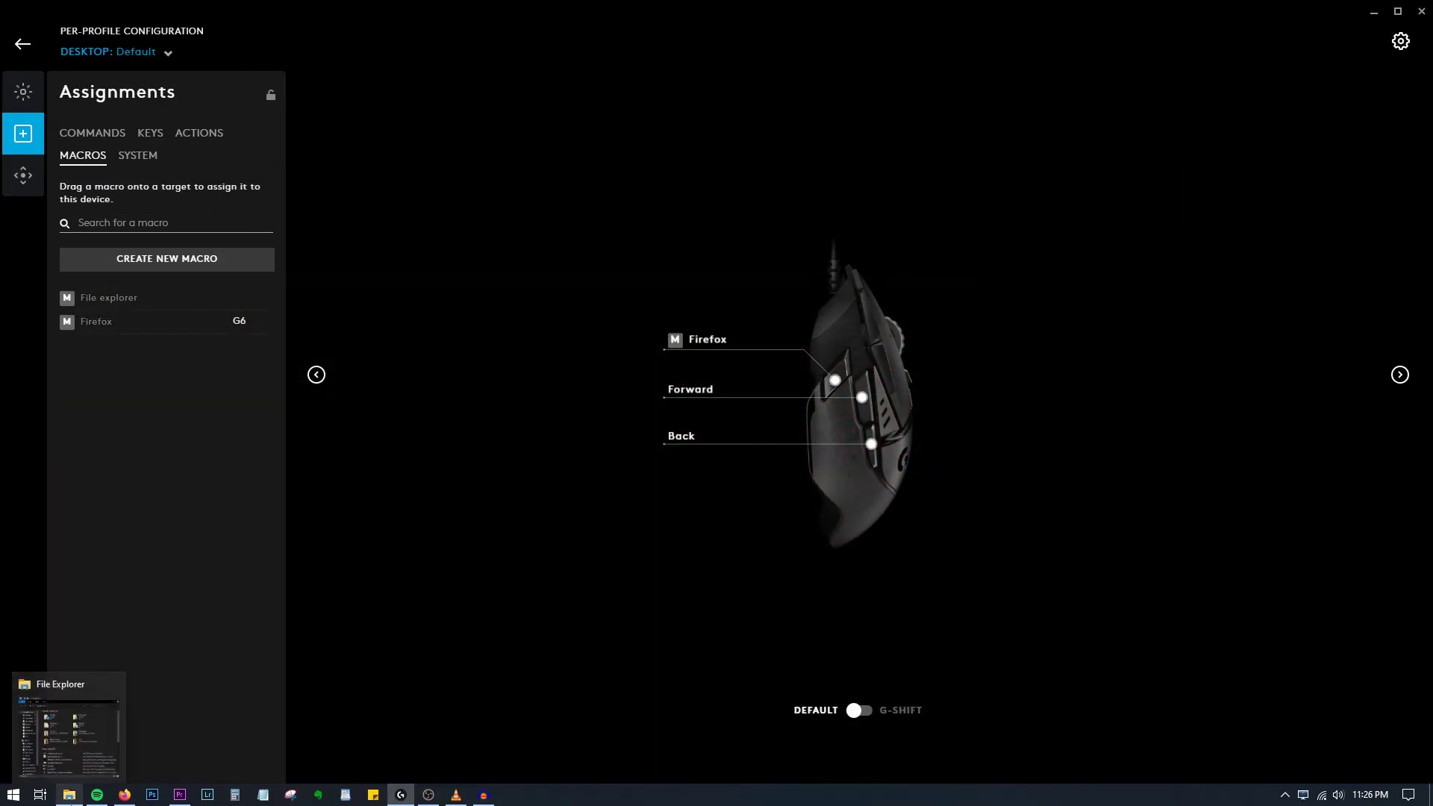
mouse_move(144, 307)
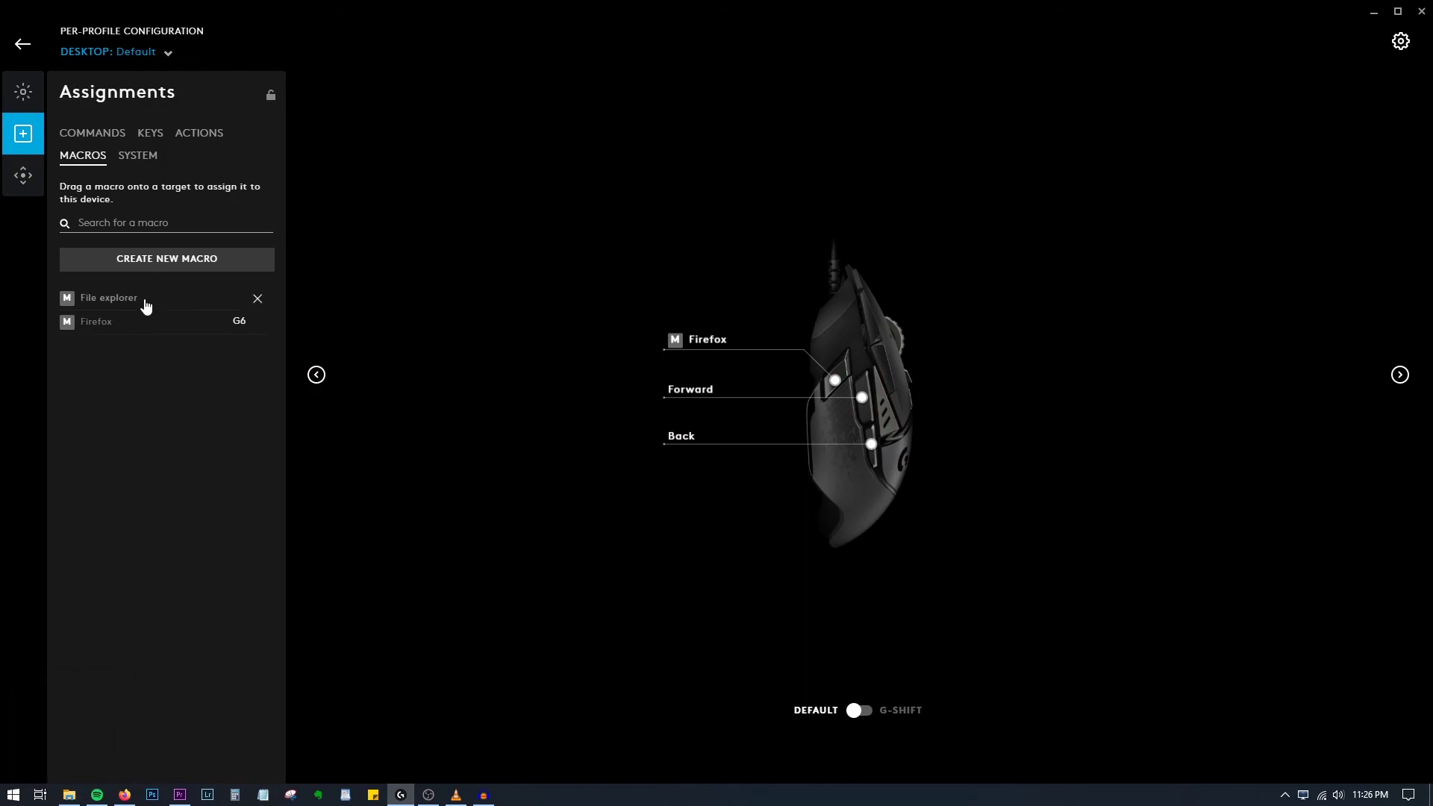
click(175, 263)
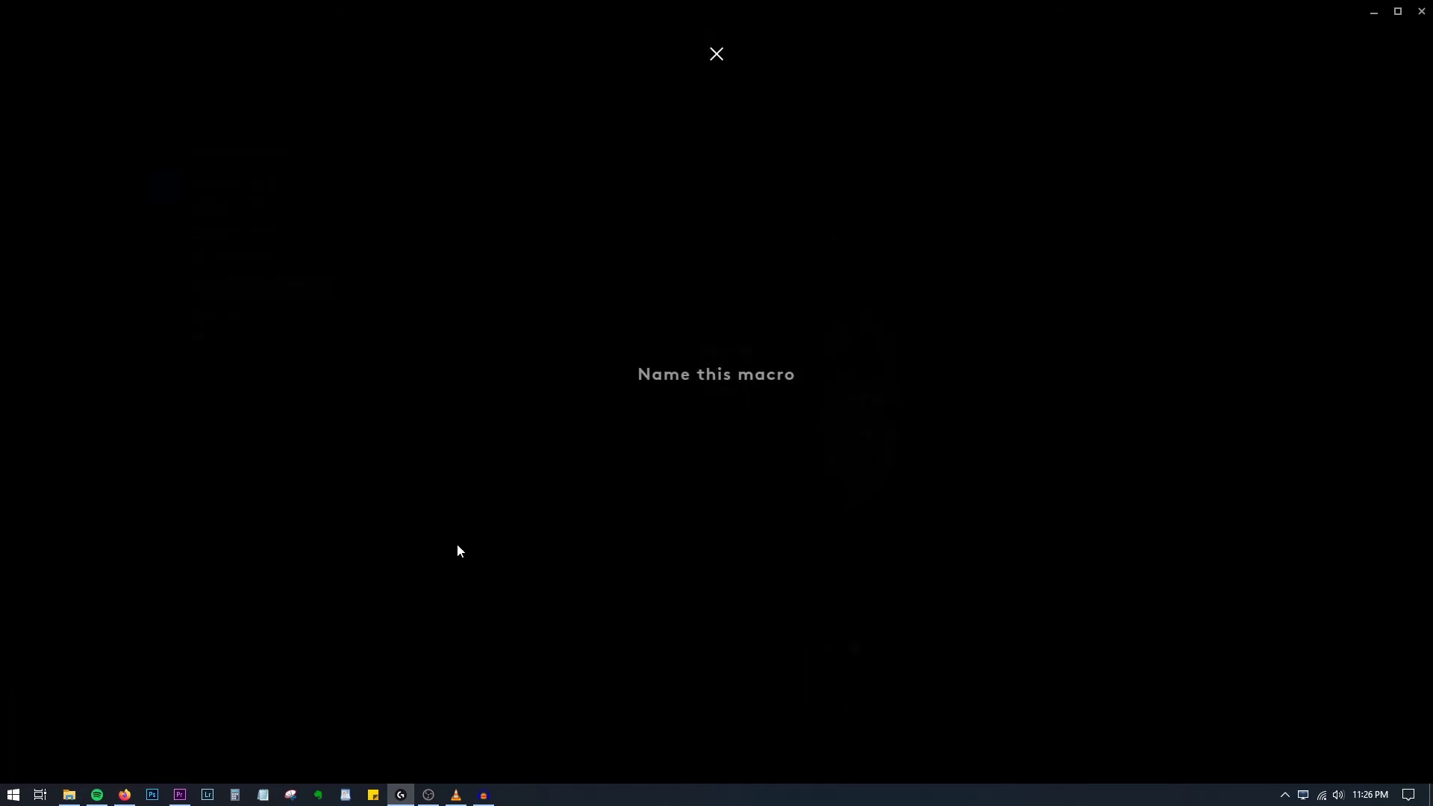
text(file )
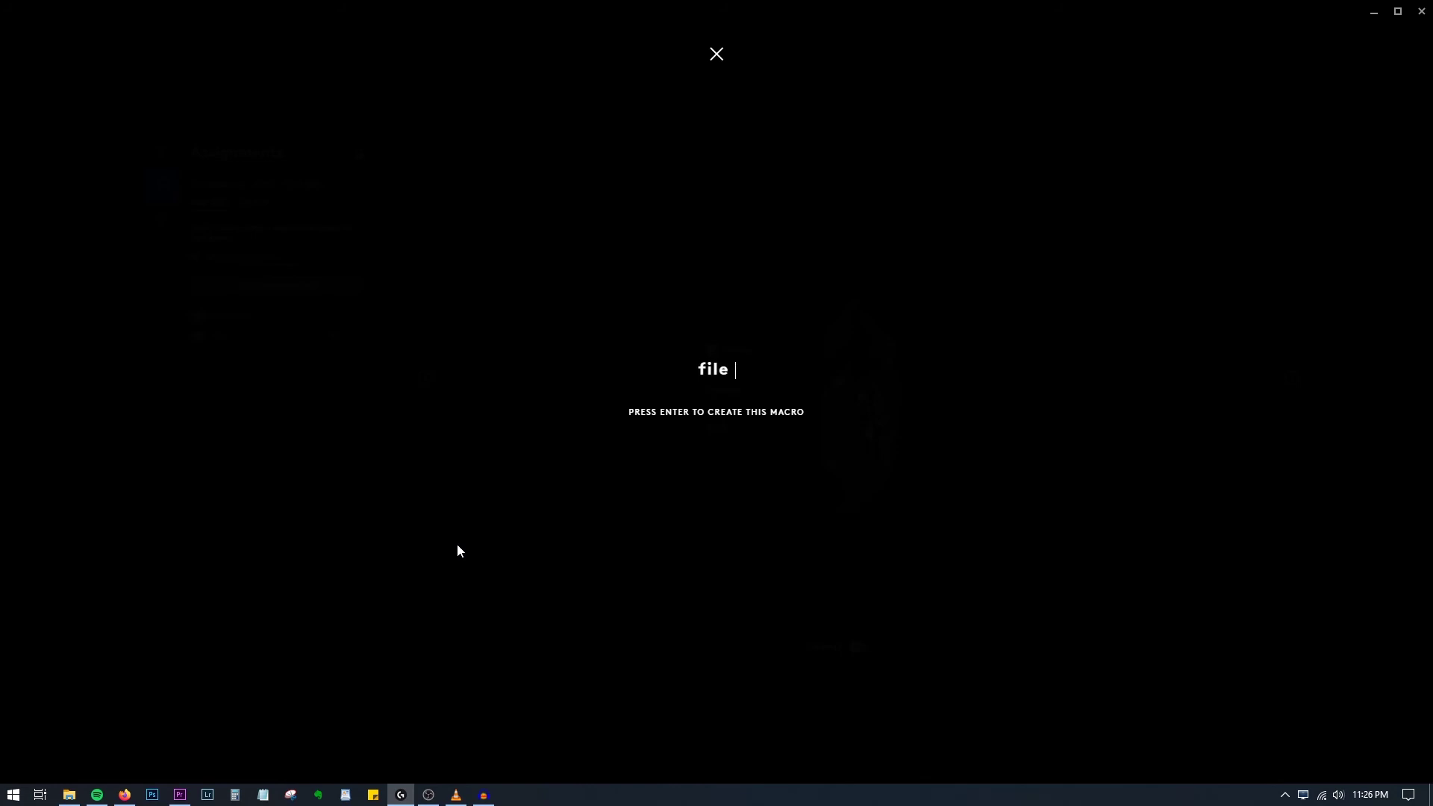
text(explorer)
key(Return)
click(504, 409)
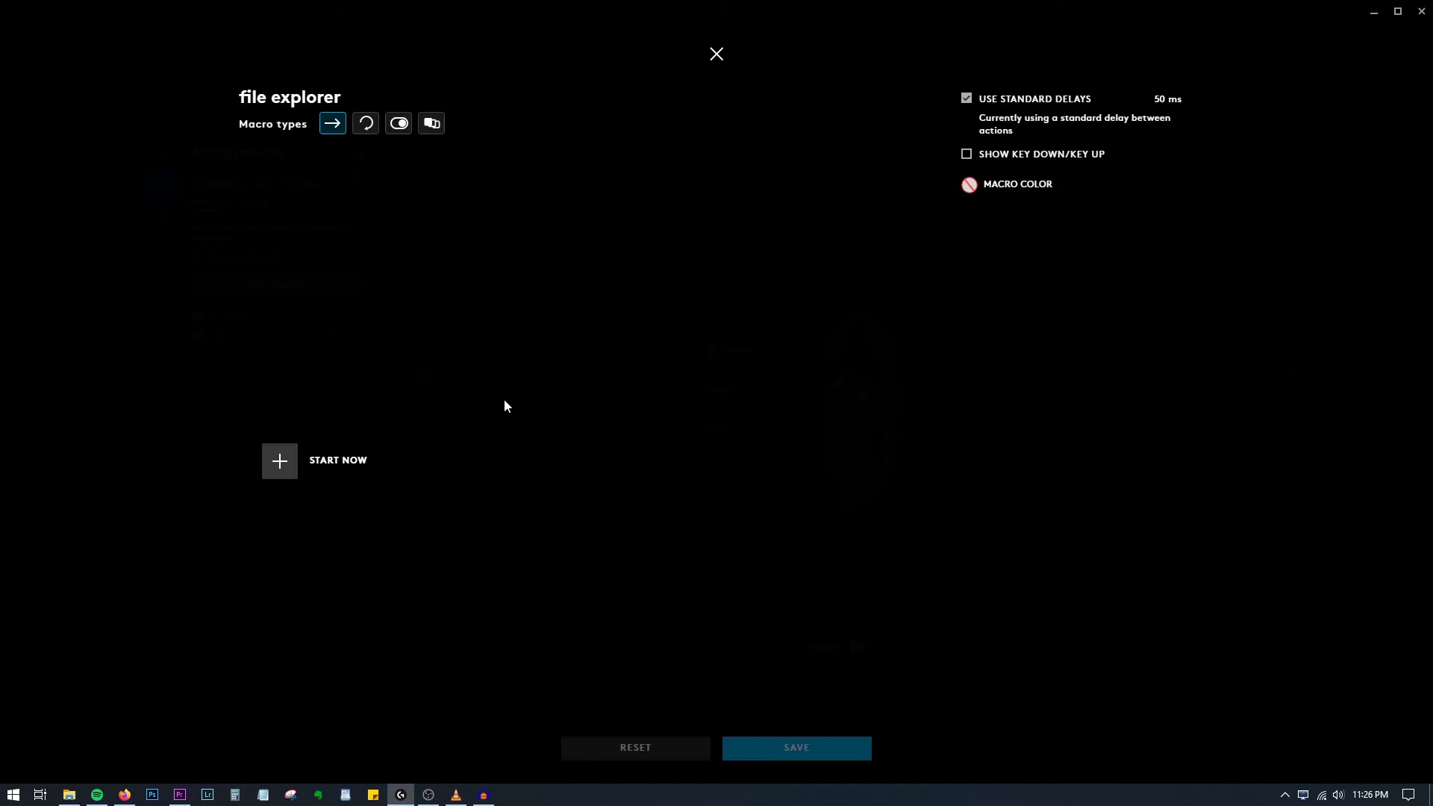
Step: Record the Left Windows + 1 keystroke into the macro and save it
click(280, 460)
click(364, 344)
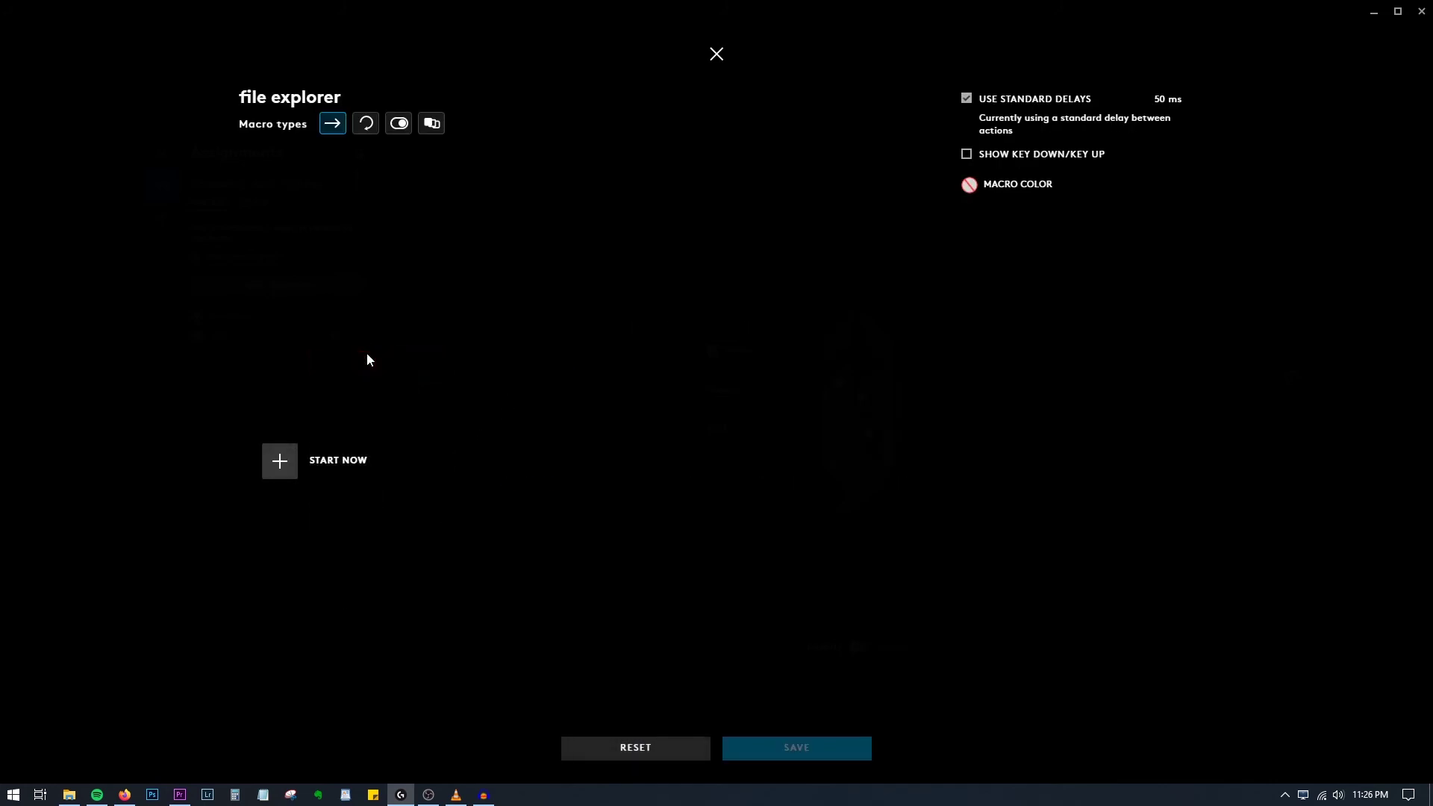
click(296, 477)
click(329, 362)
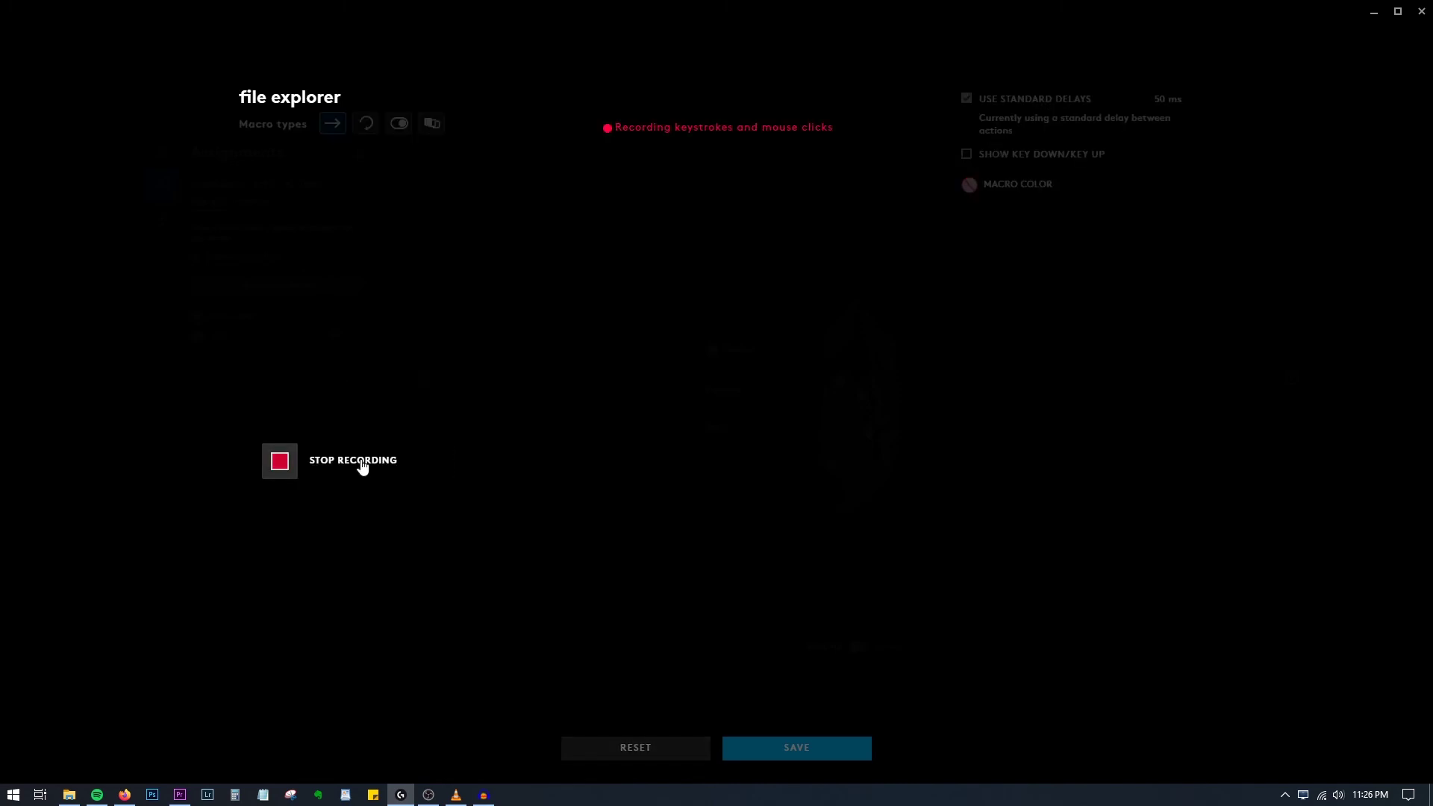
key(super+1)
click(409, 460)
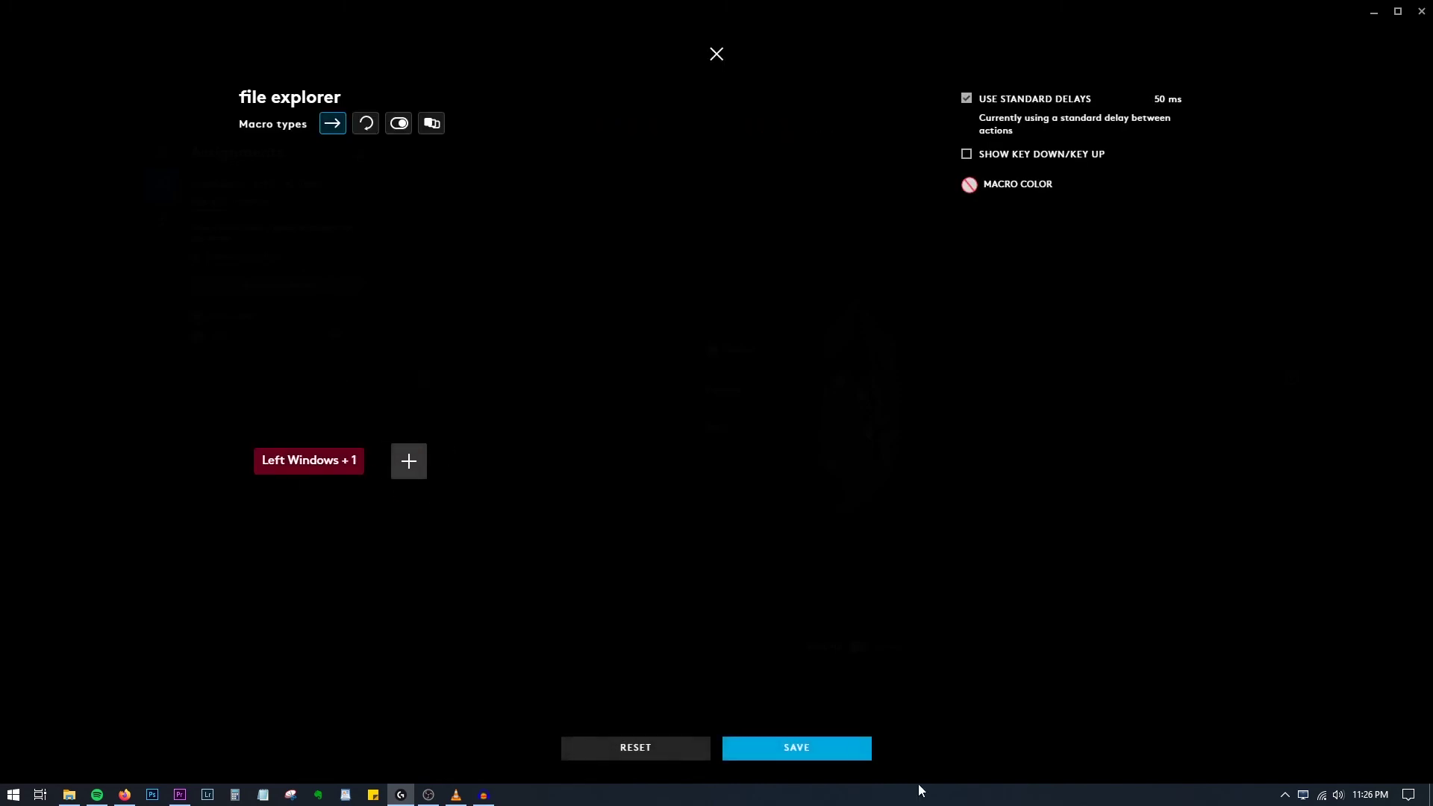
click(821, 750)
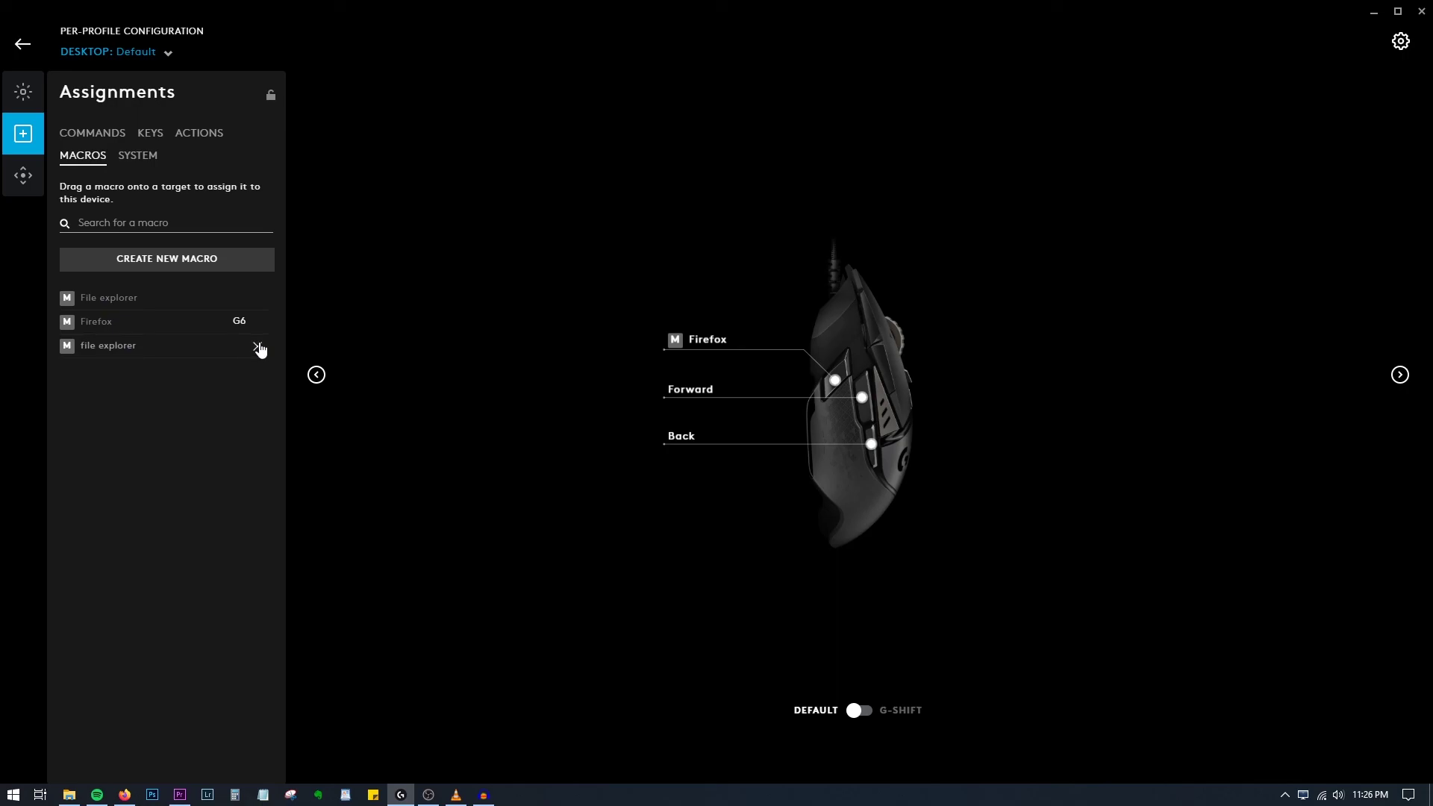
Step: Delete the old capitalized File explorer macro and show the mouse's top view
click(259, 298)
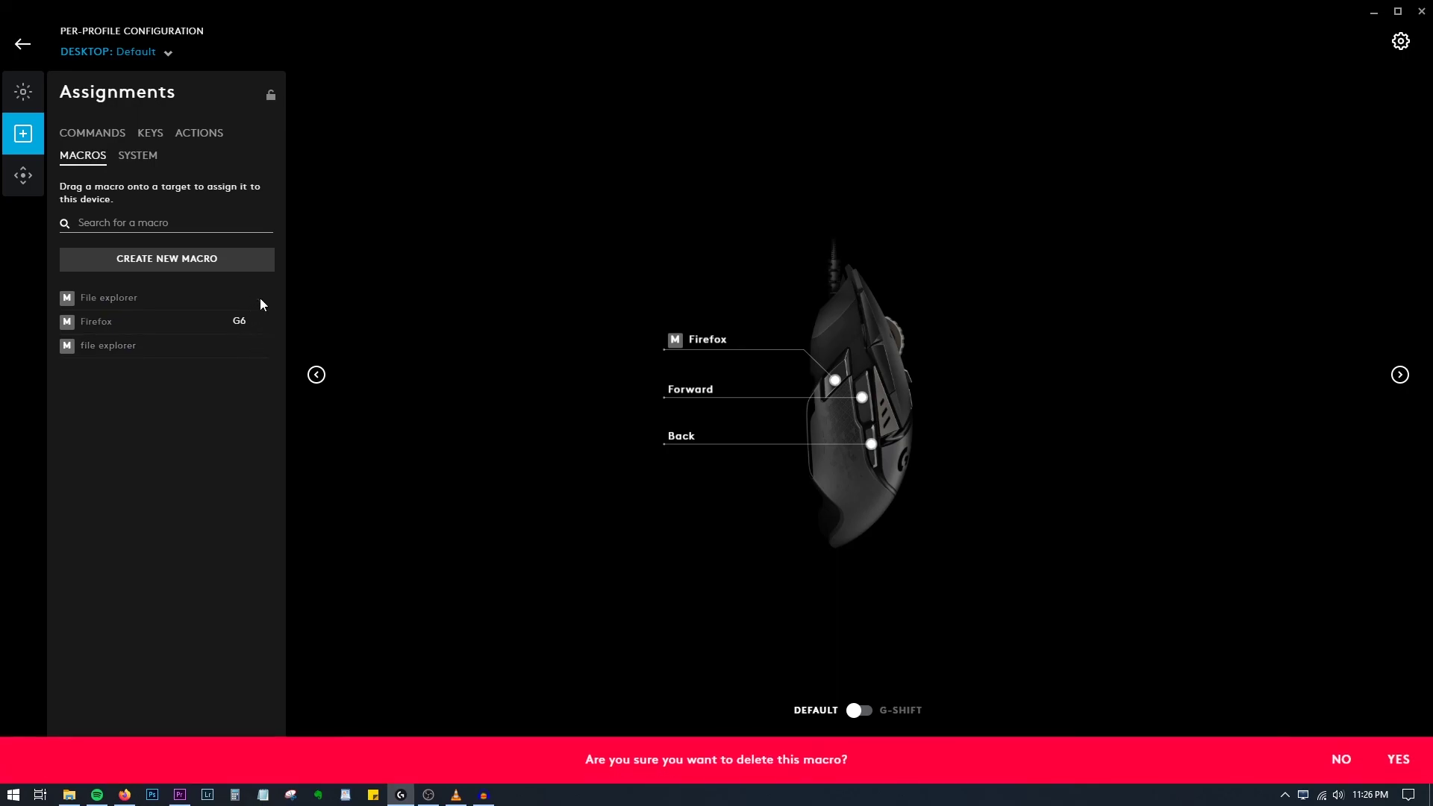
click(1398, 759)
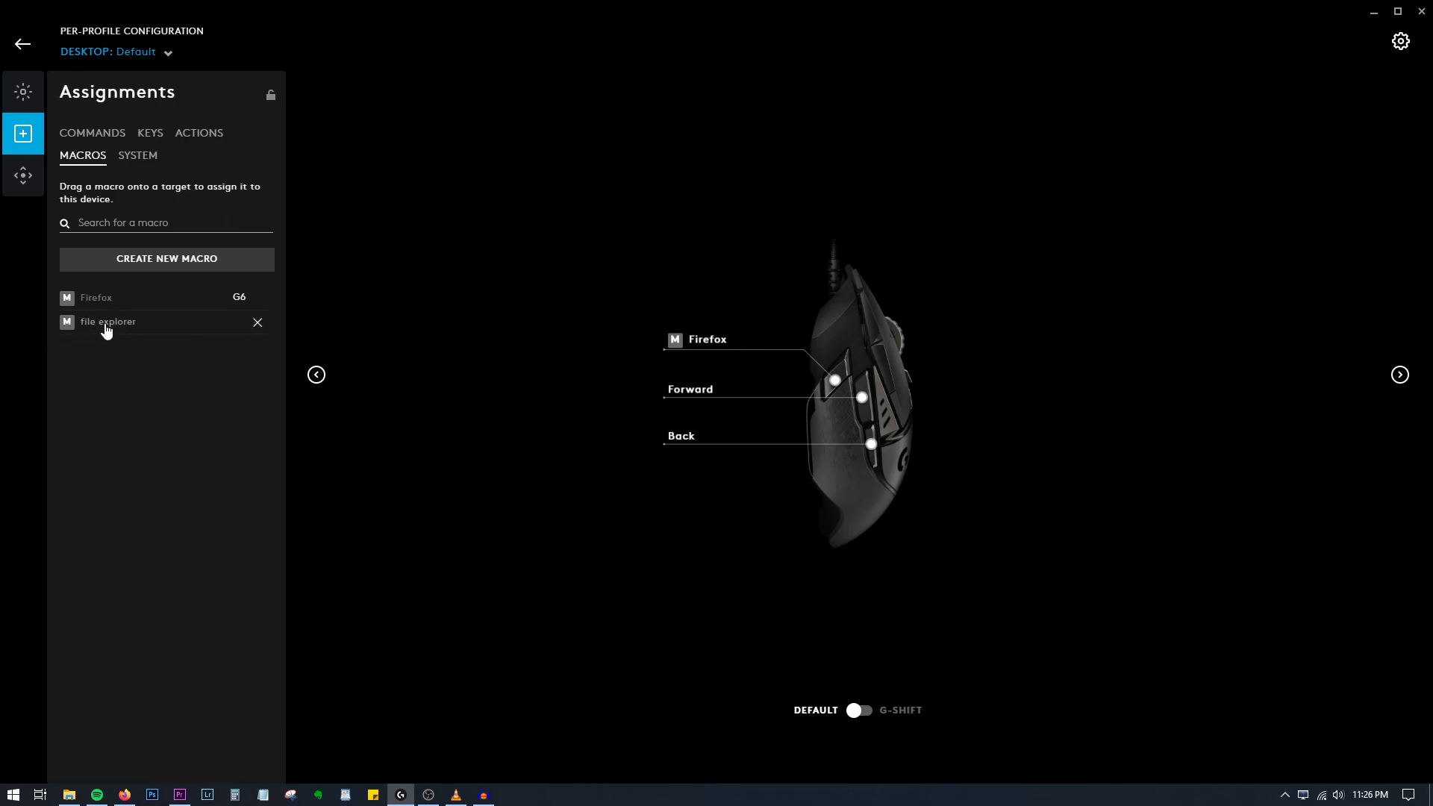
click(1401, 376)
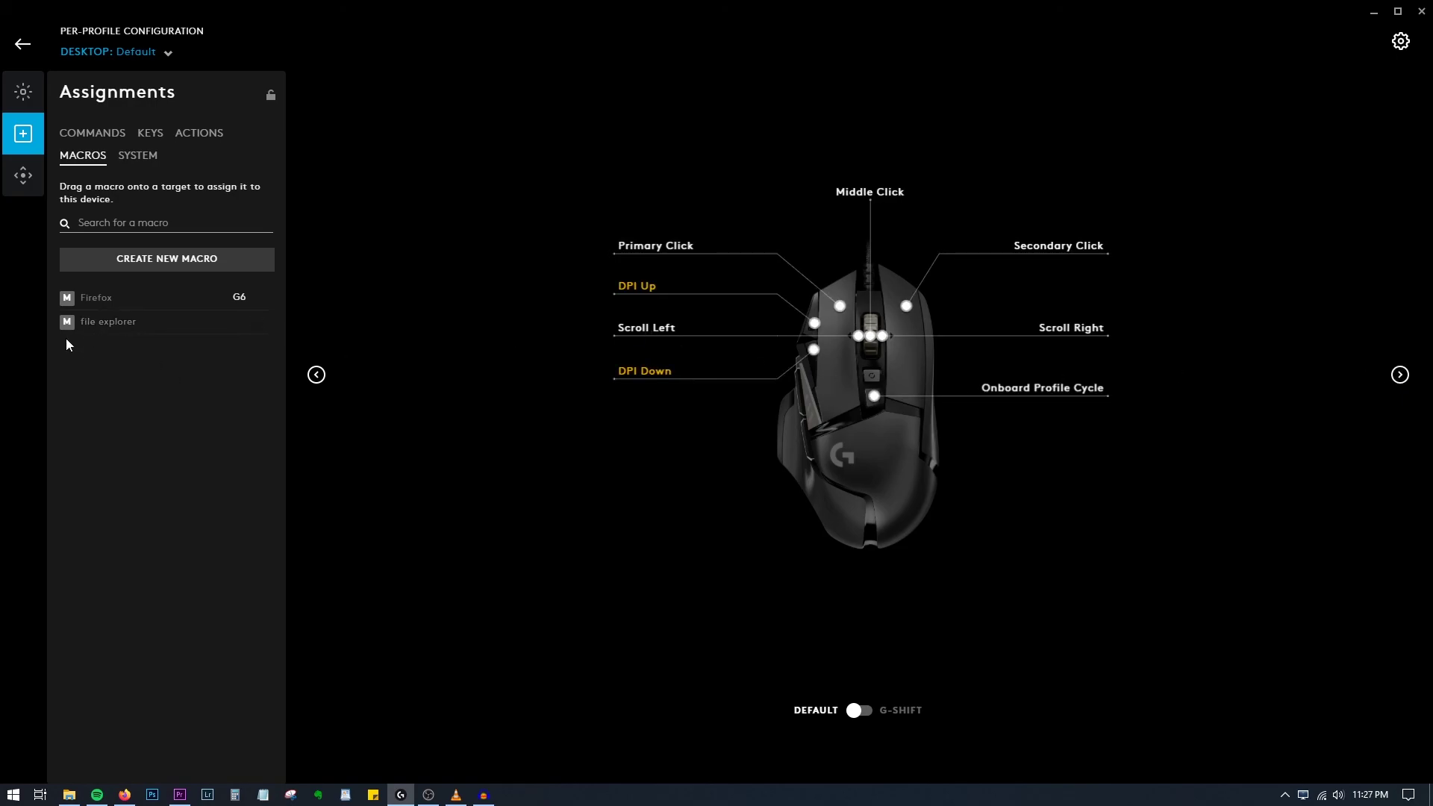
Step: Assign the file explorer macro to Scroll Left (G11) and test it by tilting the wheel left
drag(73, 329, 659, 337)
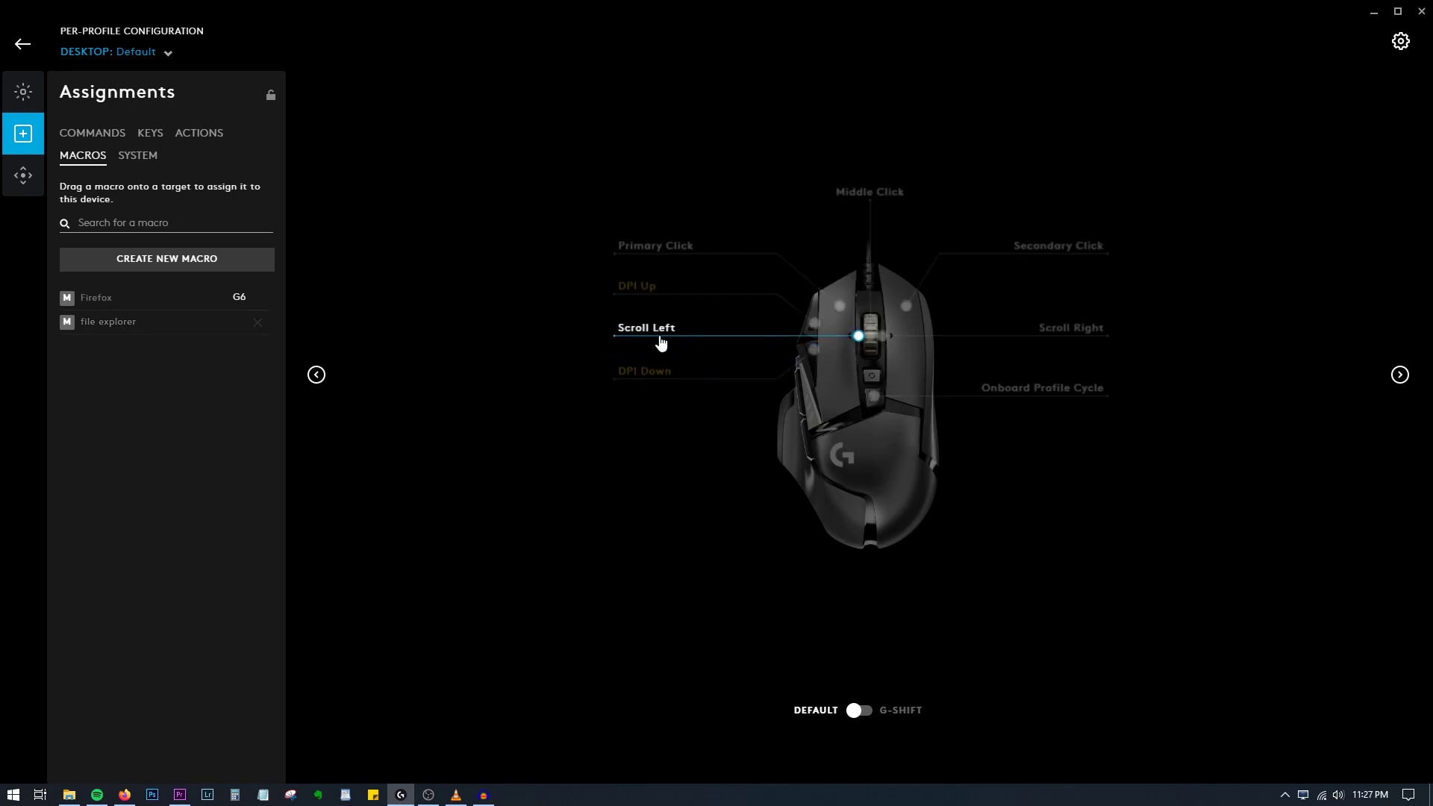
scroll(541, 522, left, 1)
scroll(541, 522, left, 1)
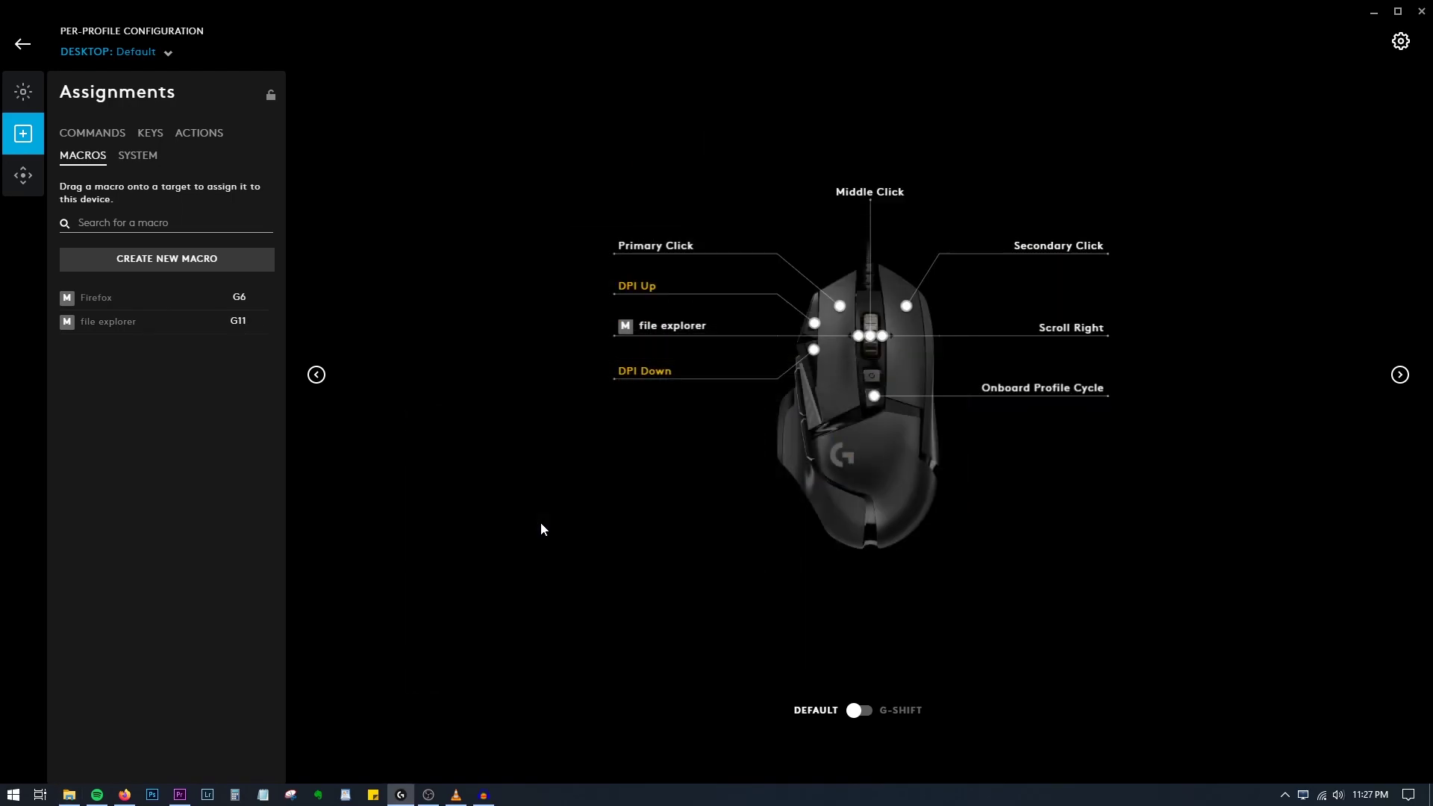
scroll(540, 522, left, 1)
scroll(541, 522, left, 1)
scroll(541, 521, left, 1)
scroll(541, 521, left, 1)
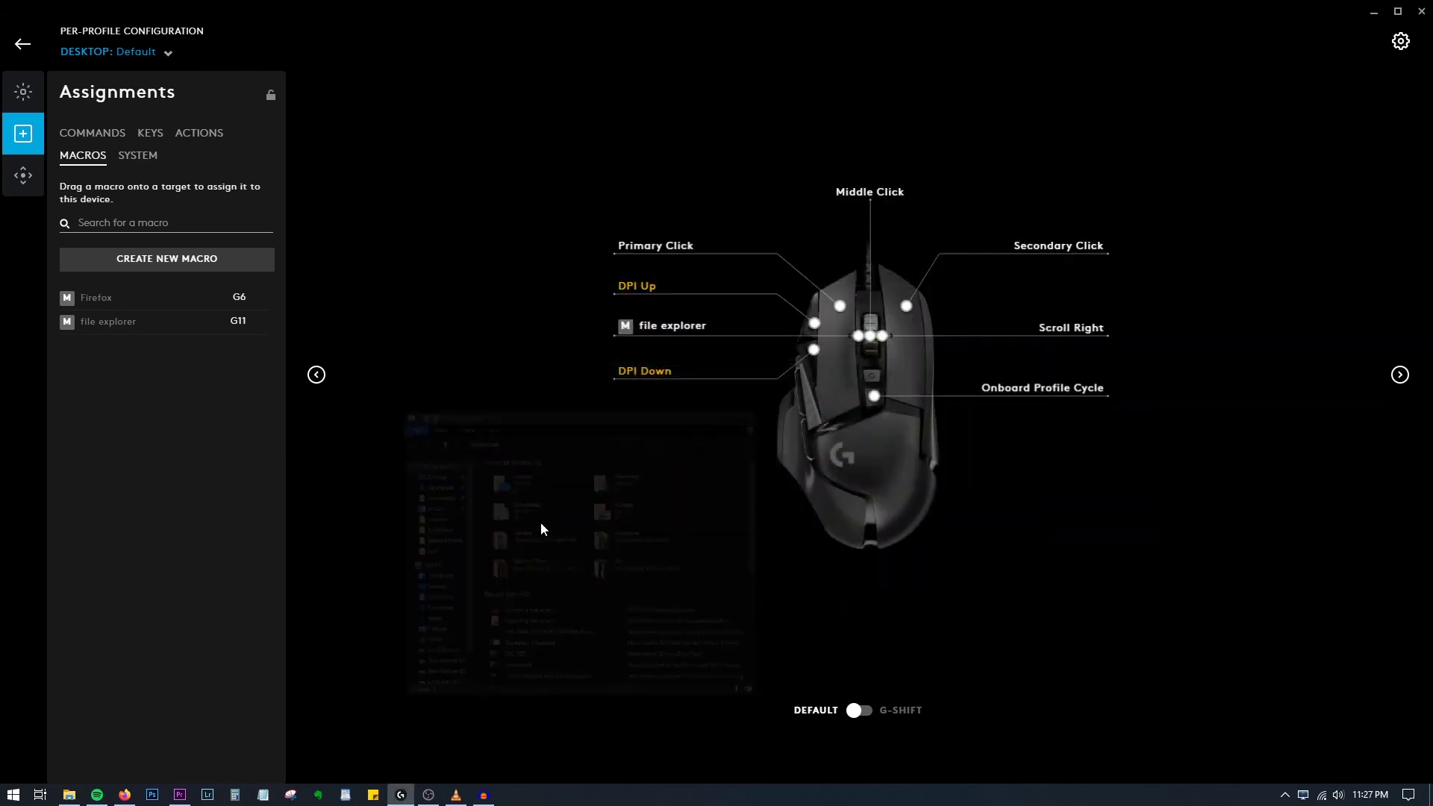